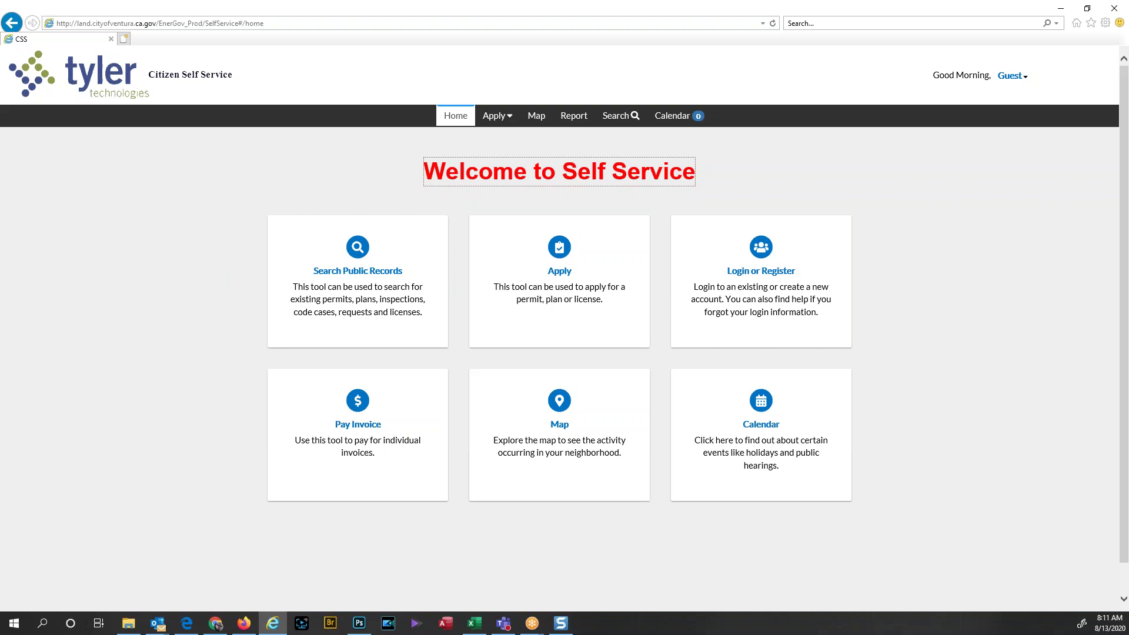
Step: Open the Application Assistant from the Apply card on the Welcome to Self Service page
{"action": "left_click", "coordinate": [557, 273]}
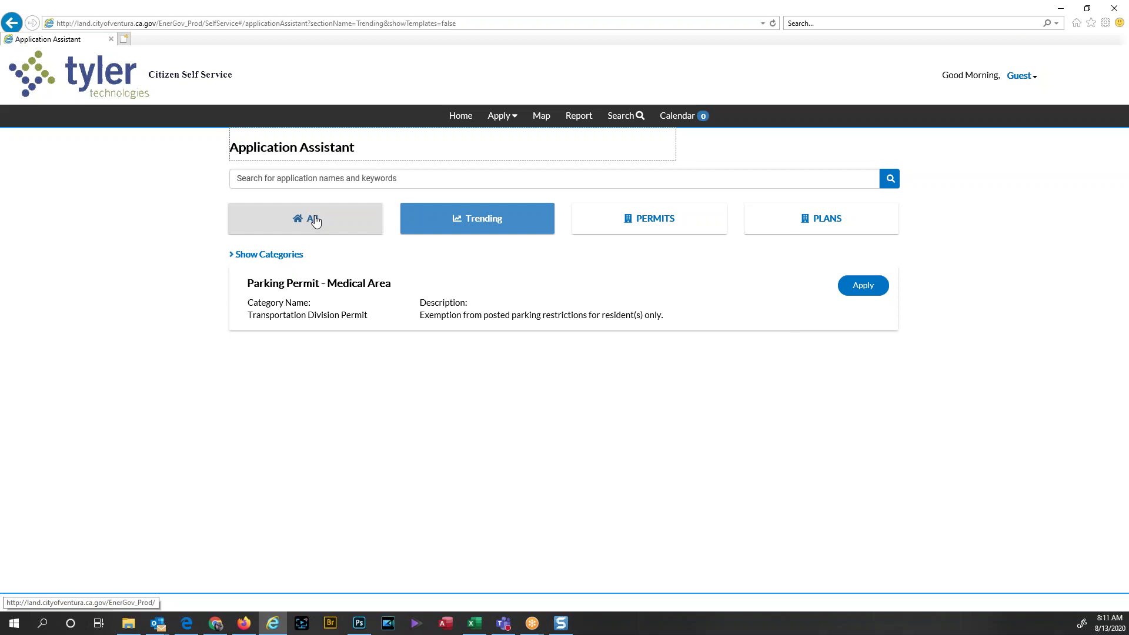
Step: Show all applications filtered to the PERMITS and PLANS categories, reloading the stalled page
{"action": "left_click", "coordinate": [316, 219]}
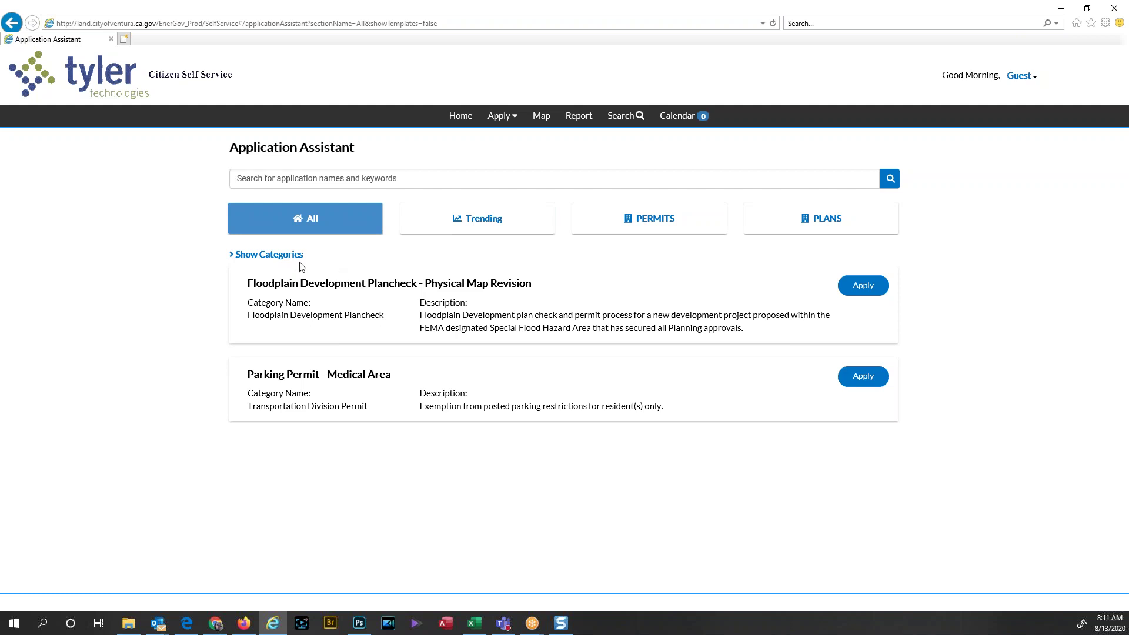
{"action": "left_click", "coordinate": [266, 254]}
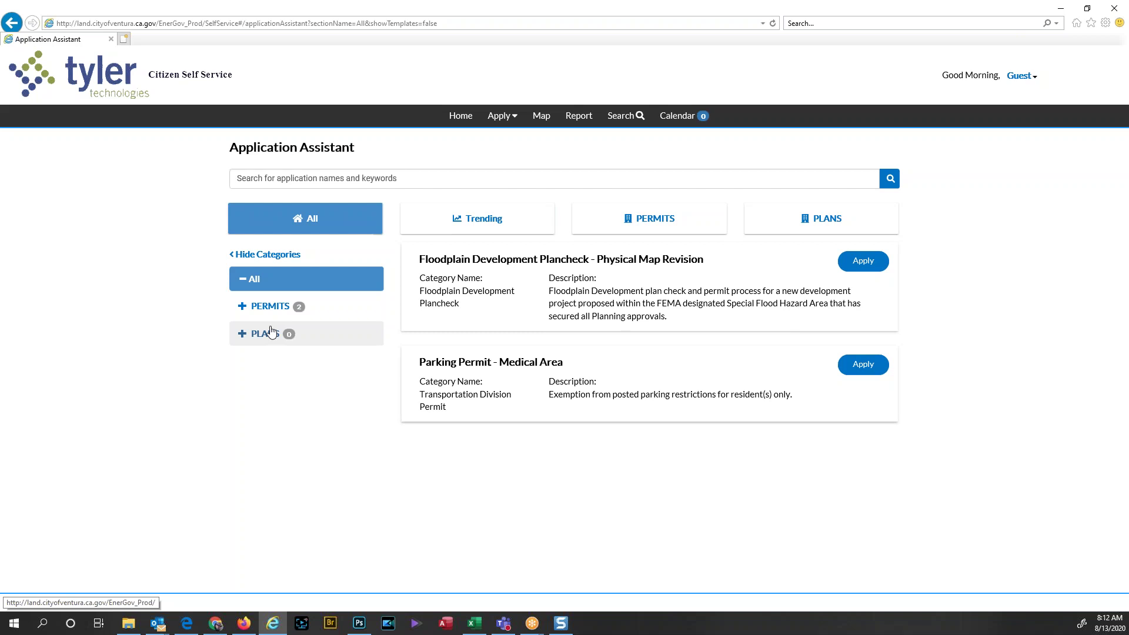
{"action": "left_click", "coordinate": [245, 308]}
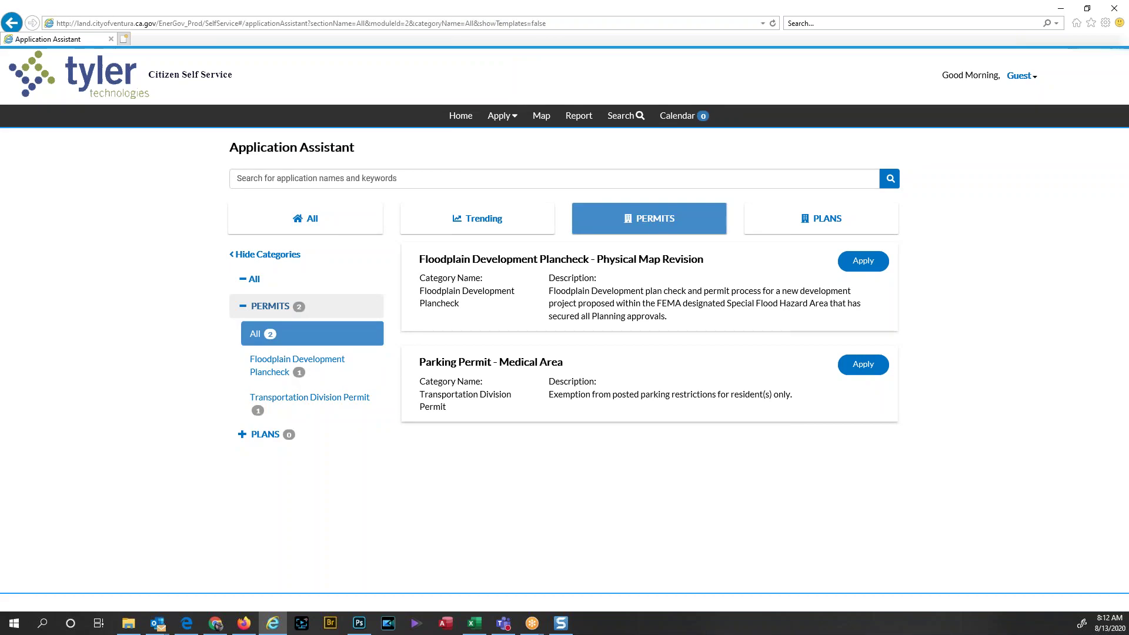
{"action": "left_click", "coordinate": [246, 435]}
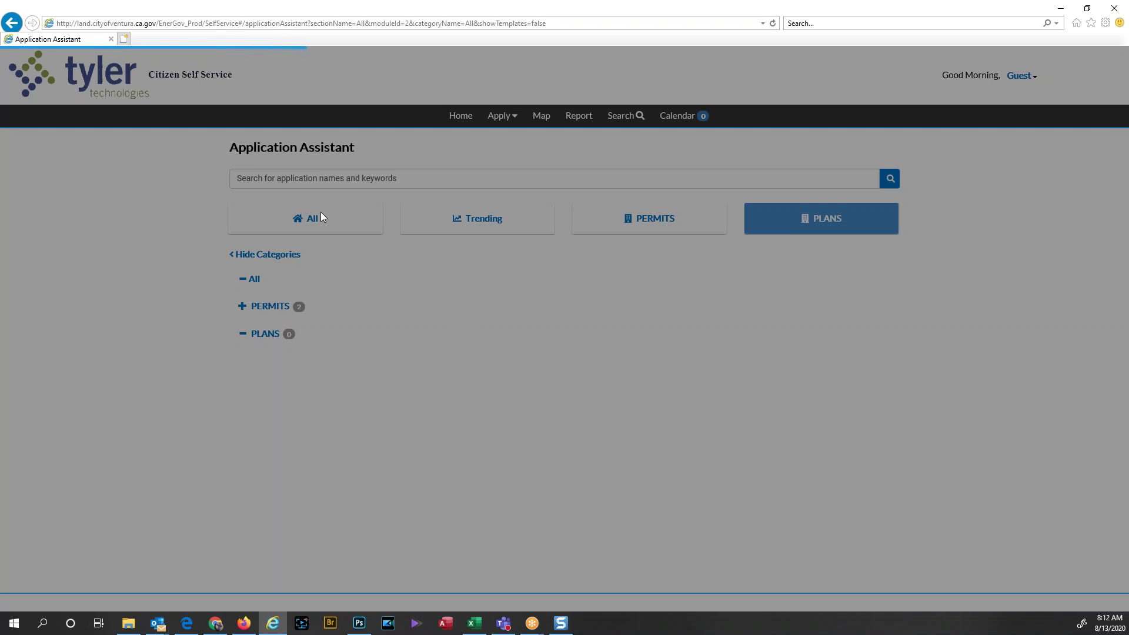
{"action": "left_click", "coordinate": [773, 24]}
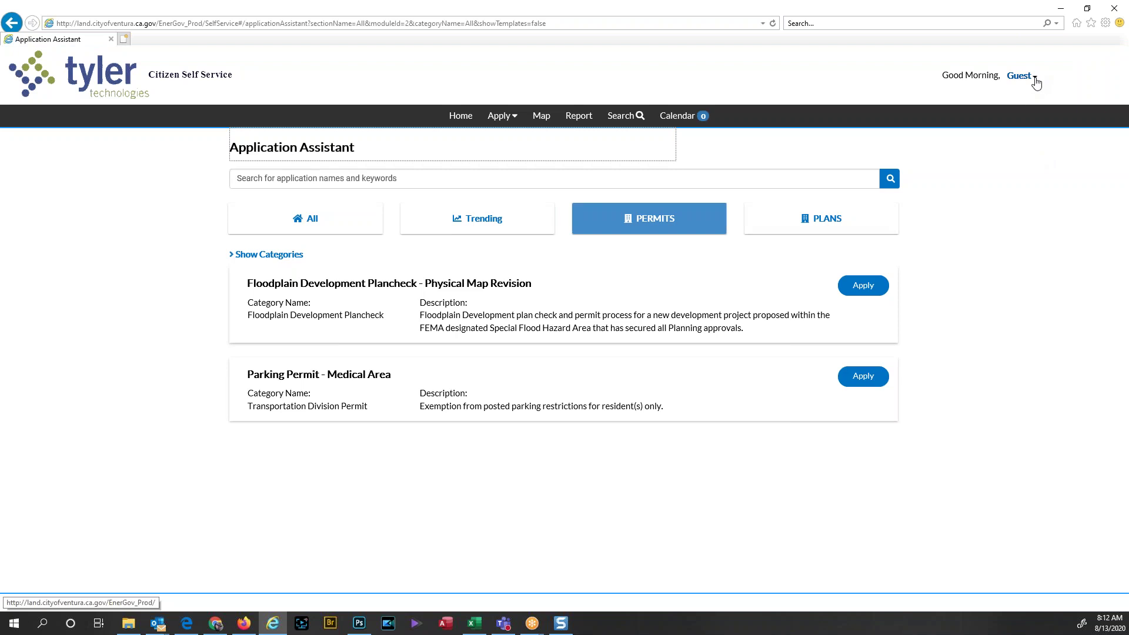
Step: Start a new account registration from the Guest menu and enter your e-mail address
{"action": "left_click", "coordinate": [1033, 78]}
{"action": "left_click", "coordinate": [1028, 114]}
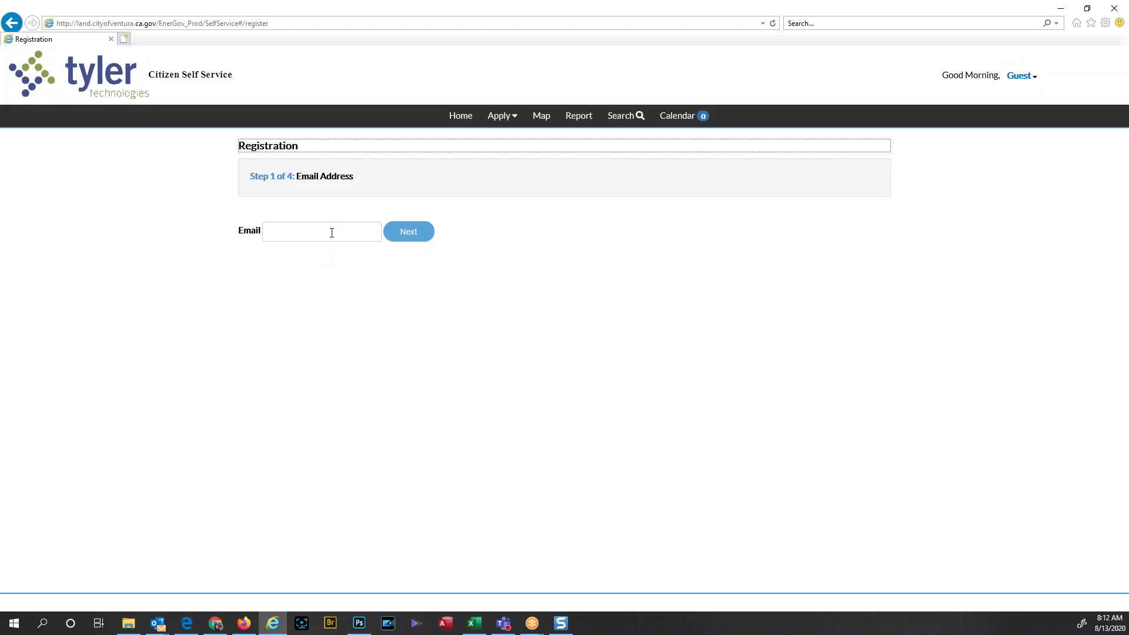
{"action": "left_click", "coordinate": [331, 233]}
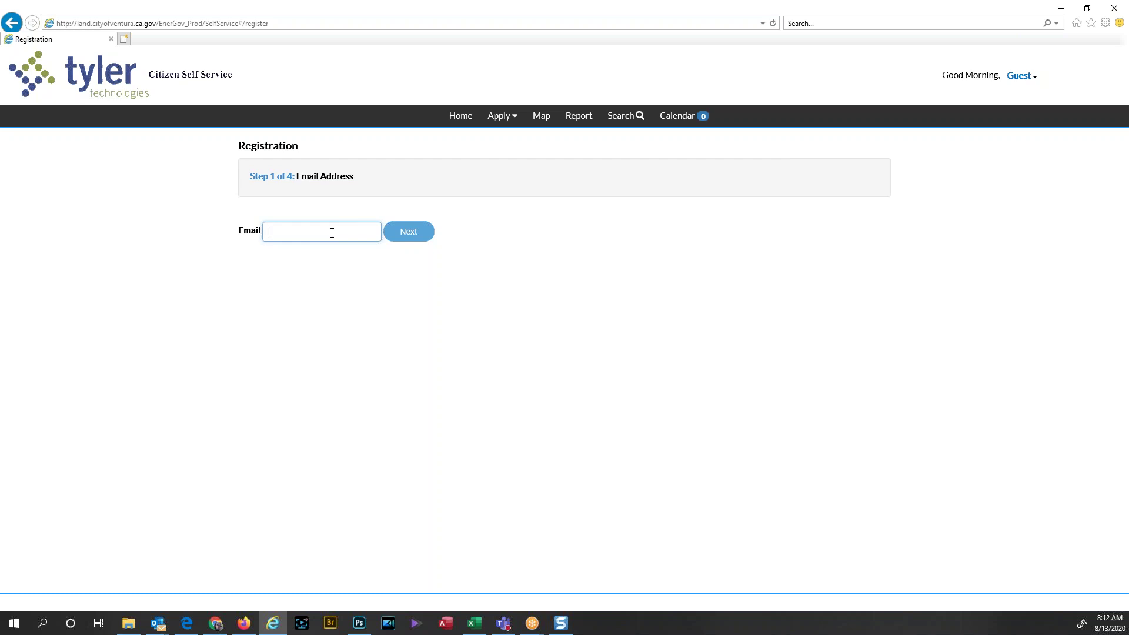
{"action": "type", "text": "kurt"}
{"action": "key", "text": "BackSpace"}
{"action": "key", "text": "BackSpace"}
{"action": "key", "text": "BackSpace"}
{"action": "key", "text": "BackSpace"}
{"action": "key", "text": "BackSpace"}
Step: Correct the typo in the e-mail address and submit it
{"action": "left_click", "coordinate": [296, 231]}
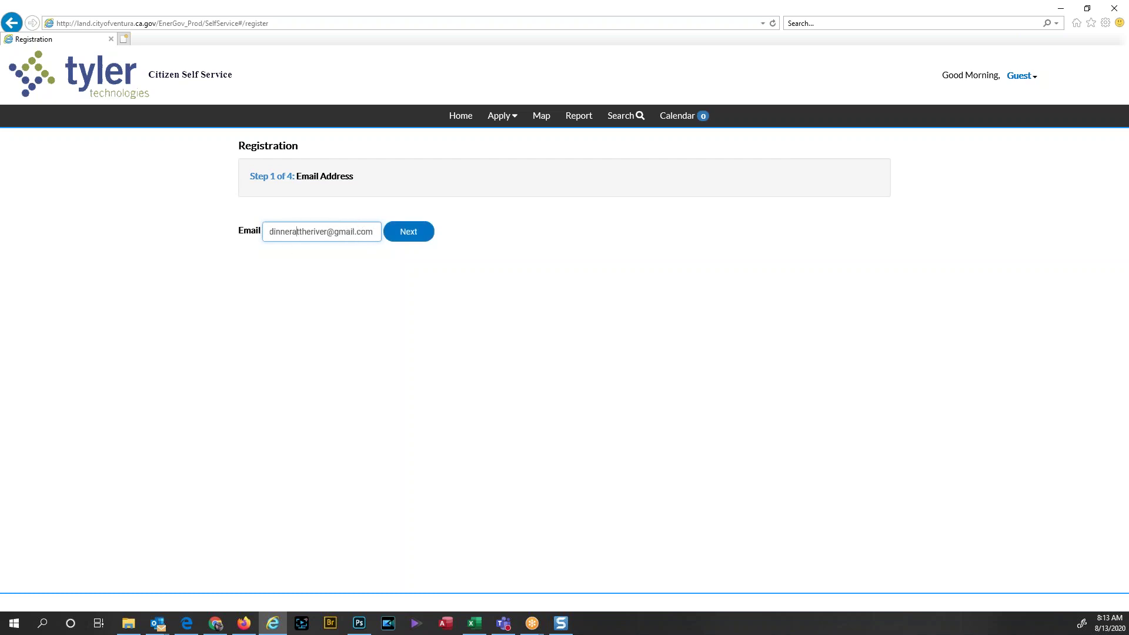
{"action": "key", "text": "BackSpace"}
{"action": "key", "text": "BackSpace"}
{"action": "type", "text": "by"}
{"action": "left_click", "coordinate": [399, 235]}
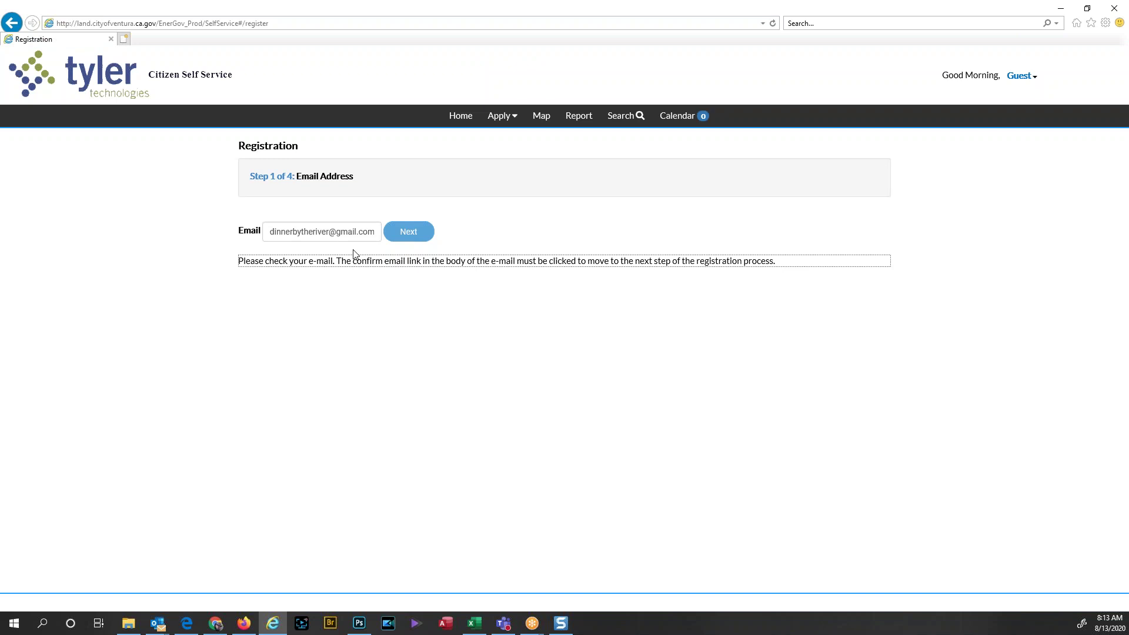
Step: Refresh the Gmail inbox several times for the confirmation e-mail, then set the mail window aside
{"action": "left_click", "coordinate": [244, 623]}
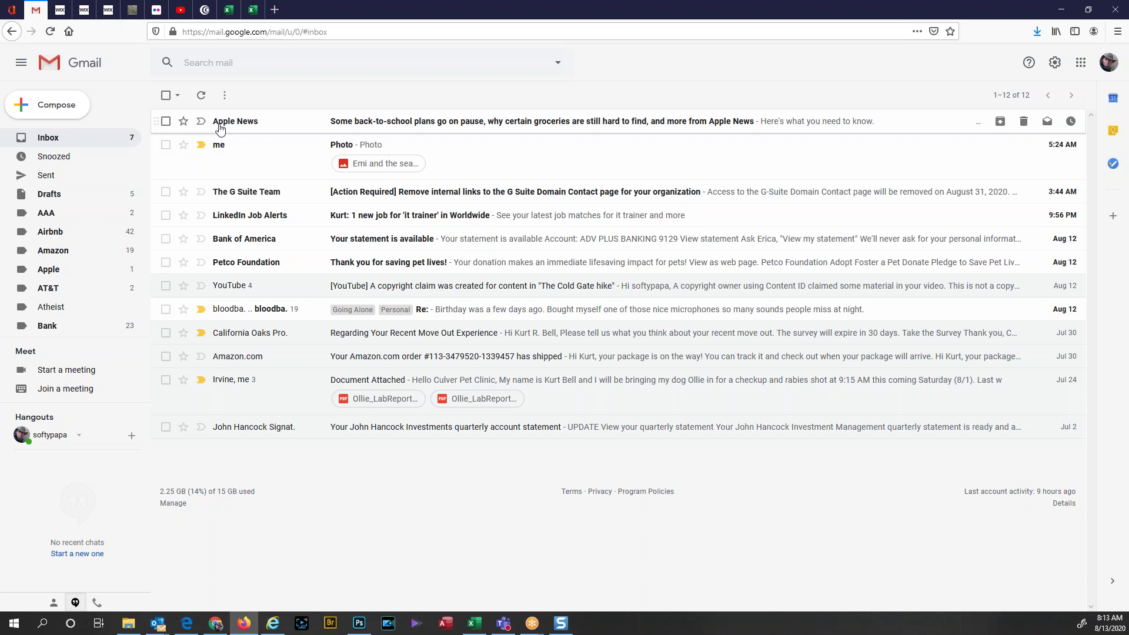
{"action": "left_click", "coordinate": [204, 98]}
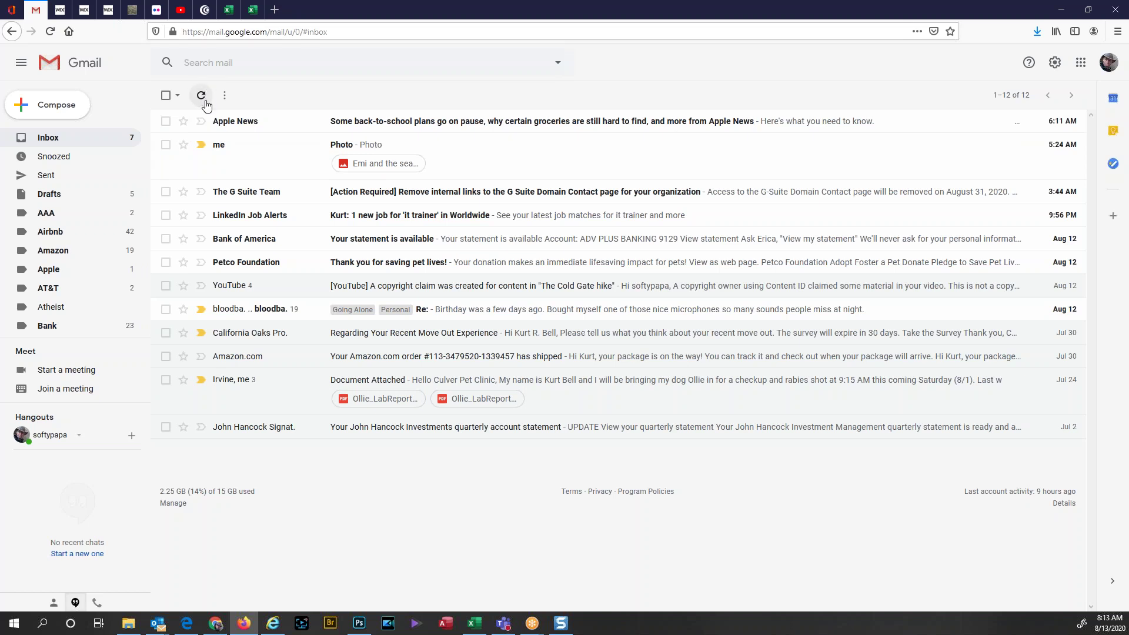
{"action": "left_click", "coordinate": [205, 101]}
{"action": "left_click", "coordinate": [204, 97]}
{"action": "double_click", "coordinate": [531, 13]}
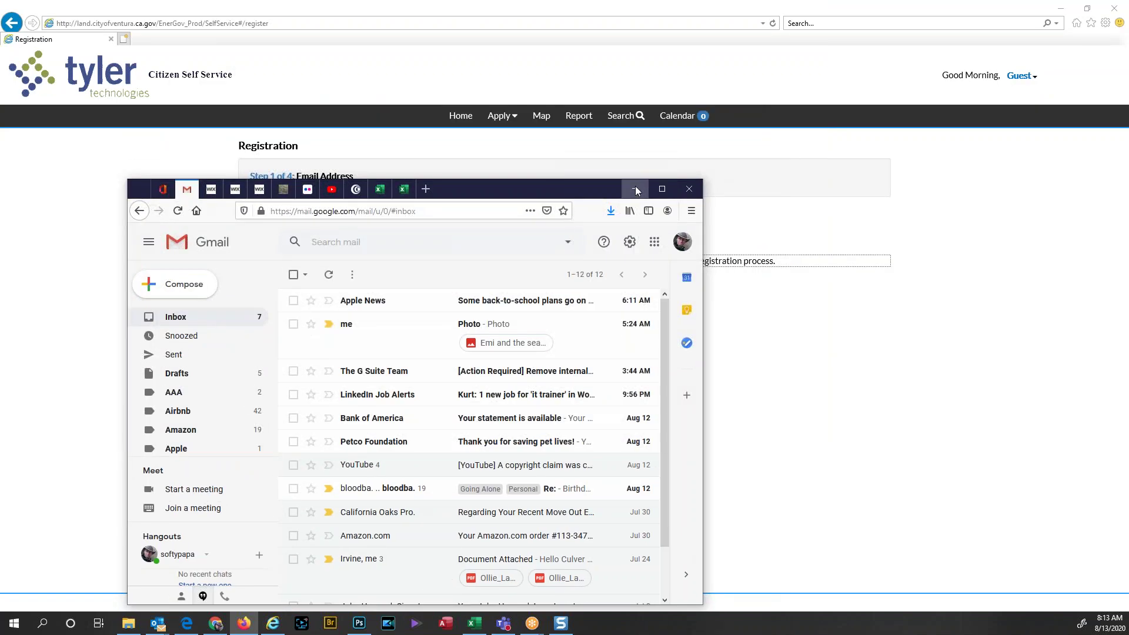
{"action": "left_click", "coordinate": [635, 186]}
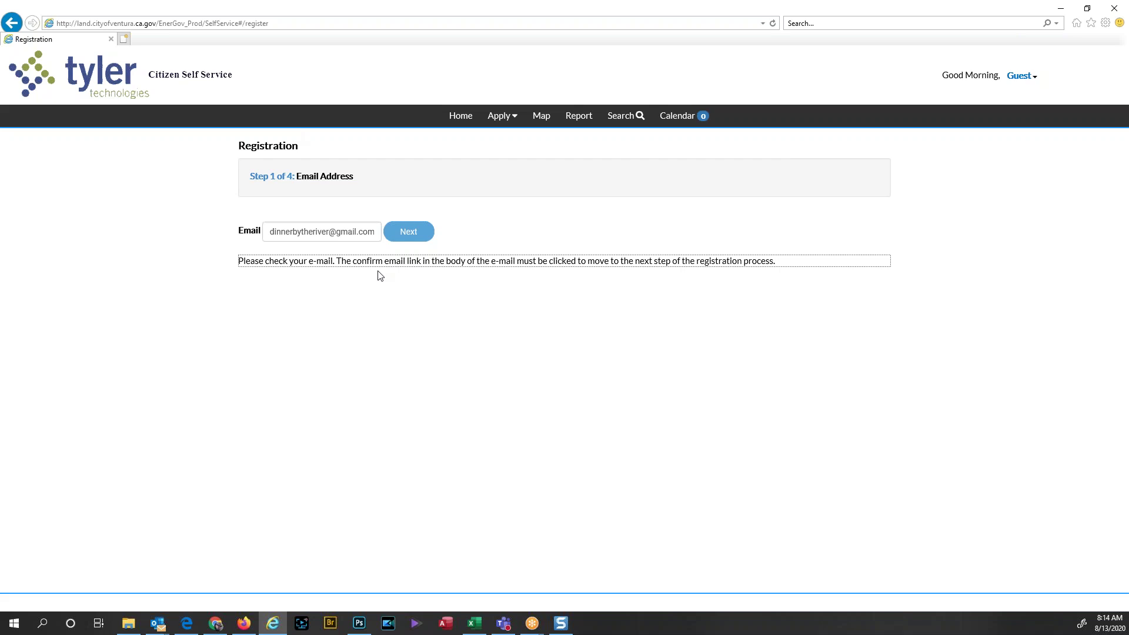
Step: Return focus to the Email field on the registration step 1 page
{"action": "left_click", "coordinate": [299, 231]}
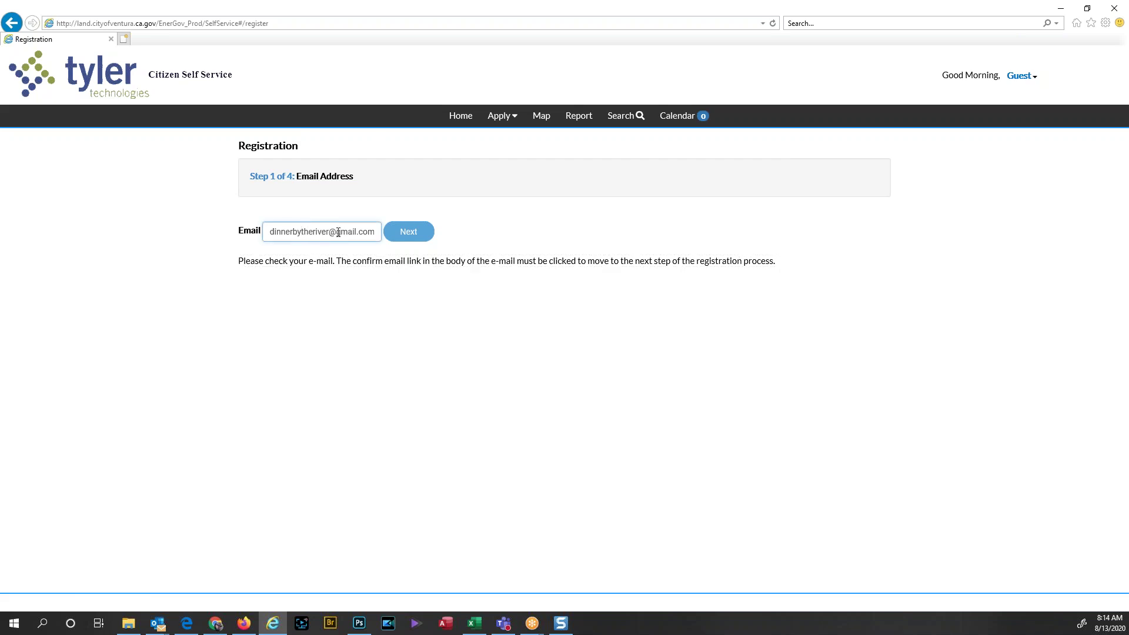
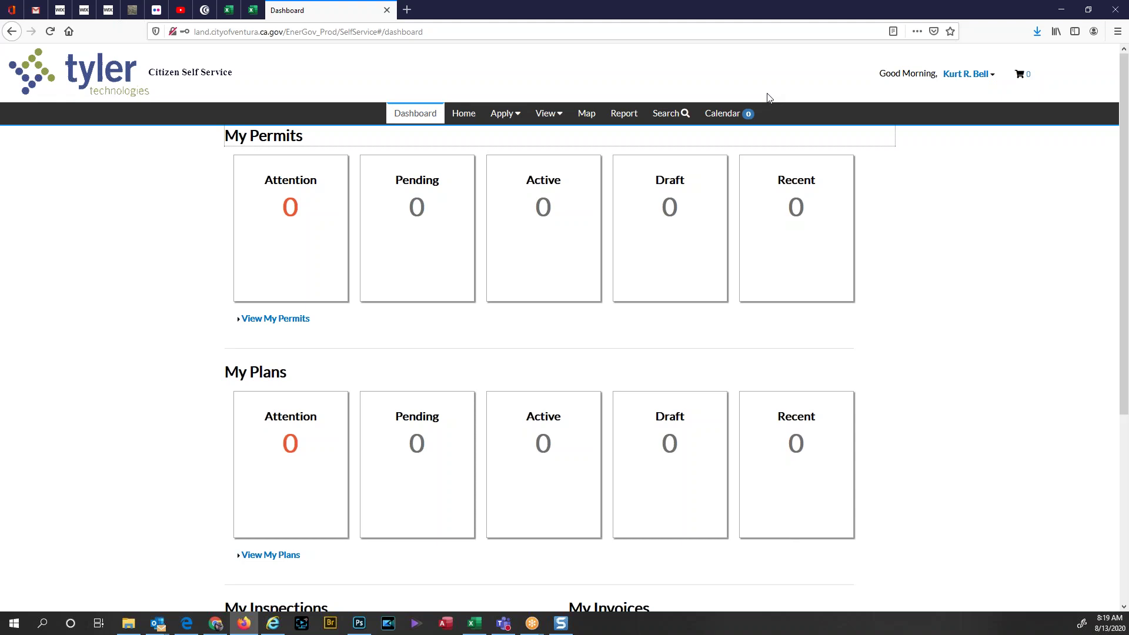
Step: From the Apply menu, start a Floodplain Development Plancheck - Physical Map Revision permit application
{"action": "left_click", "coordinate": [519, 118]}
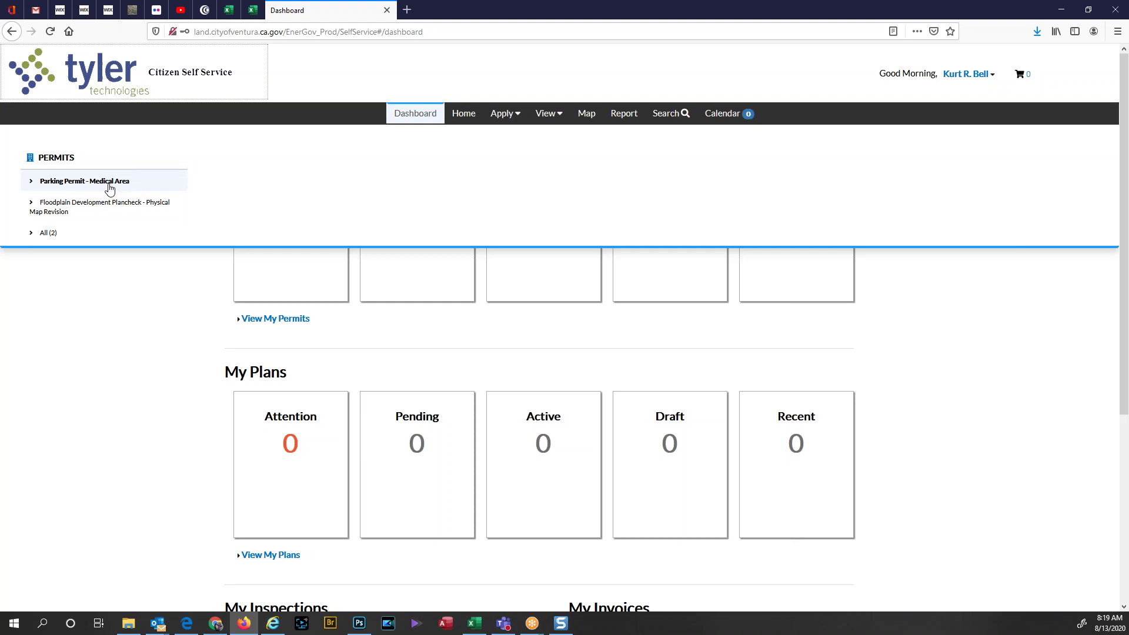
{"action": "left_click", "coordinate": [112, 209]}
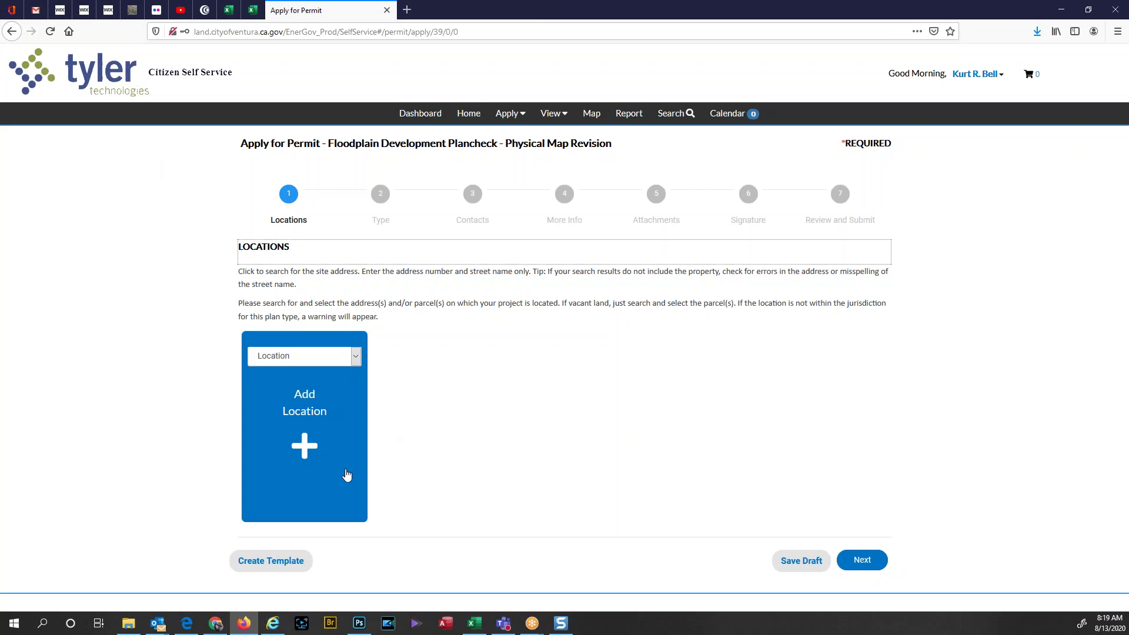
Step: Set the location type to Home and open the Add Location page
{"action": "left_click", "coordinate": [347, 357]}
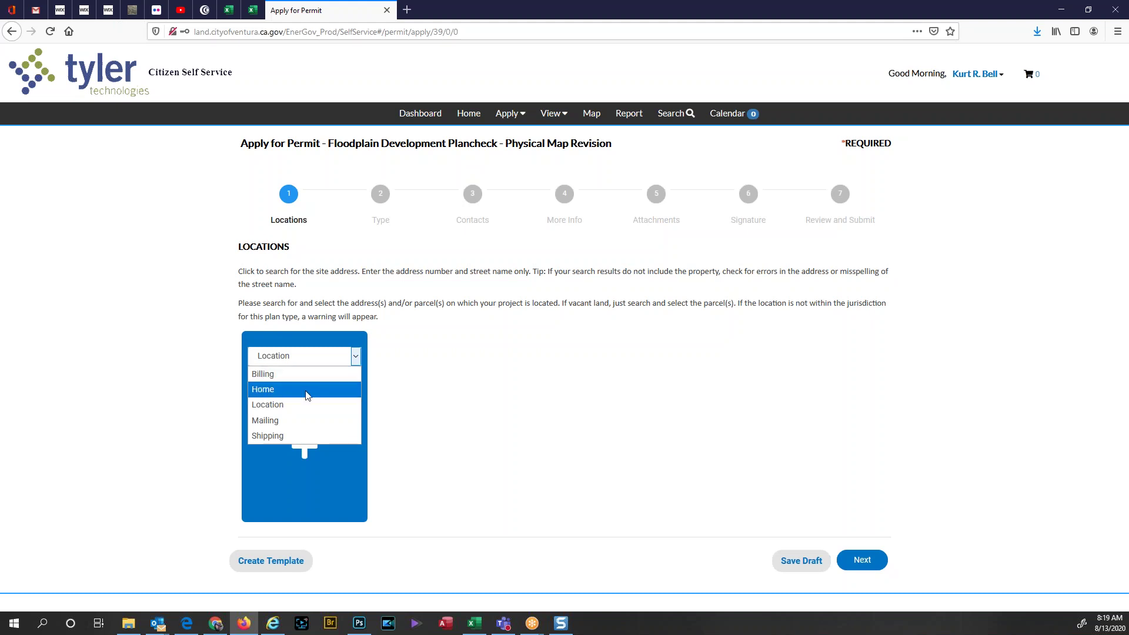
{"action": "left_click", "coordinate": [448, 382]}
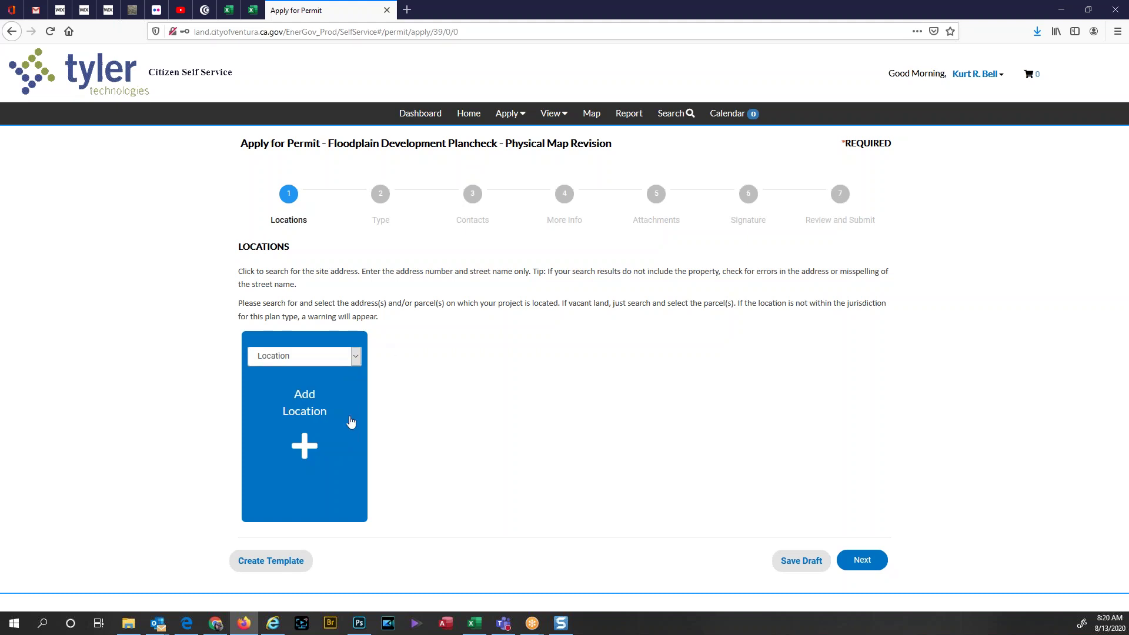
{"action": "left_click", "coordinate": [337, 357]}
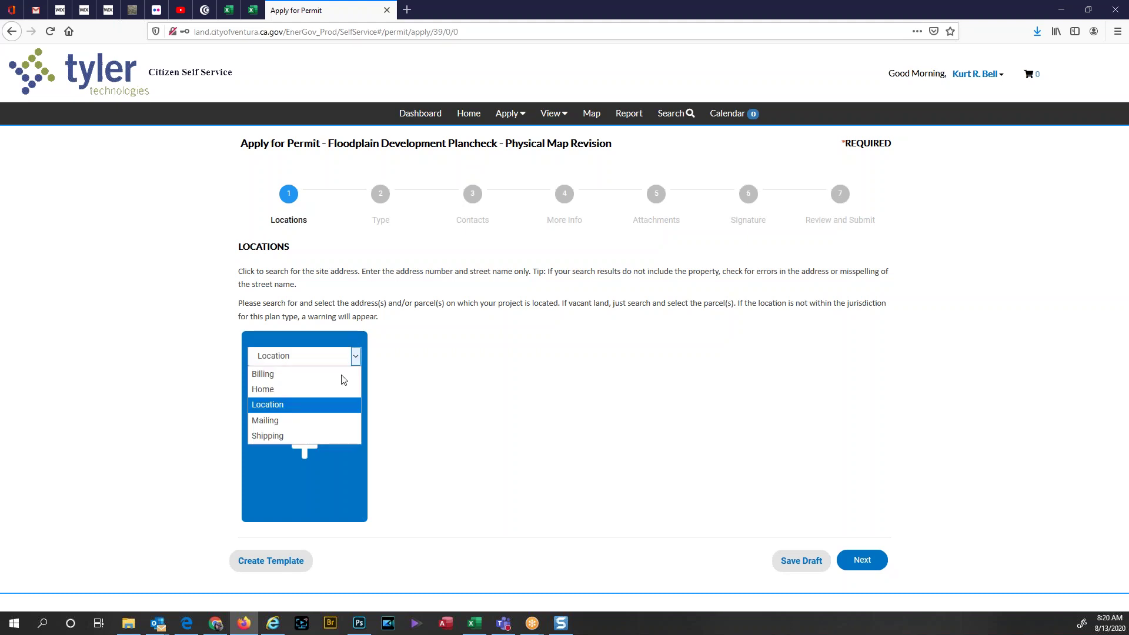
{"action": "left_click", "coordinate": [277, 389]}
{"action": "left_click", "coordinate": [306, 444]}
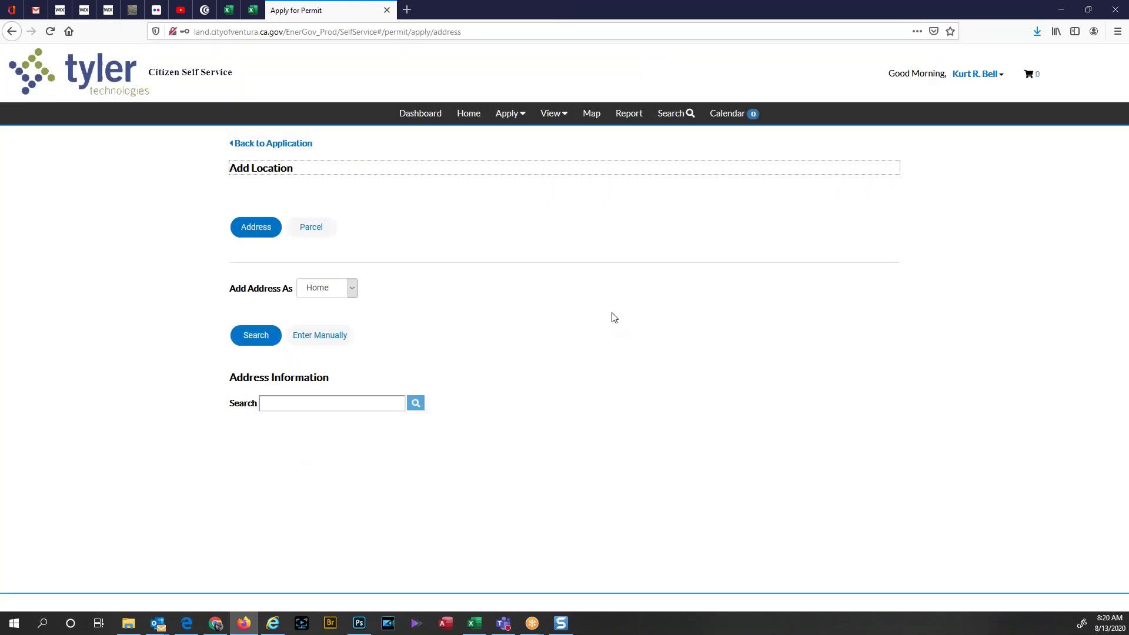
Step: Try address searches '5' and '4', dismiss the error warnings, and go back to the application
{"action": "left_click", "coordinate": [352, 405]}
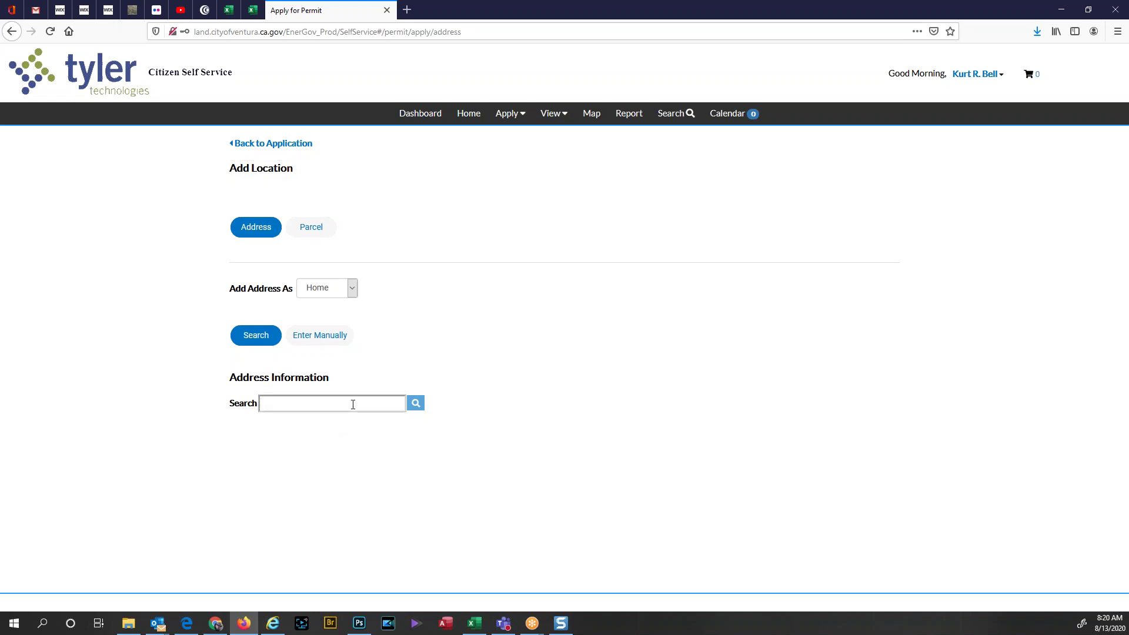
{"action": "type", "text": "5"}
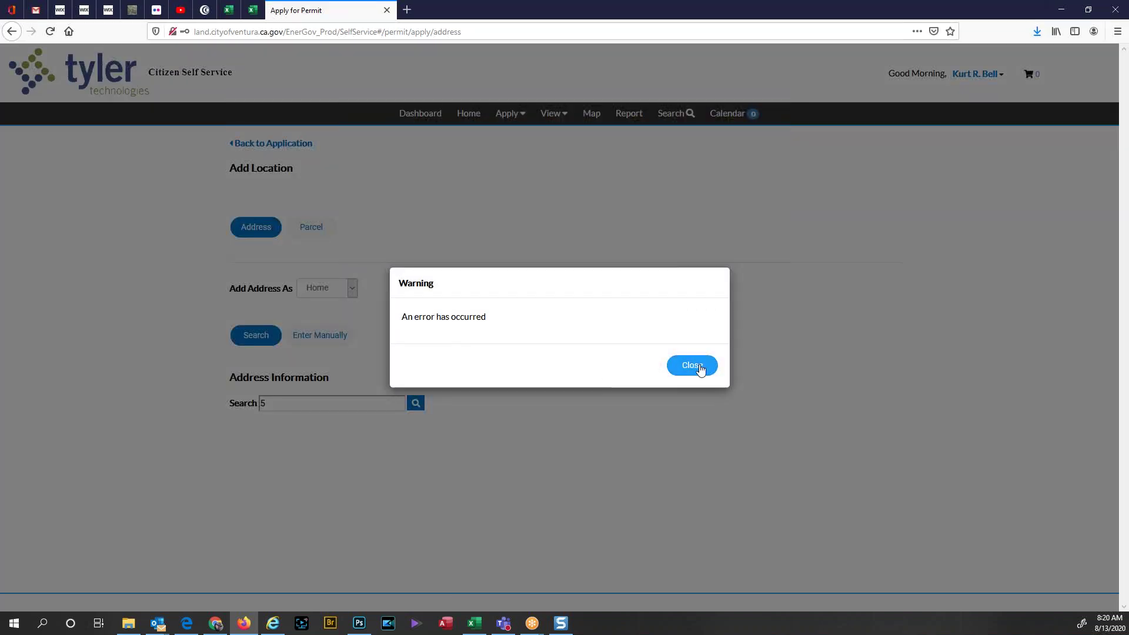
{"action": "left_click", "coordinate": [692, 365]}
{"action": "key", "text": "BackSpace"}
{"action": "type", "text": "4"}
{"action": "left_click", "coordinate": [704, 375]}
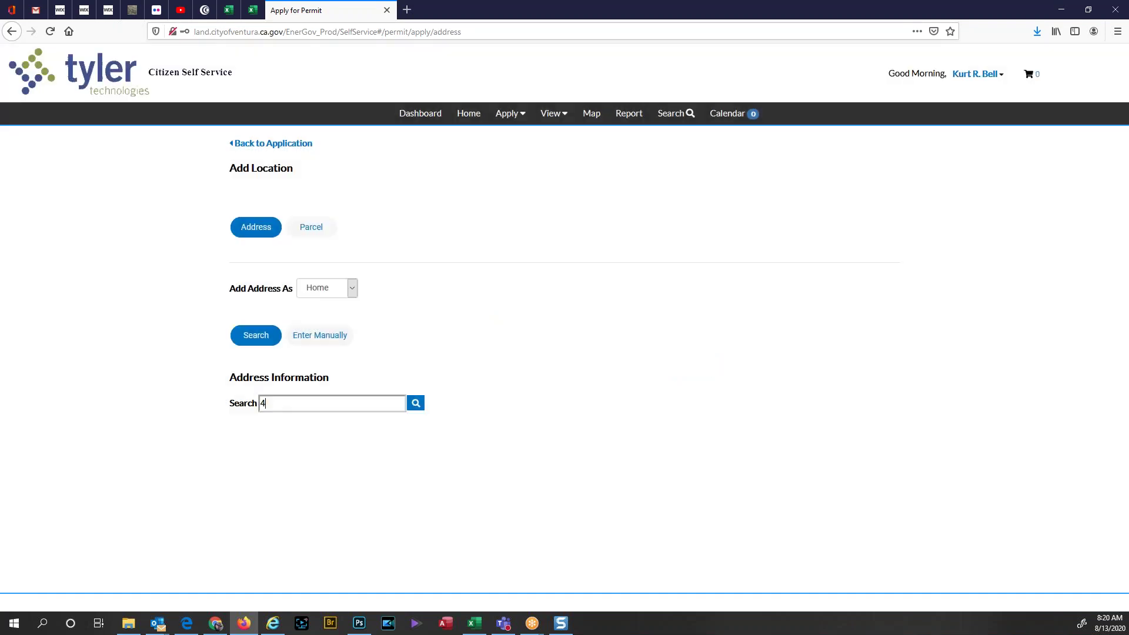
{"action": "key", "text": "BackSpace"}
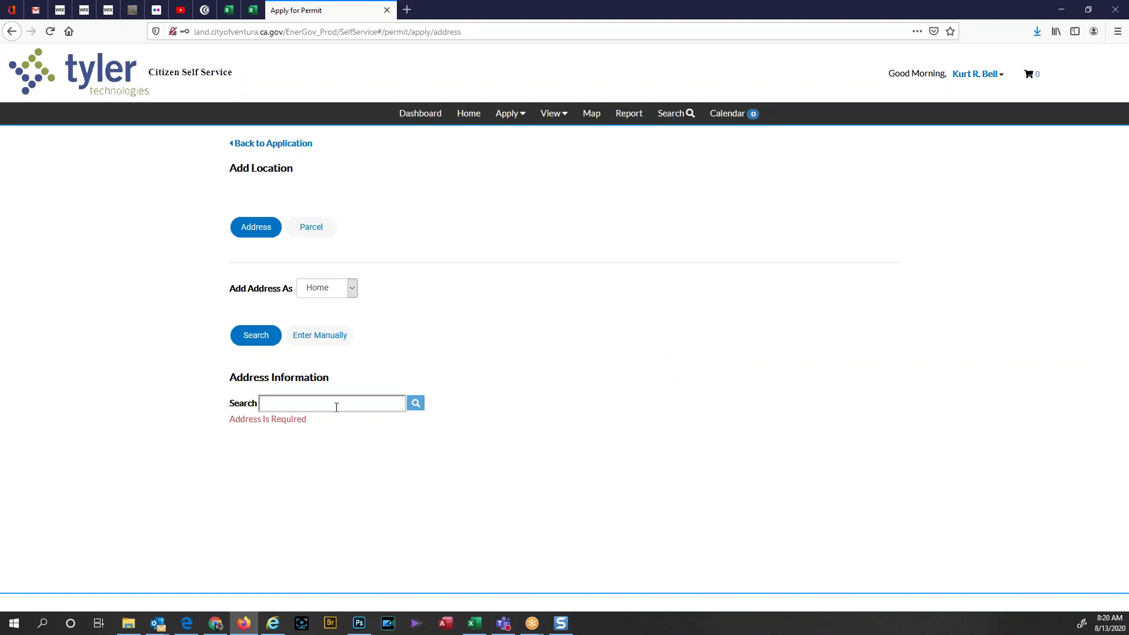
{"action": "left_click", "coordinate": [271, 143]}
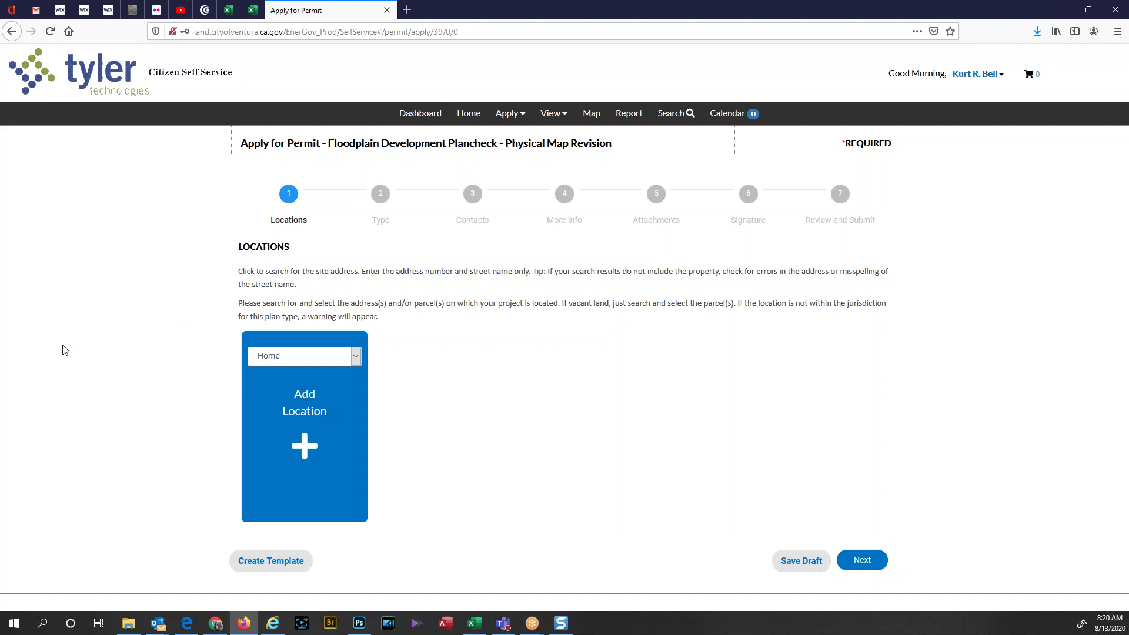
Step: Enter description 'This is a description.', 100 square feet and valuation 25000, then continue to Contacts
{"action": "left_click", "coordinate": [875, 568]}
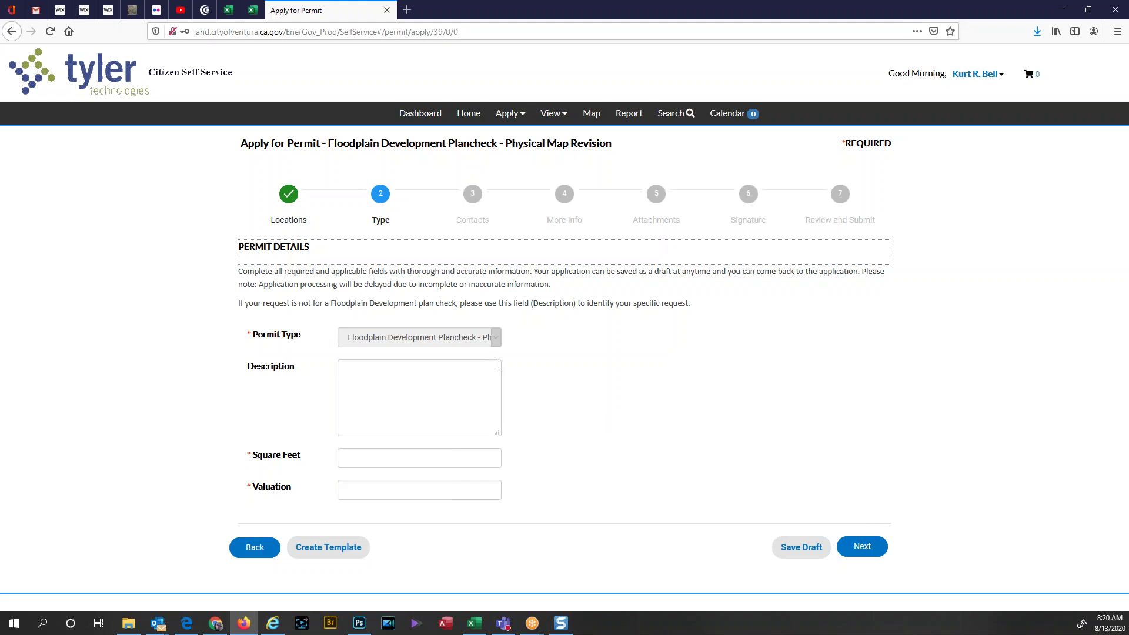
{"action": "left_click", "coordinate": [424, 397]}
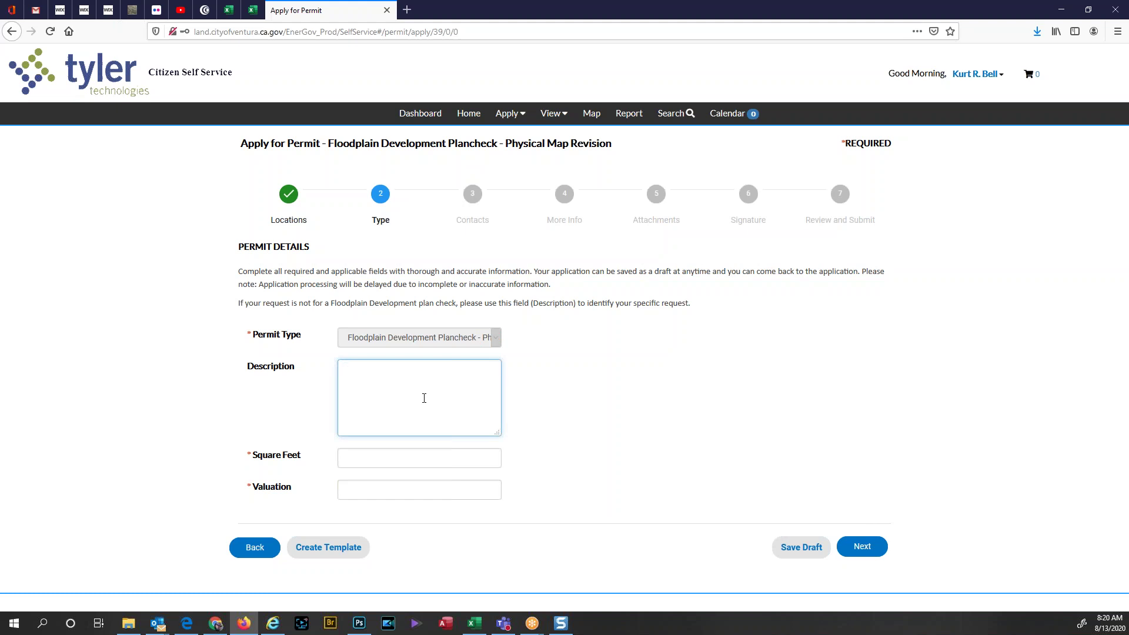
{"action": "type", "text": "This is a description."}
{"action": "left_click", "coordinate": [400, 458]}
{"action": "type", "text": "100"}
{"action": "left_click", "coordinate": [404, 485]}
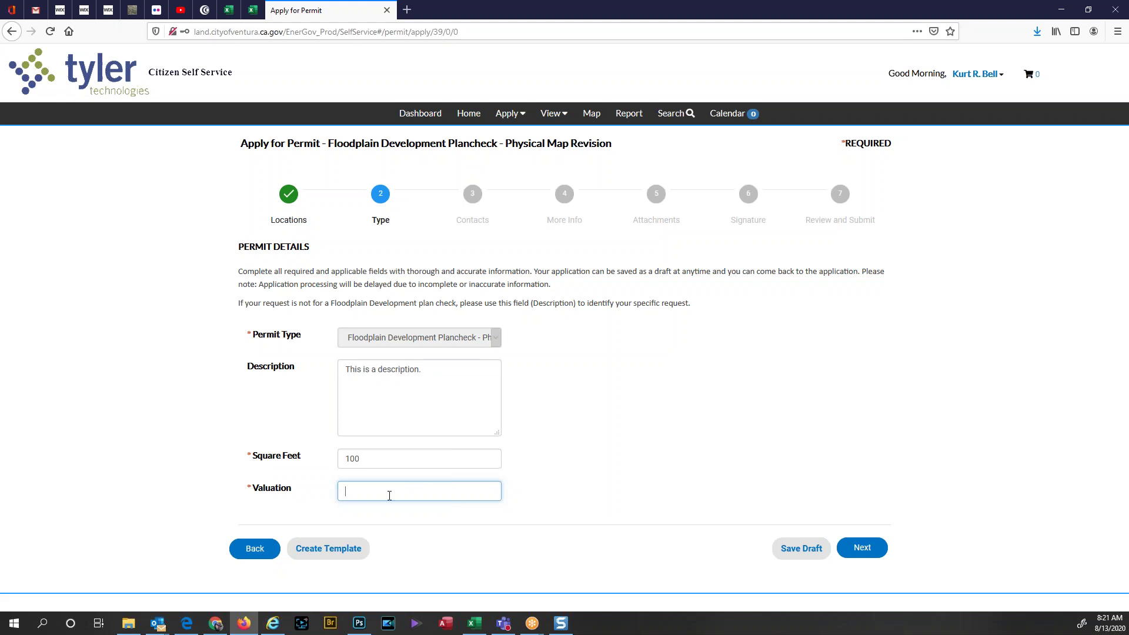
{"action": "type", "text": "25000"}
{"action": "left_click", "coordinate": [866, 551]}
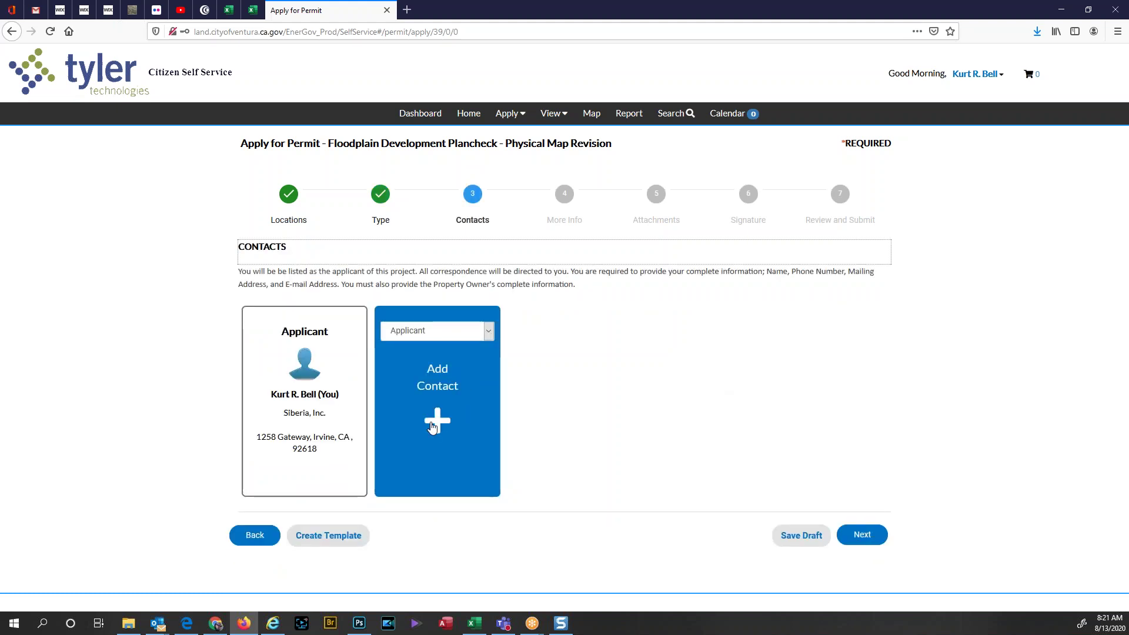
{"action": "left_click", "coordinate": [466, 337]}
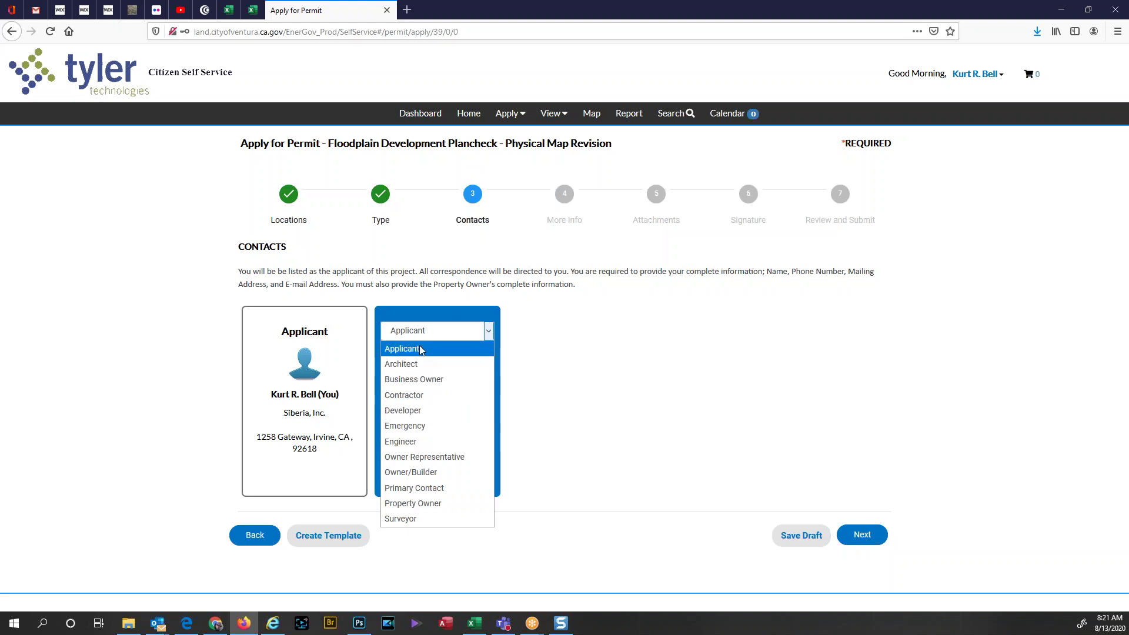
{"action": "left_click", "coordinate": [421, 349]}
{"action": "left_click", "coordinate": [438, 417]}
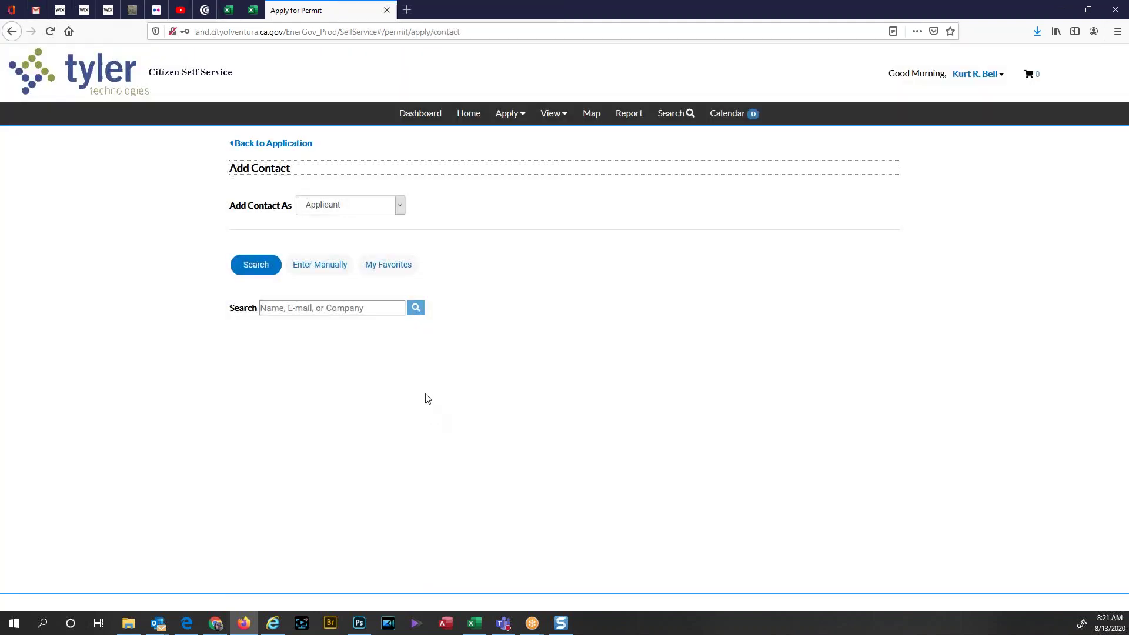
{"action": "left_click", "coordinate": [384, 308]}
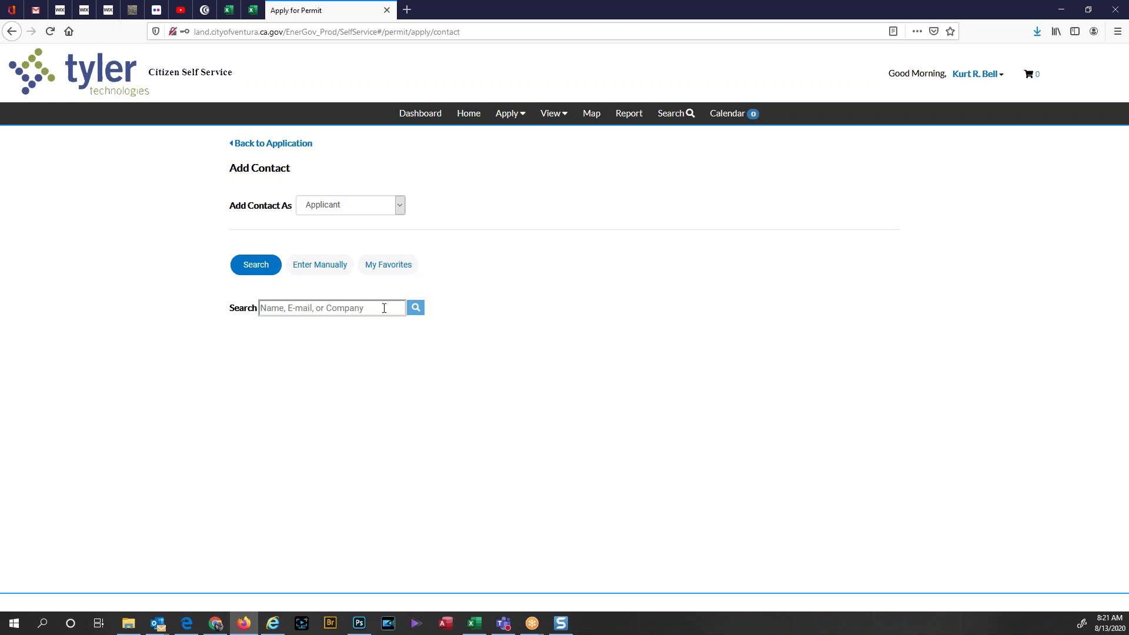
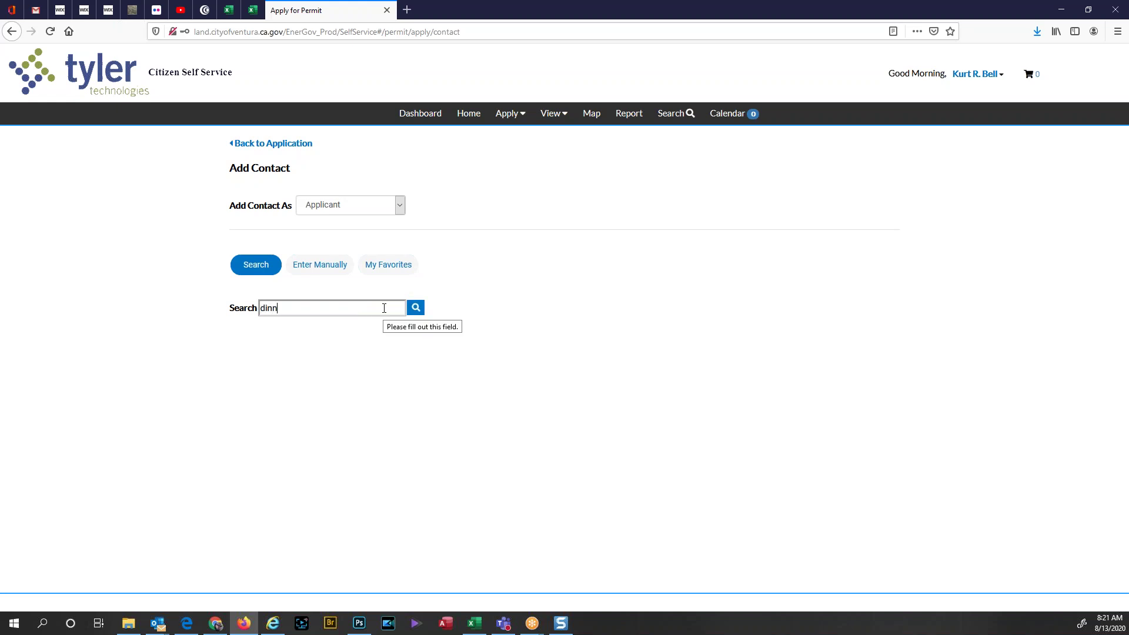
{"action": "key", "text": "BackSpace"}
{"action": "key", "text": "BackSpace"}
{"action": "key", "text": "BackSpace"}
{"action": "key", "text": "BackSpace"}
{"action": "key", "text": "BackSpace"}
{"action": "key", "text": "BackSpace"}
{"action": "key", "text": "BackSpace"}
{"action": "key", "text": "BackSpace"}
{"action": "key", "text": "BackSpace"}
{"action": "key", "text": "BackSpace"}
{"action": "key", "text": "BackSpace"}
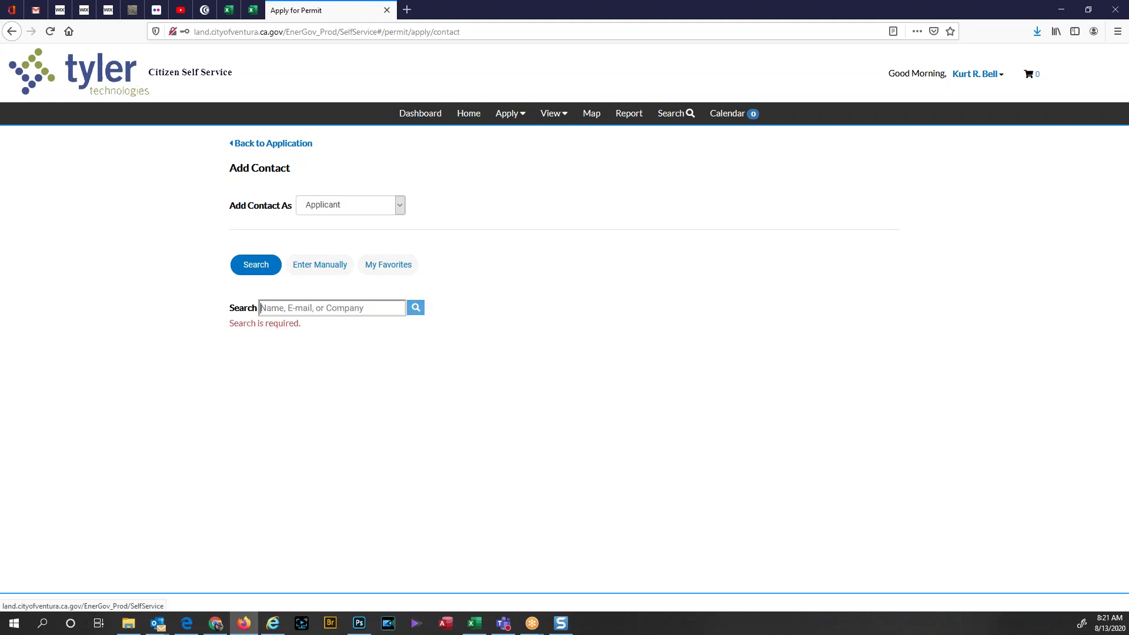
{"action": "left_click", "coordinate": [259, 144]}
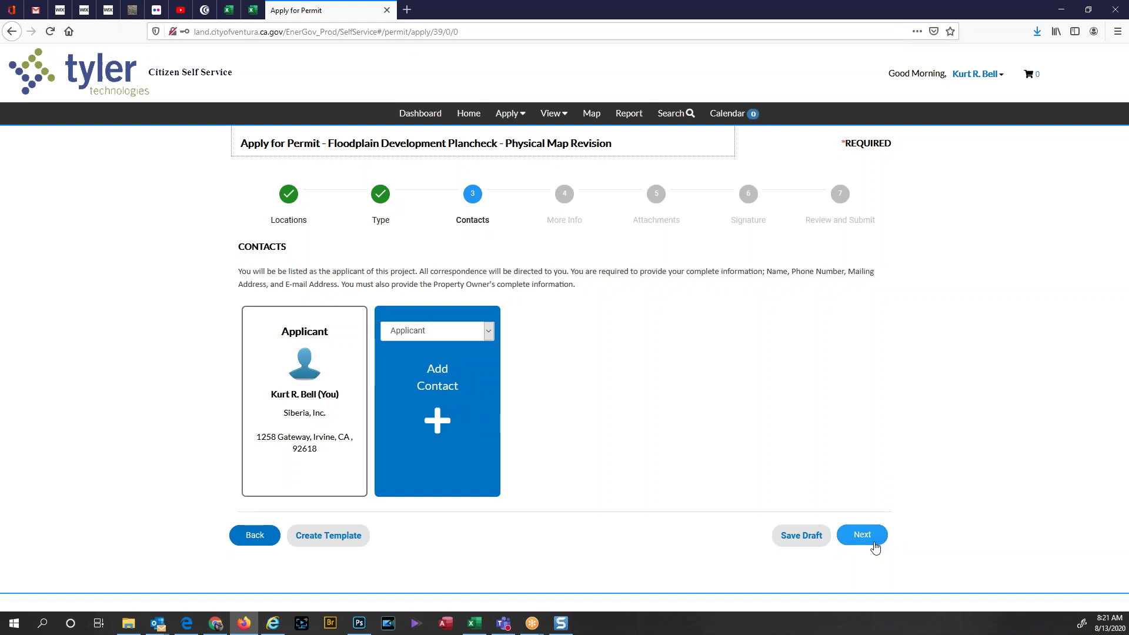
Step: Choose Contractor as the contact role and open the Add Contact page
{"action": "left_click", "coordinate": [488, 331]}
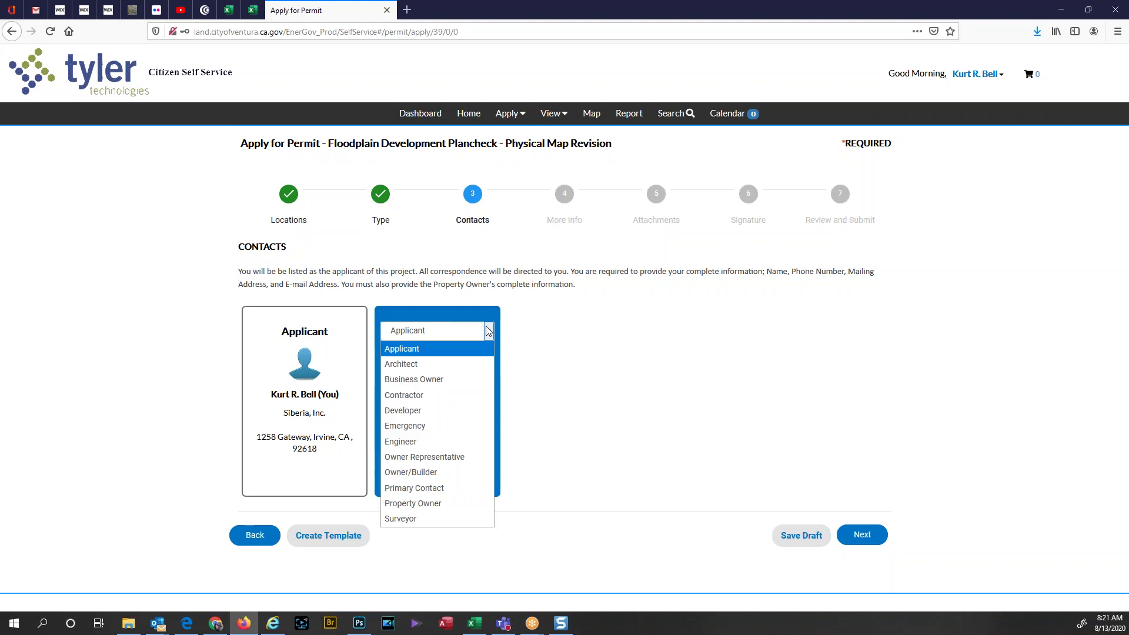
{"action": "left_click", "coordinate": [457, 395]}
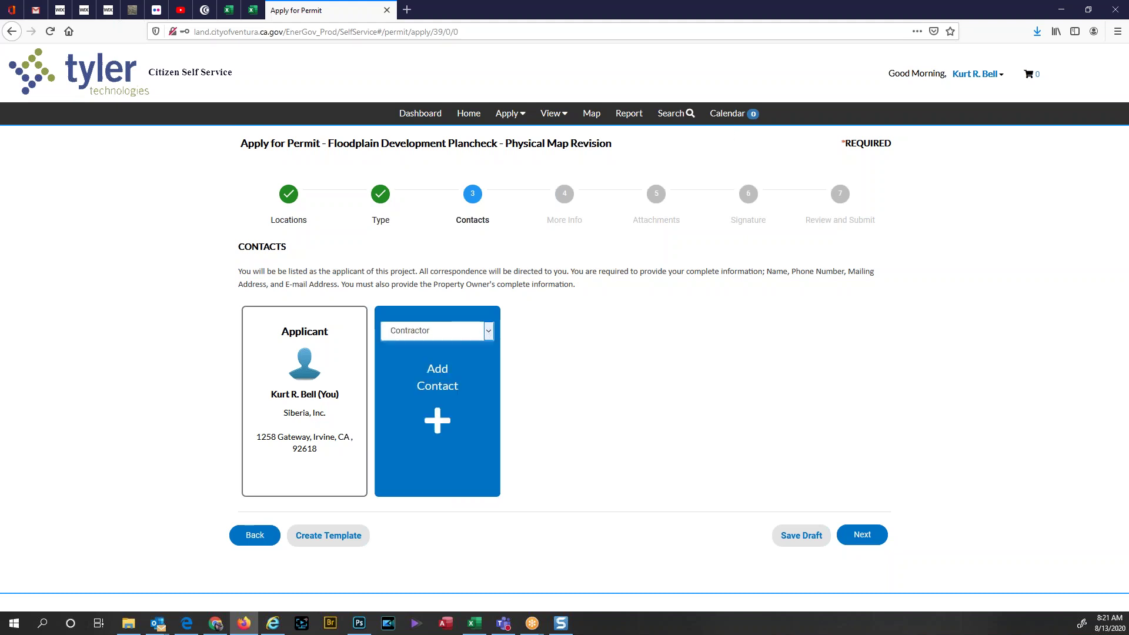
{"action": "left_click", "coordinate": [439, 424]}
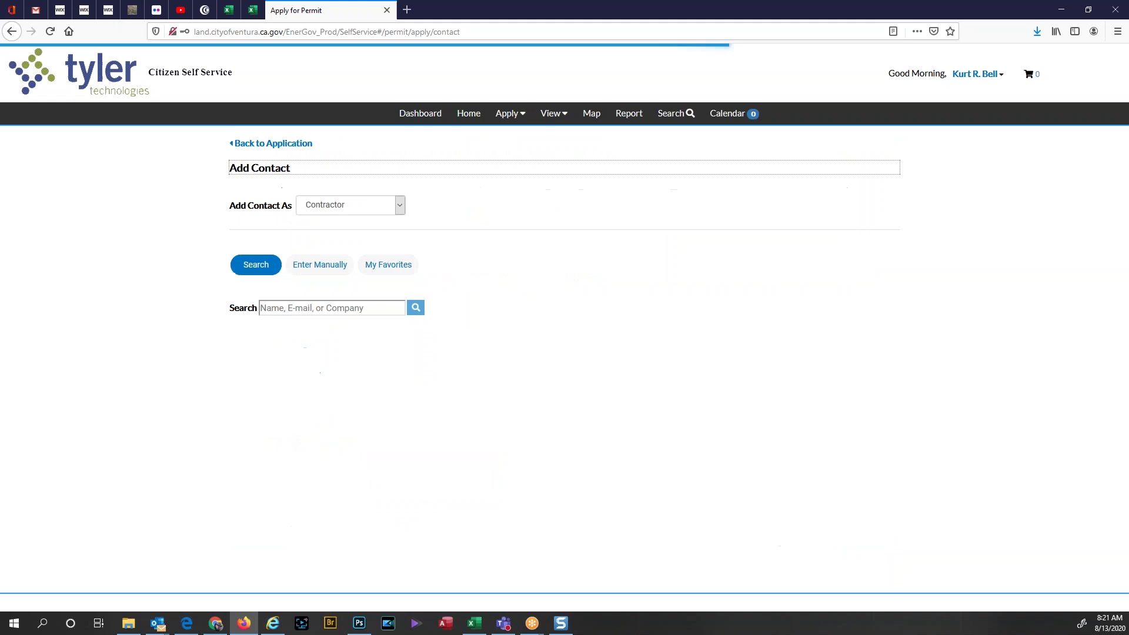
Step: Search contacts by the contractor's e-mail address, then return to the application when nothing is found
{"action": "left_click", "coordinate": [359, 311]}
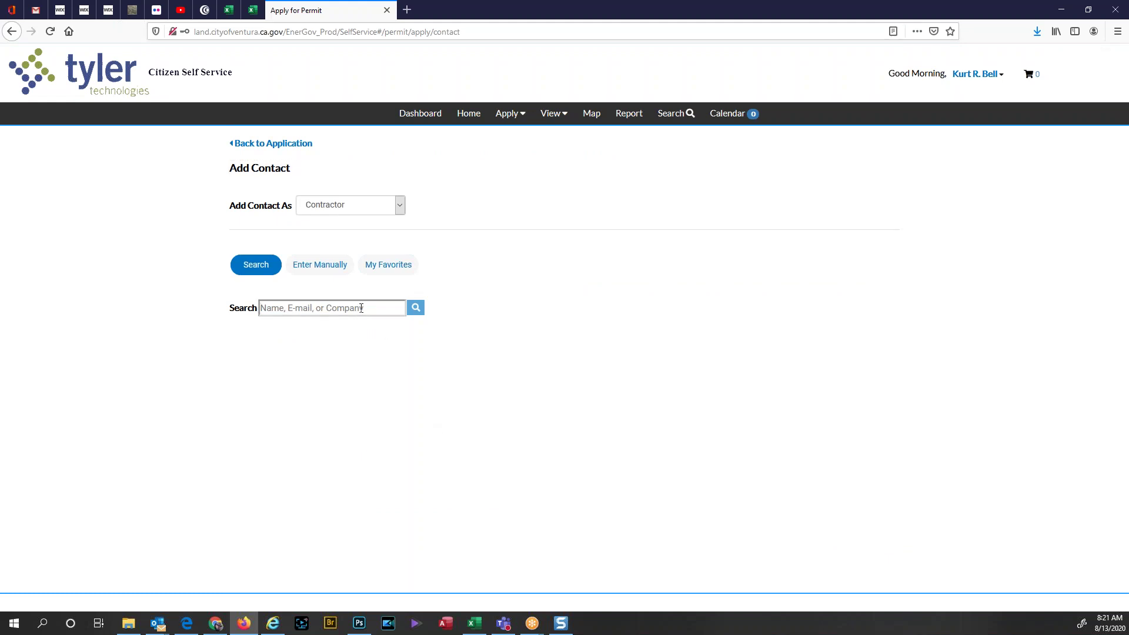
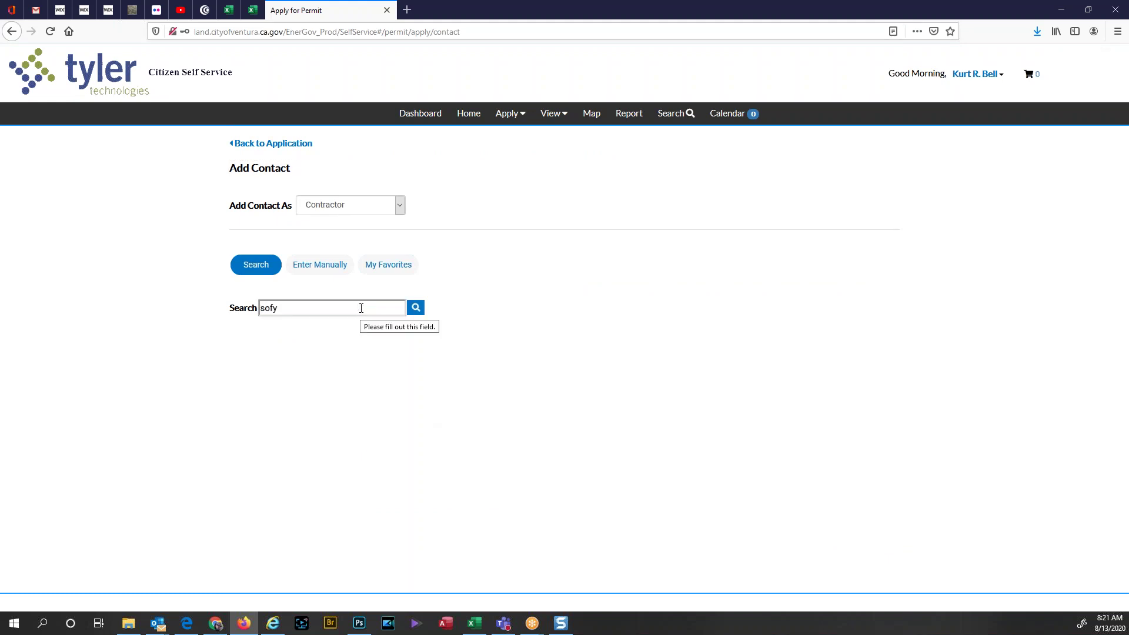
{"action": "left_click", "coordinate": [416, 310]}
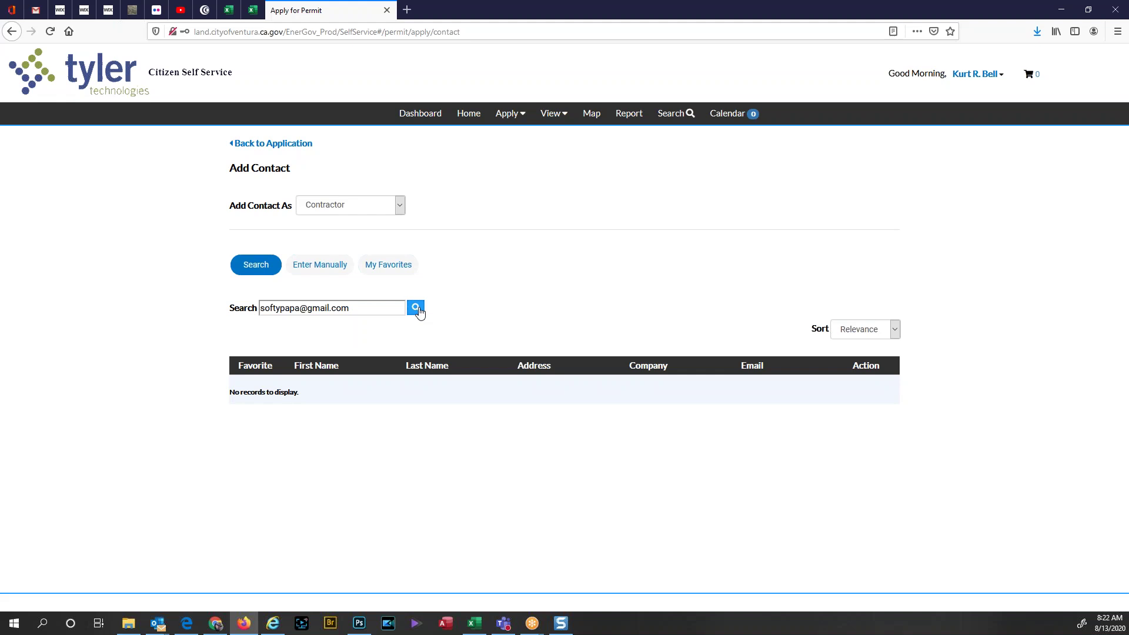
{"action": "left_click", "coordinate": [287, 145]}
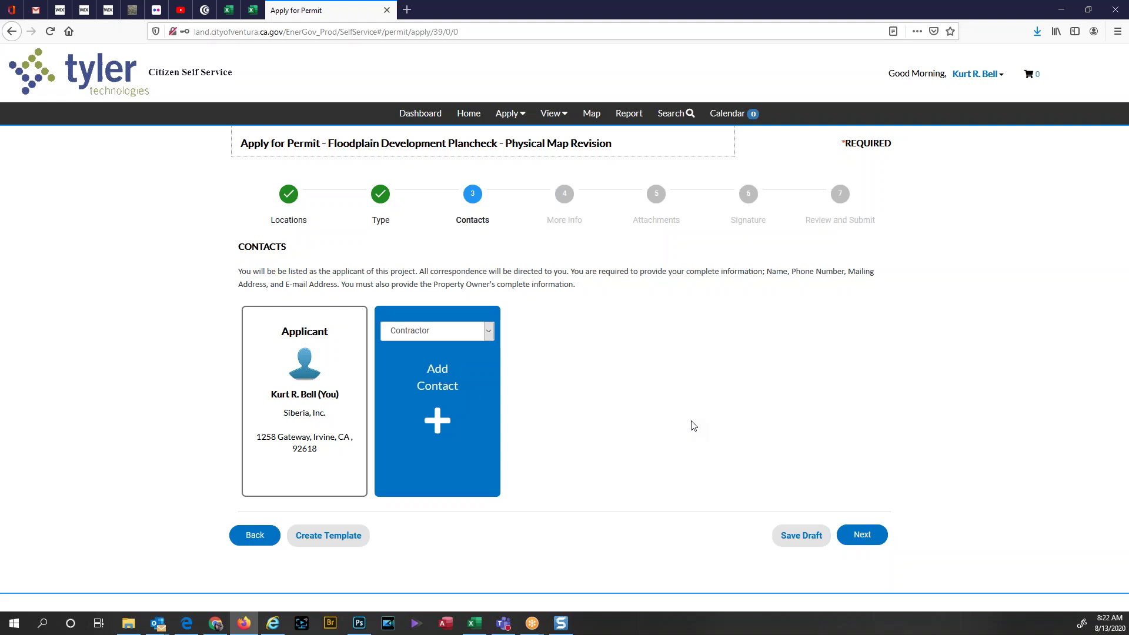
Step: Find the contractor by first name, star them as a favorite, and add them as Contractor
{"action": "left_click", "coordinate": [438, 433]}
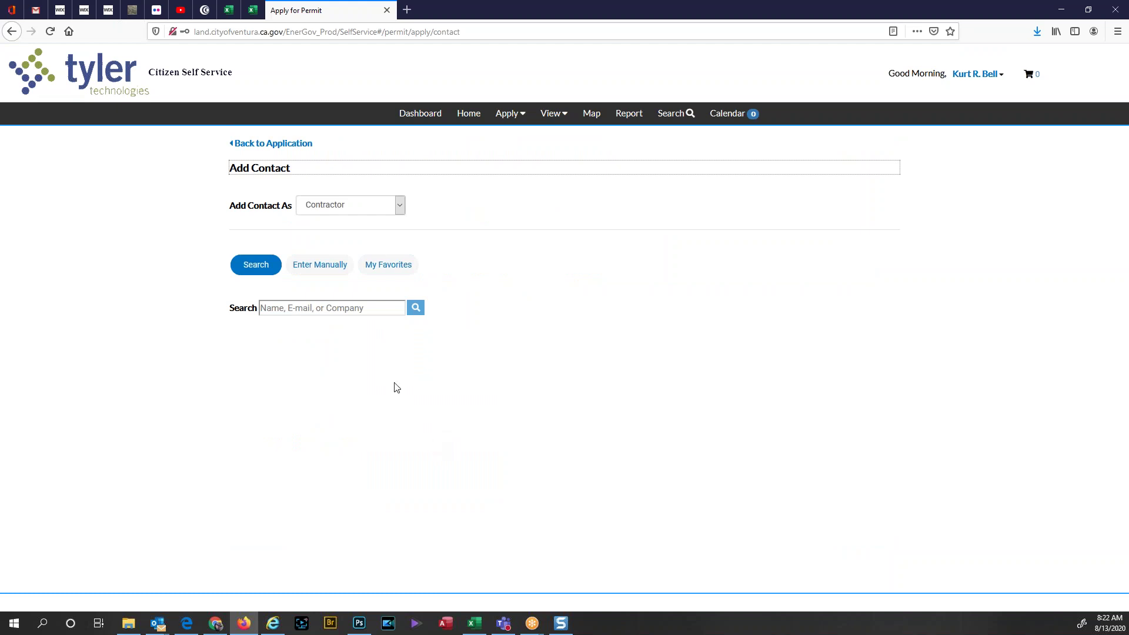
{"action": "left_click", "coordinate": [314, 303]}
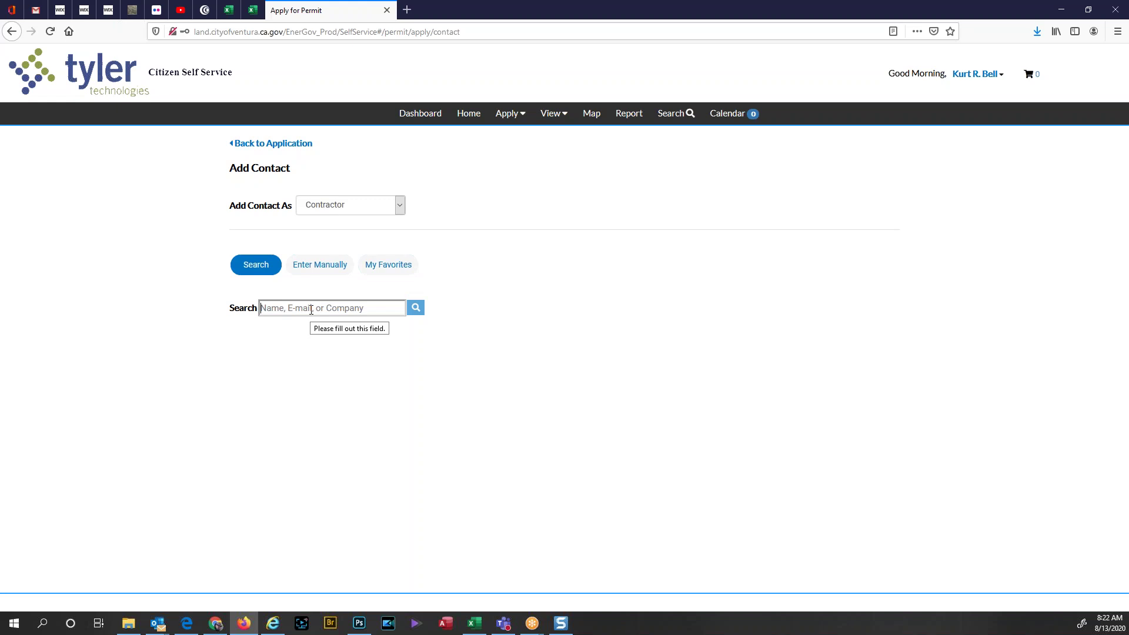
{"action": "type", "text": "jason"}
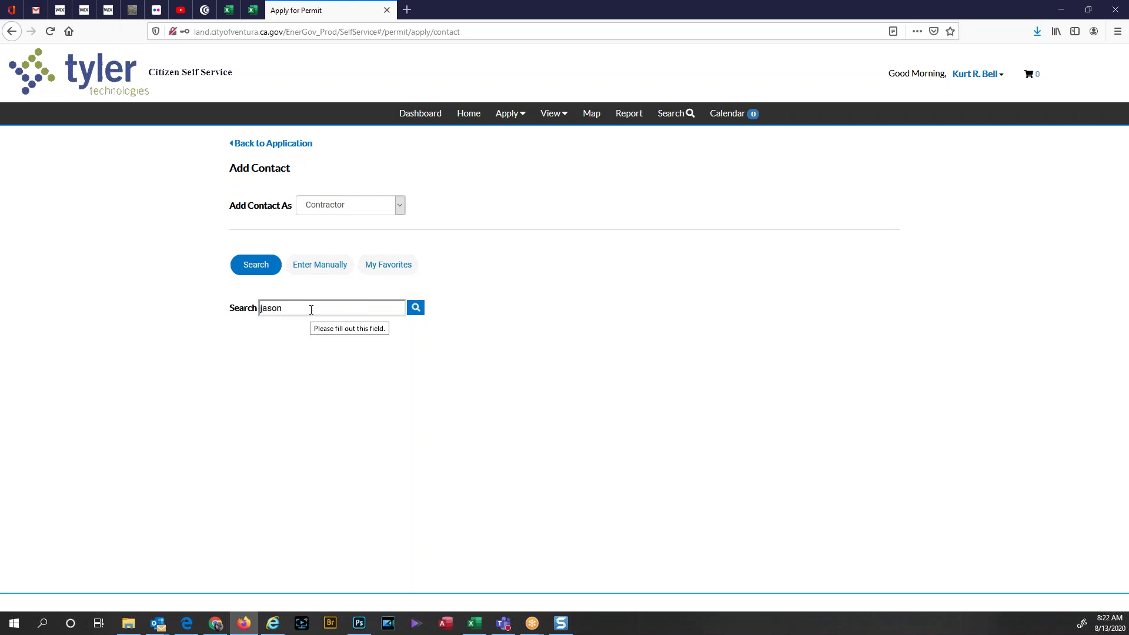
{"action": "left_click", "coordinate": [416, 311]}
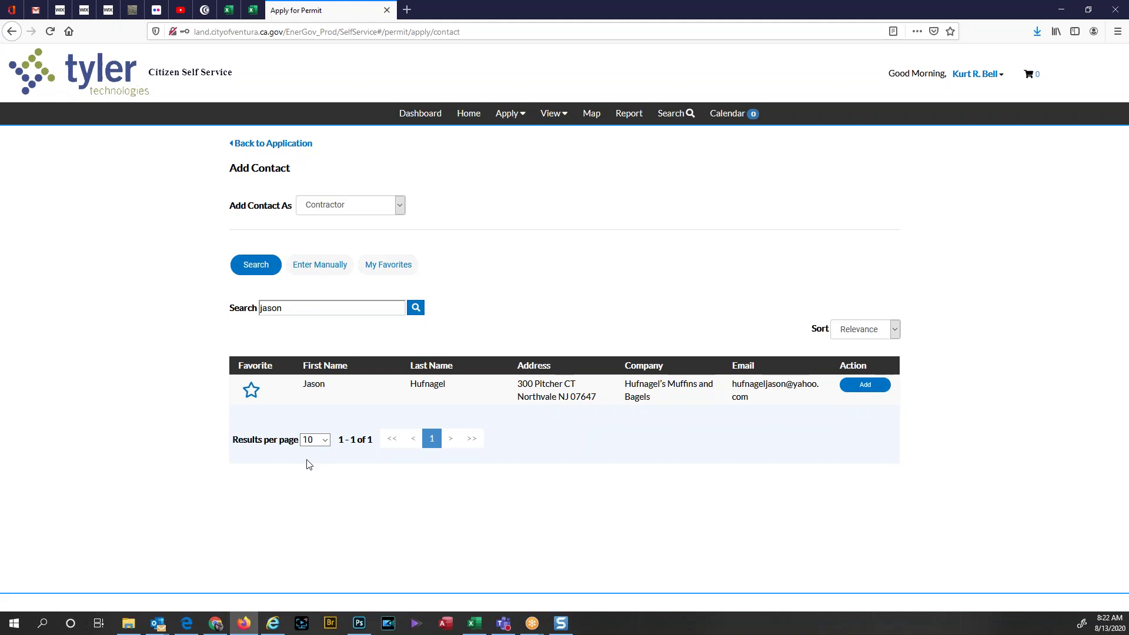
{"action": "left_click", "coordinate": [252, 391]}
{"action": "left_click", "coordinate": [399, 271]}
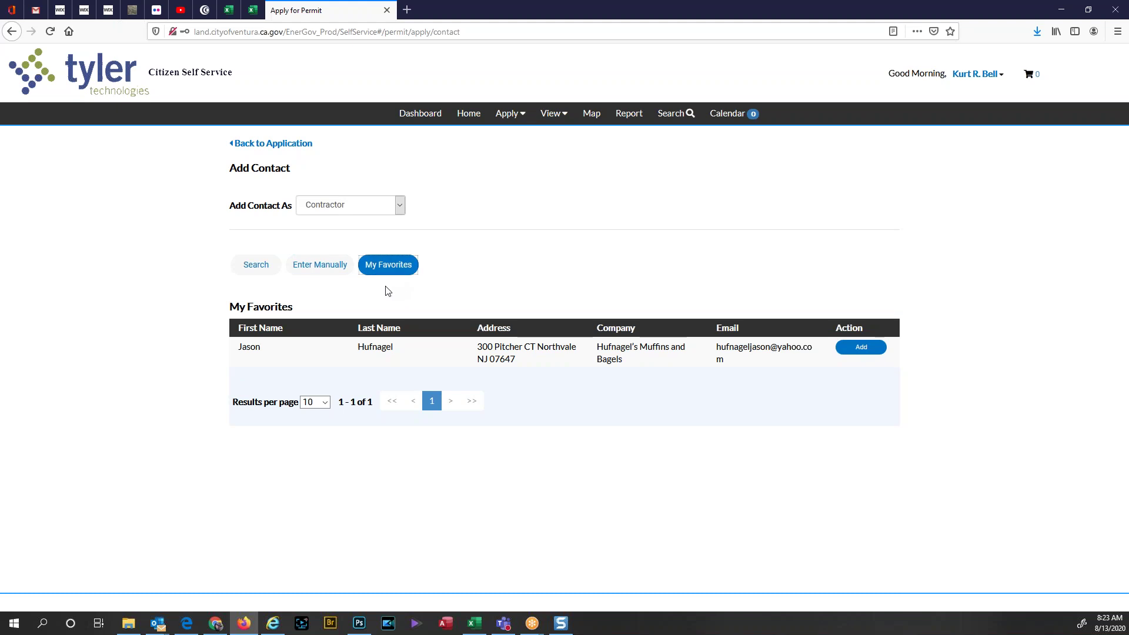
{"action": "left_click", "coordinate": [860, 348]}
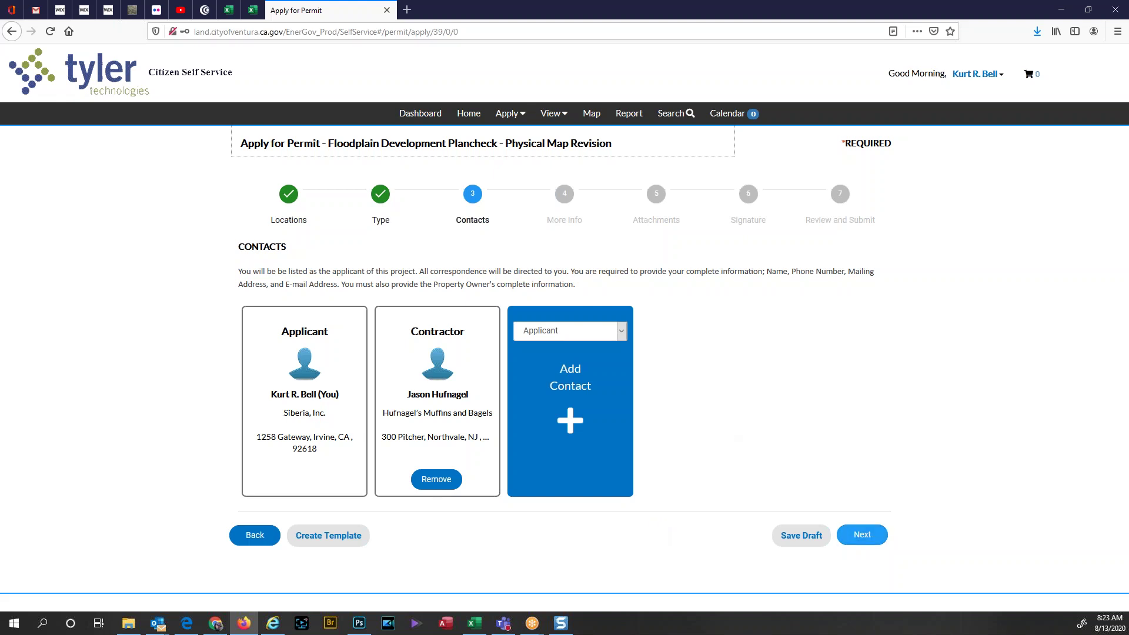
Step: On More Info, enter Describe Work 'We are going to build something great!' and Contract Cost 10000
{"action": "left_click", "coordinate": [875, 535]}
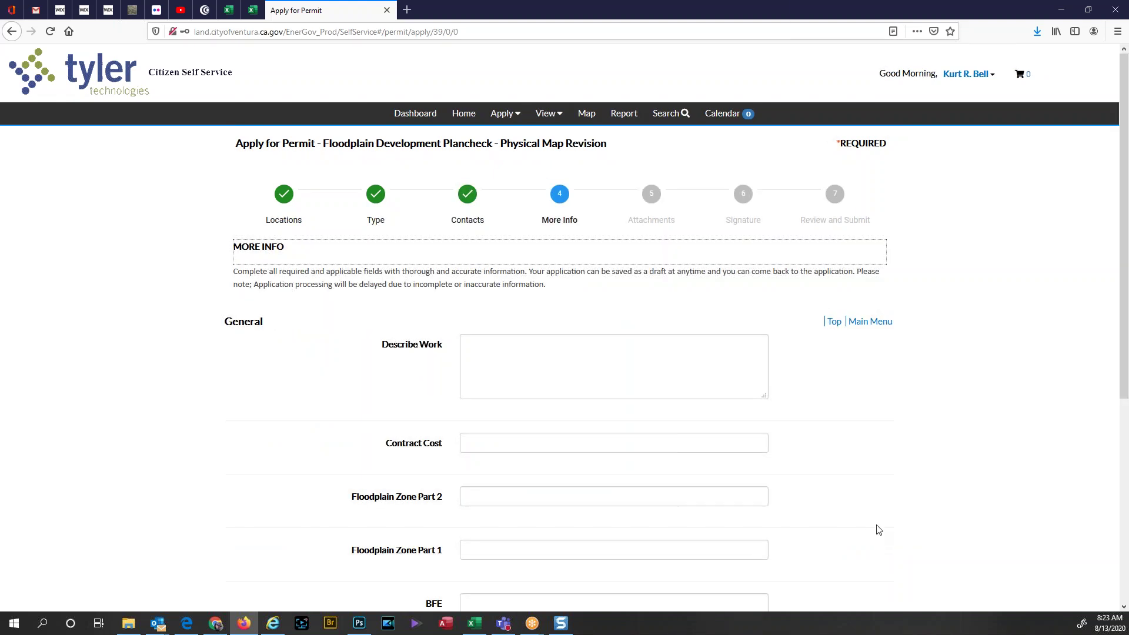
{"action": "left_click", "coordinate": [503, 372]}
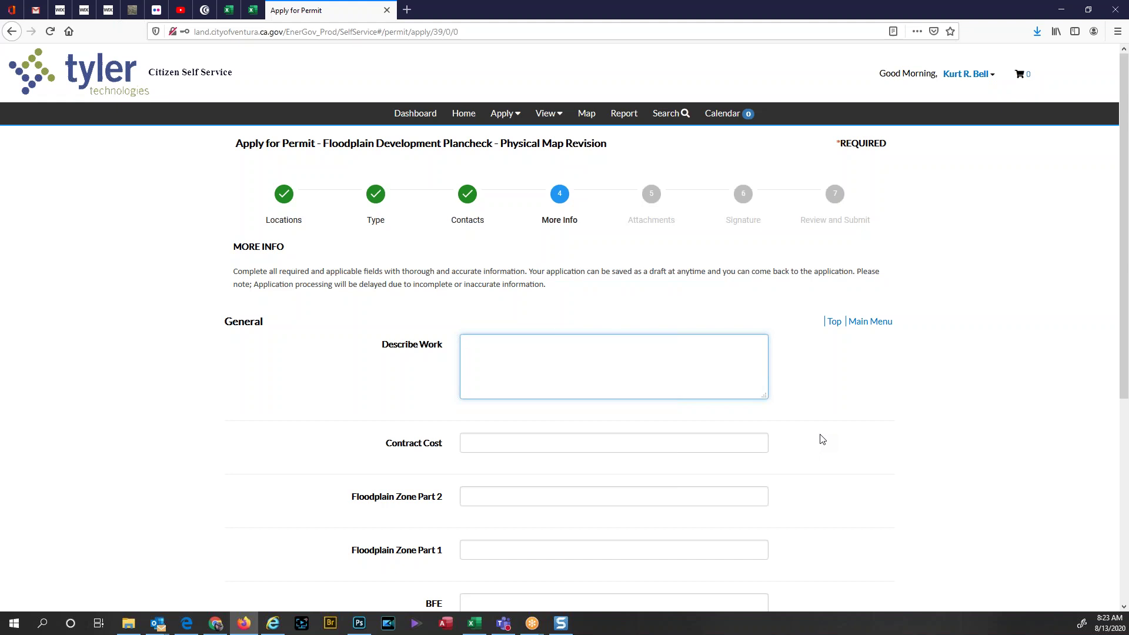
{"action": "type", "text": "We are going to build somet"}
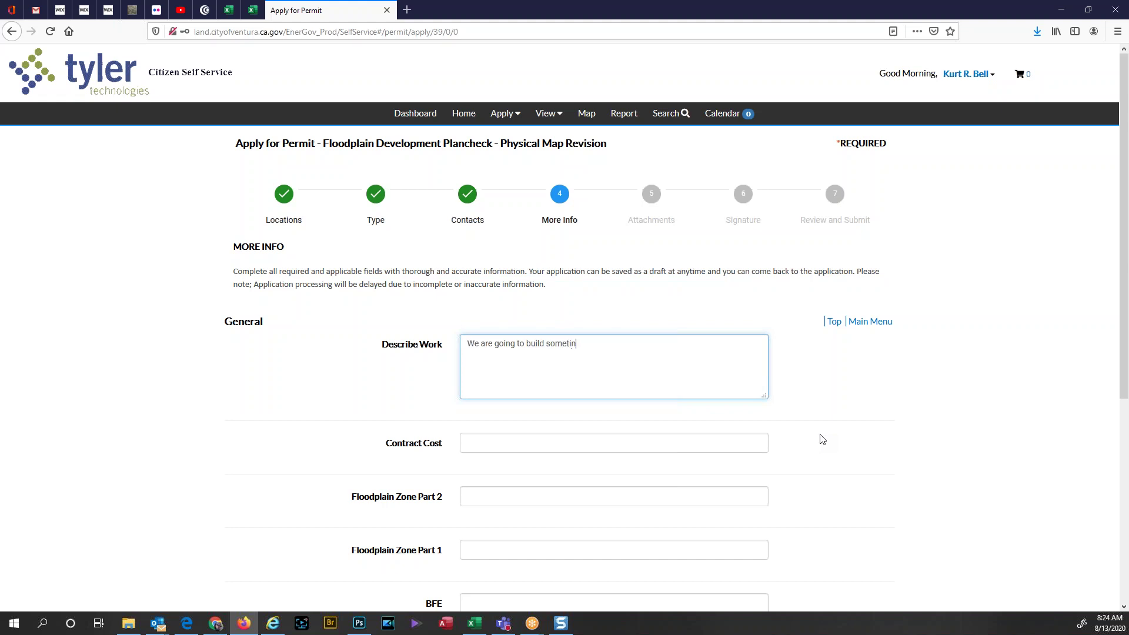
{"action": "type", "text": "hing great!"}
{"action": "left_click", "coordinate": [588, 444]}
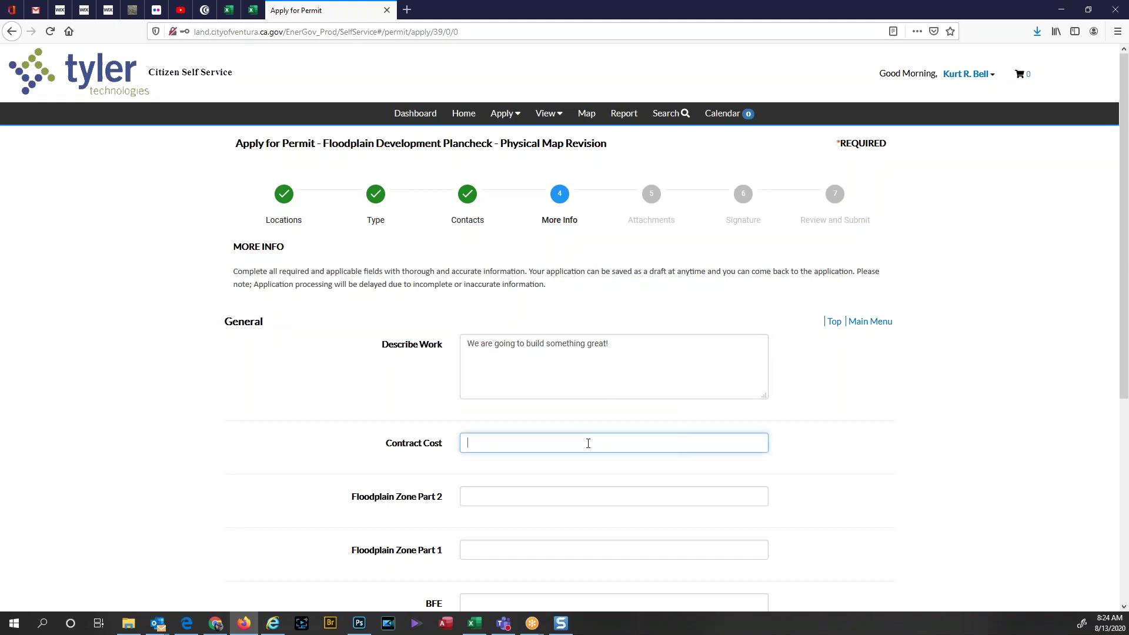
{"action": "type", "text": "10000"}
Step: Review the rest of the More Info form and continue to the Attachments step
{"action": "scroll", "coordinate": [1016, 408], "scroll_direction": "down", "scroll_amount": 1}
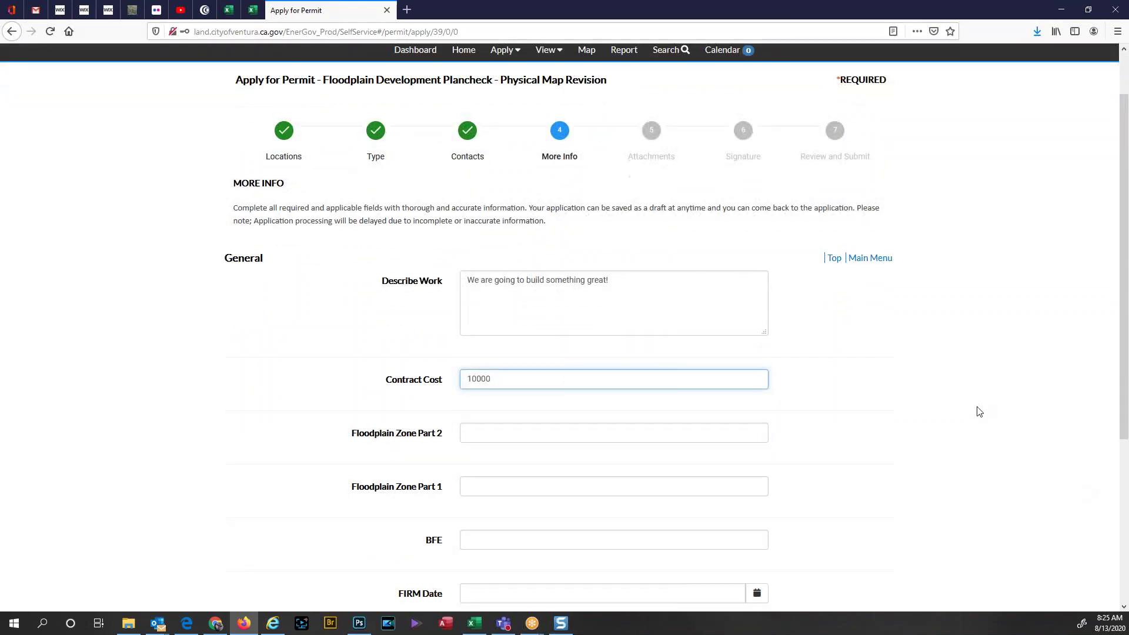
{"action": "scroll", "coordinate": [981, 413], "scroll_direction": "down", "scroll_amount": 4}
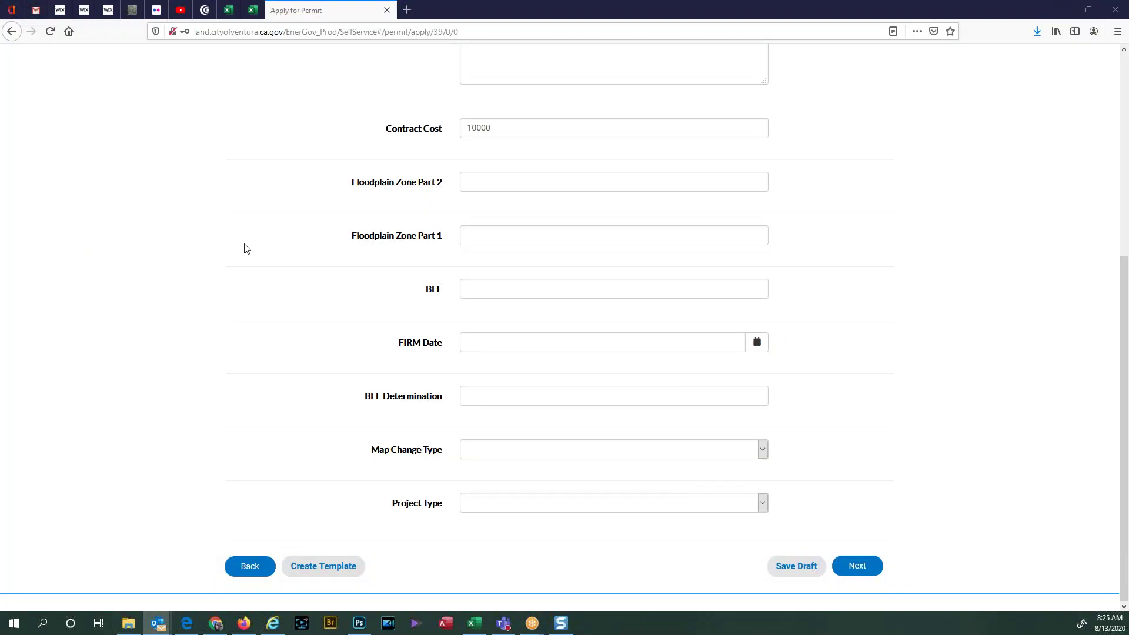
{"action": "left_click", "coordinate": [151, 275]}
{"action": "scroll", "coordinate": [127, 406], "scroll_direction": "up", "scroll_amount": 2}
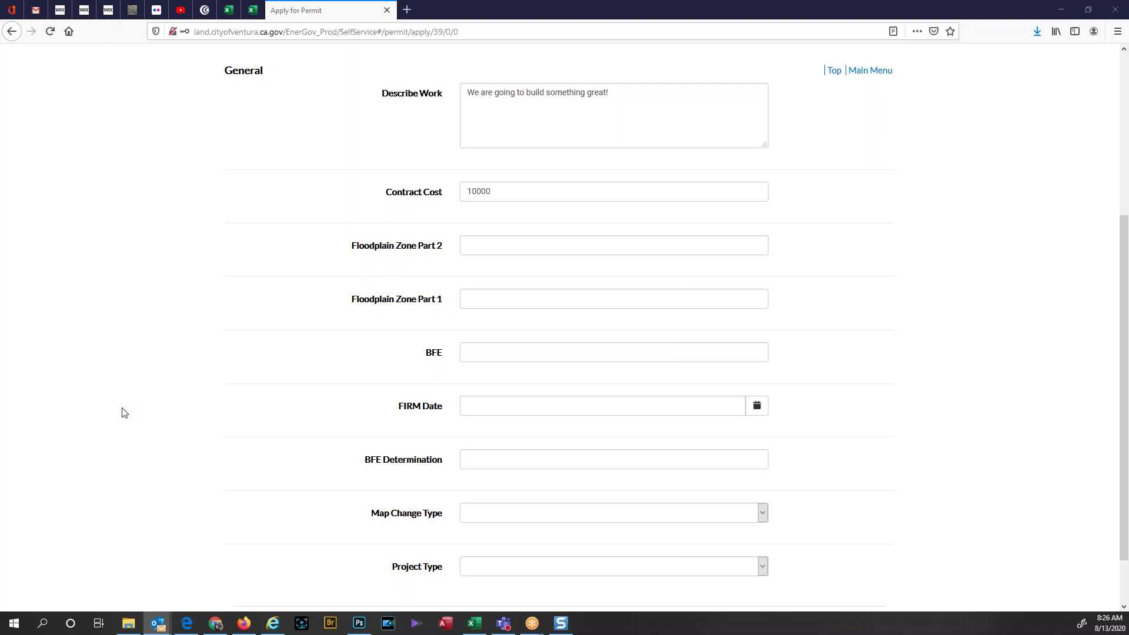
{"action": "scroll", "coordinate": [124, 413], "scroll_direction": "down", "scroll_amount": 2}
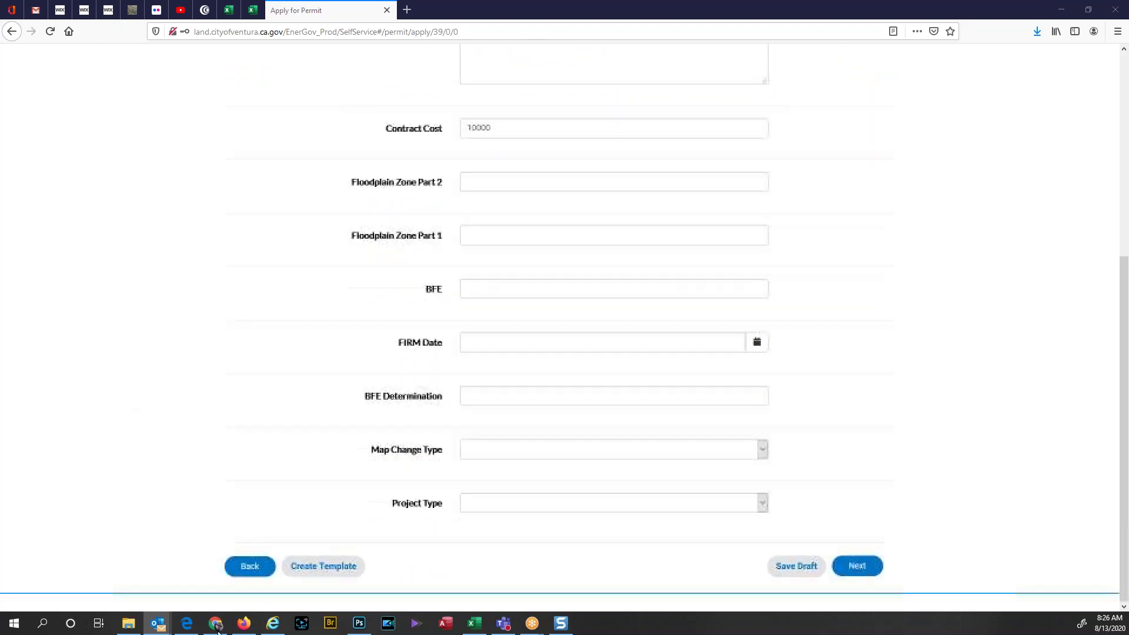
{"action": "left_click", "coordinate": [871, 566]}
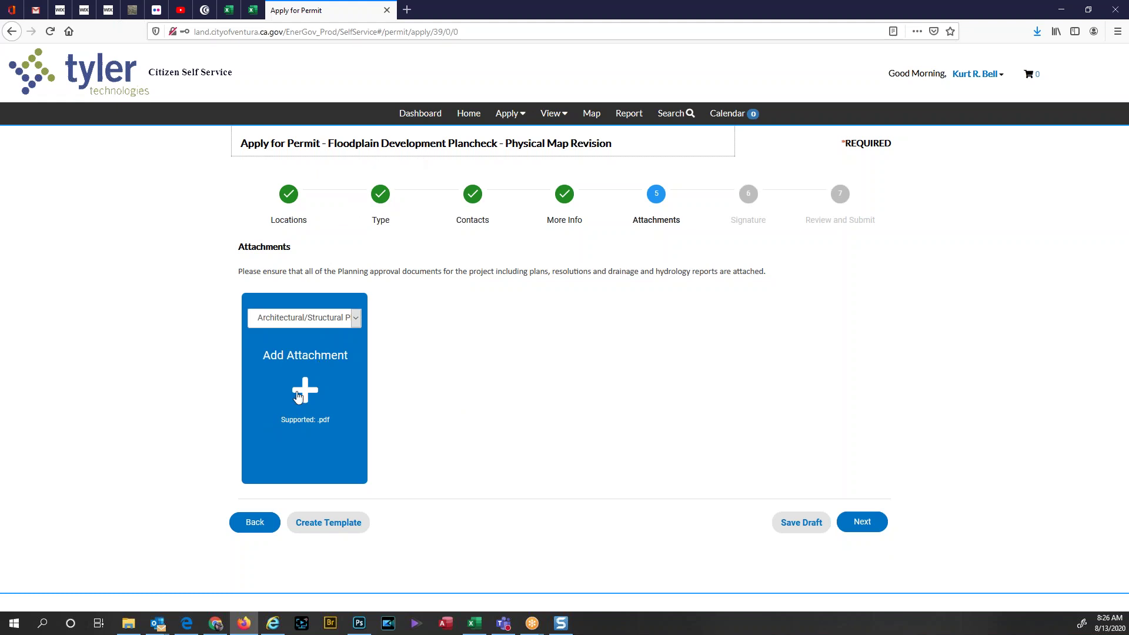
Step: Choose Landscape Plan as the attachment type and bring up the file upload window
{"action": "left_click", "coordinate": [357, 317]}
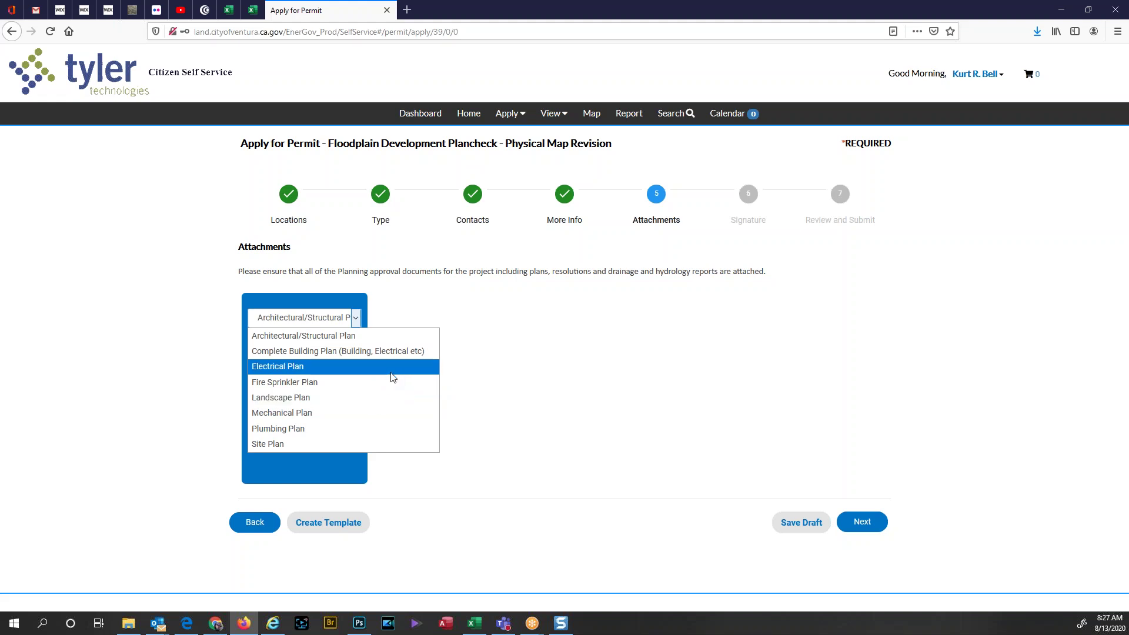
{"action": "left_click", "coordinate": [488, 392]}
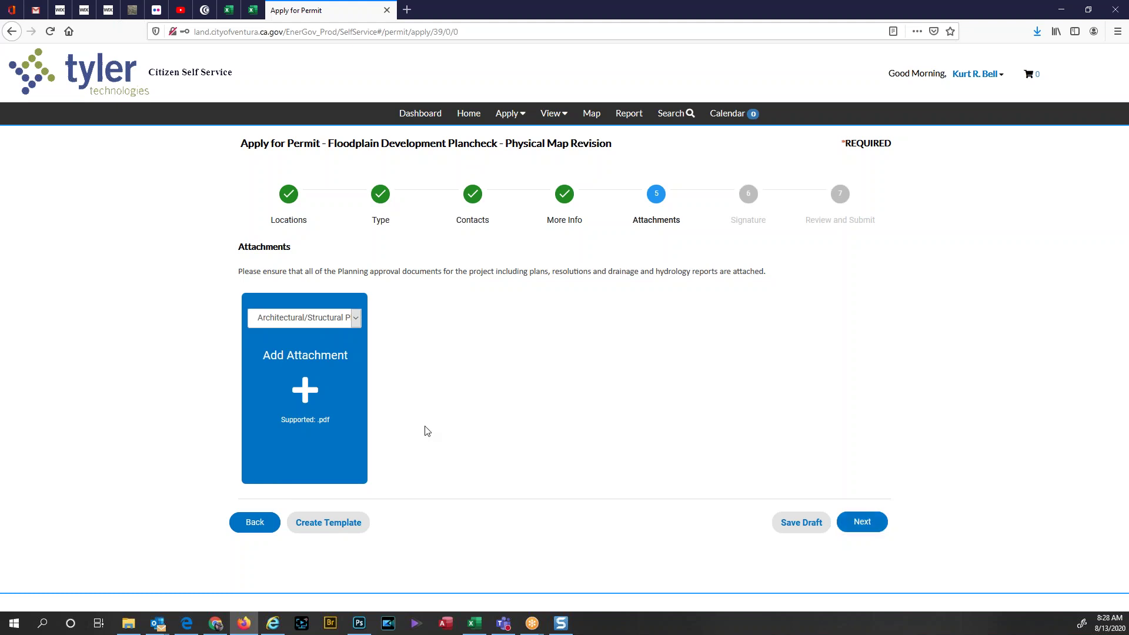
{"action": "left_click", "coordinate": [356, 318]}
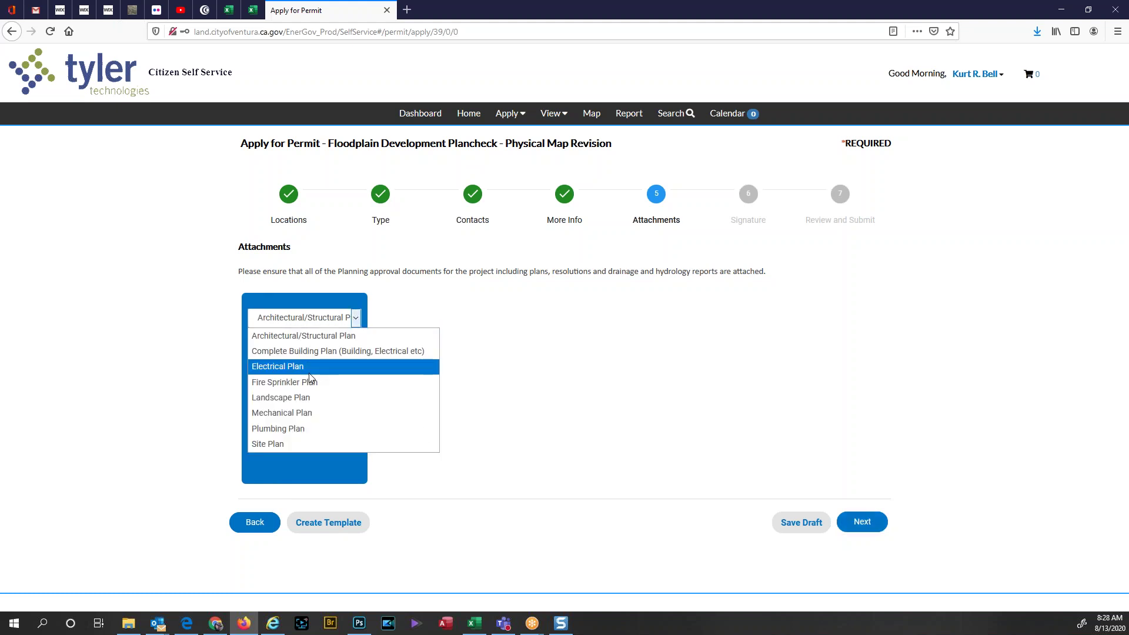
{"action": "left_click", "coordinate": [288, 397]}
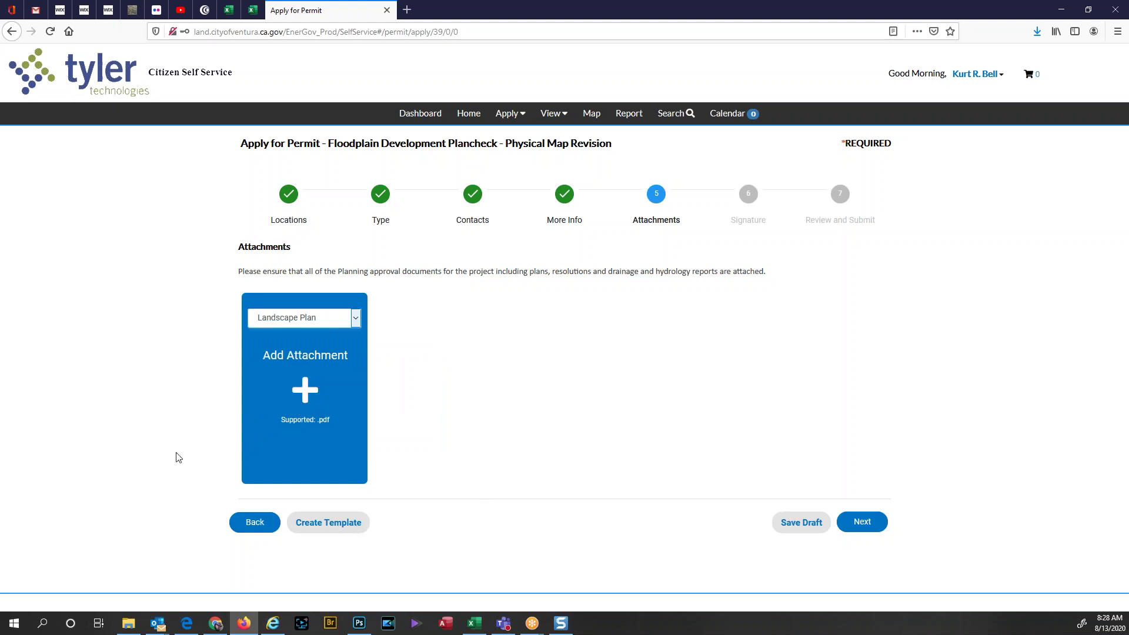
{"action": "left_click", "coordinate": [303, 393]}
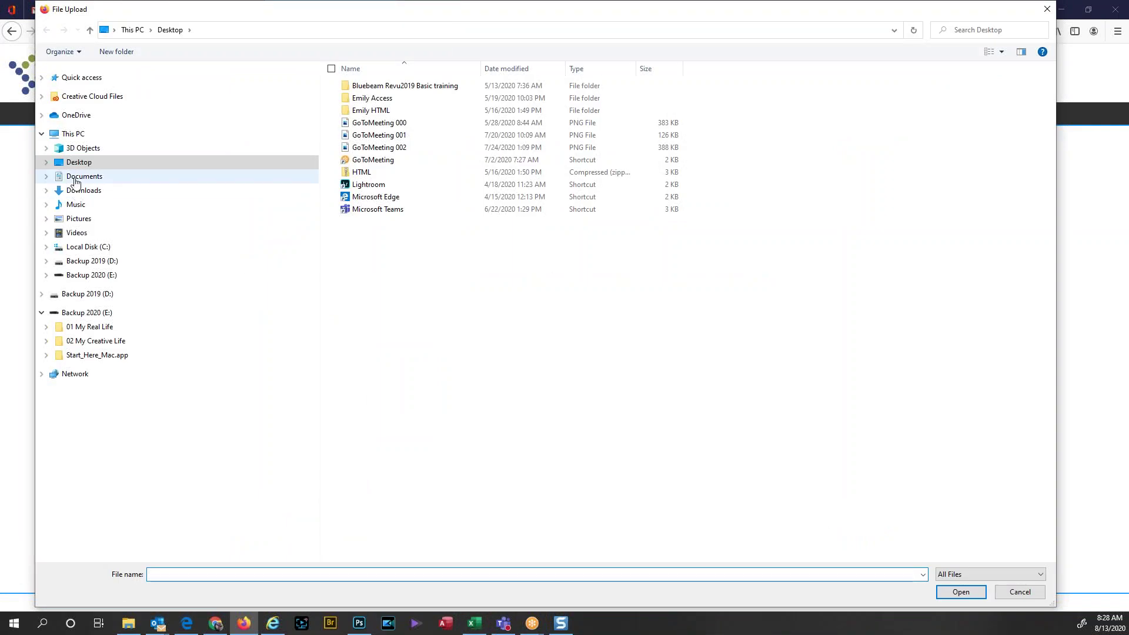
Step: Upload AssessandDefineSignoffFormDHDSIGNED.pdf from Downloads and continue to the Signature step
{"action": "left_click", "coordinate": [77, 190]}
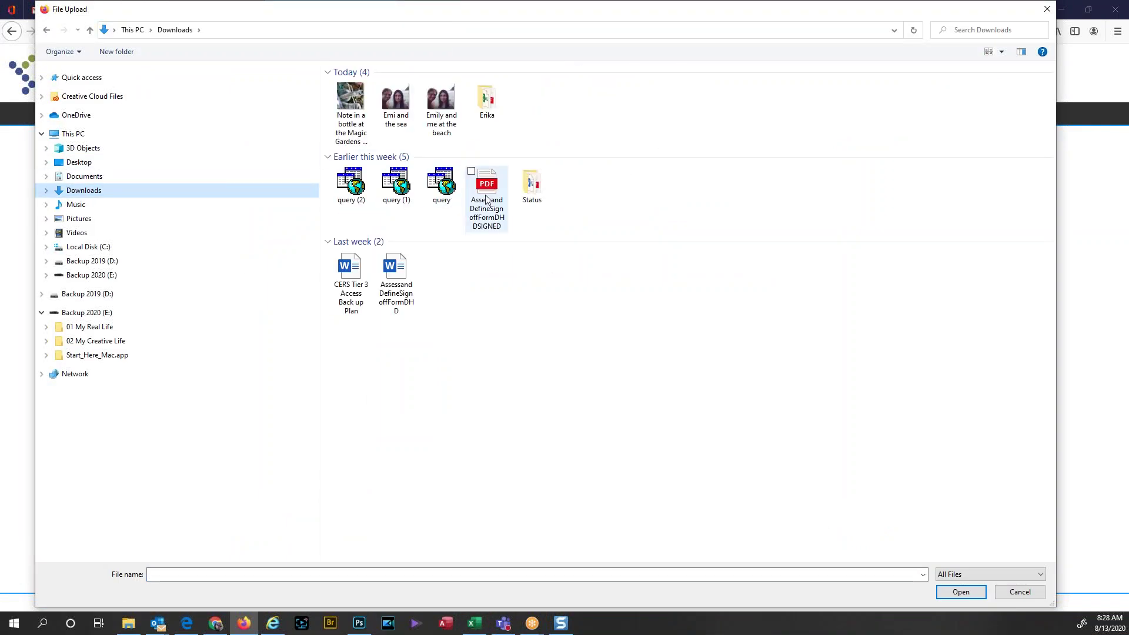
{"action": "double_click", "coordinate": [483, 194]}
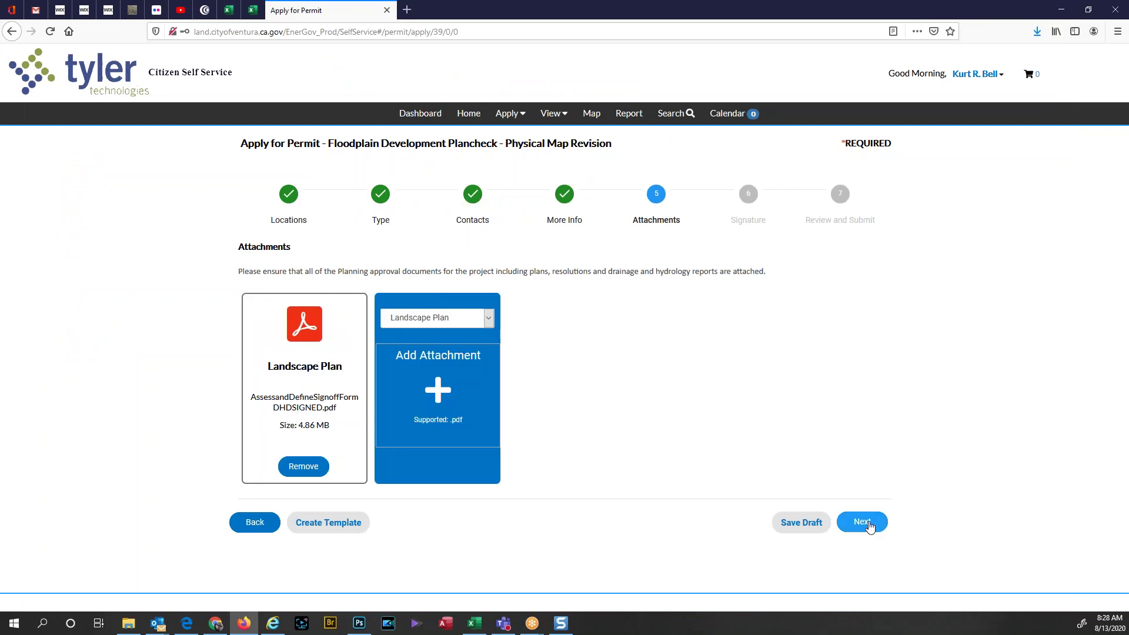
{"action": "left_click", "coordinate": [862, 522]}
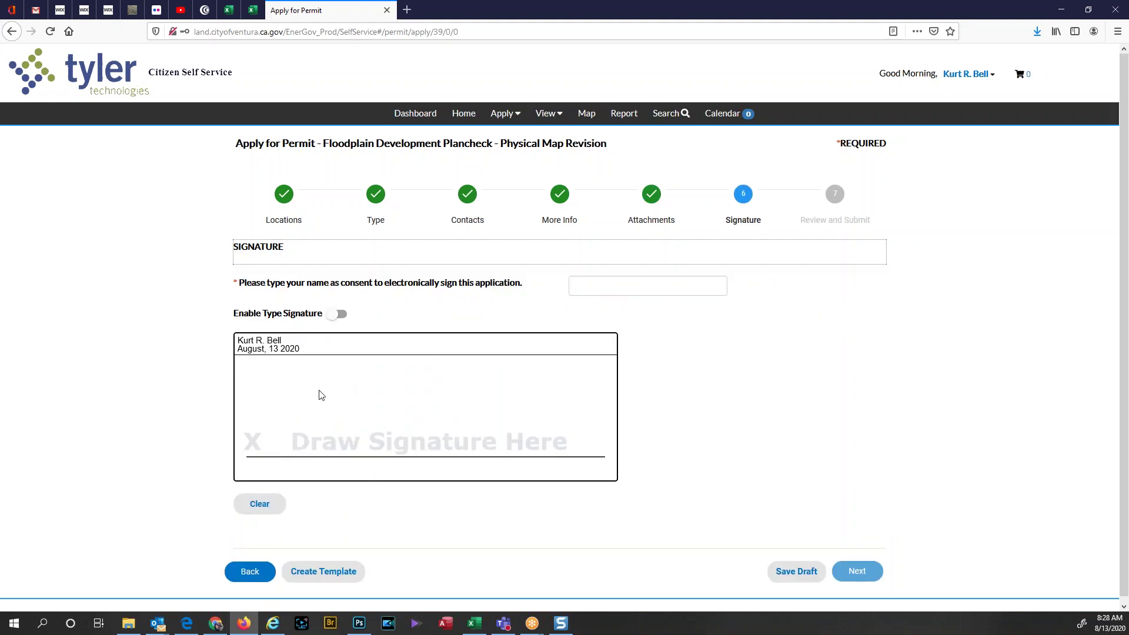
Step: Enable the typed signature and enter the applicant's name in the consent and Type Name Here fields
{"action": "left_click", "coordinate": [334, 314]}
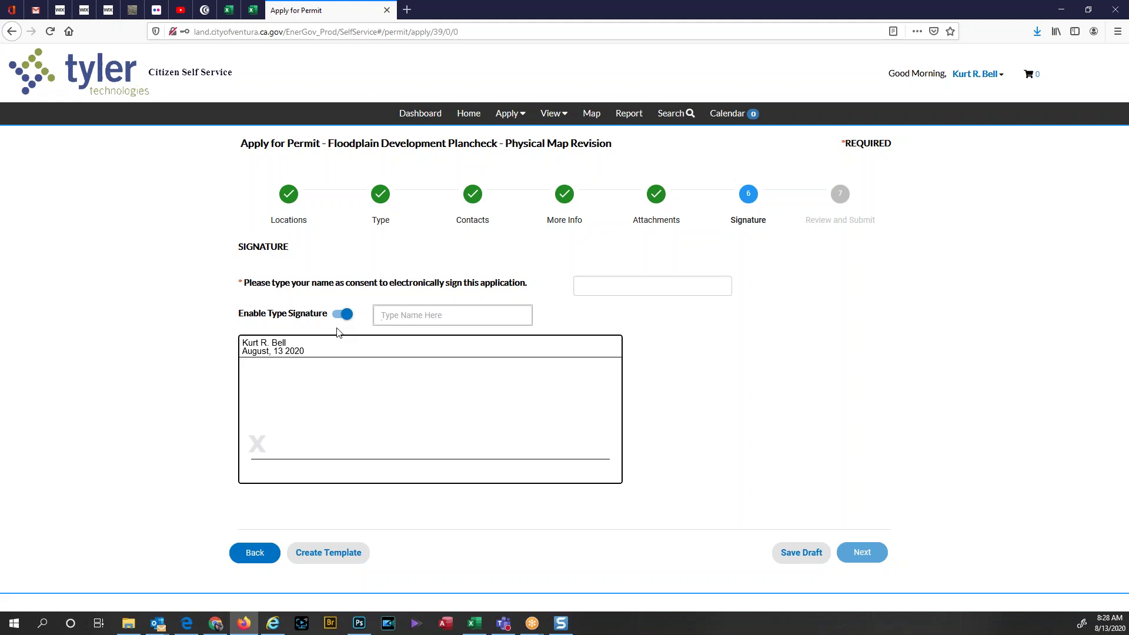
{"action": "left_click", "coordinate": [595, 281]}
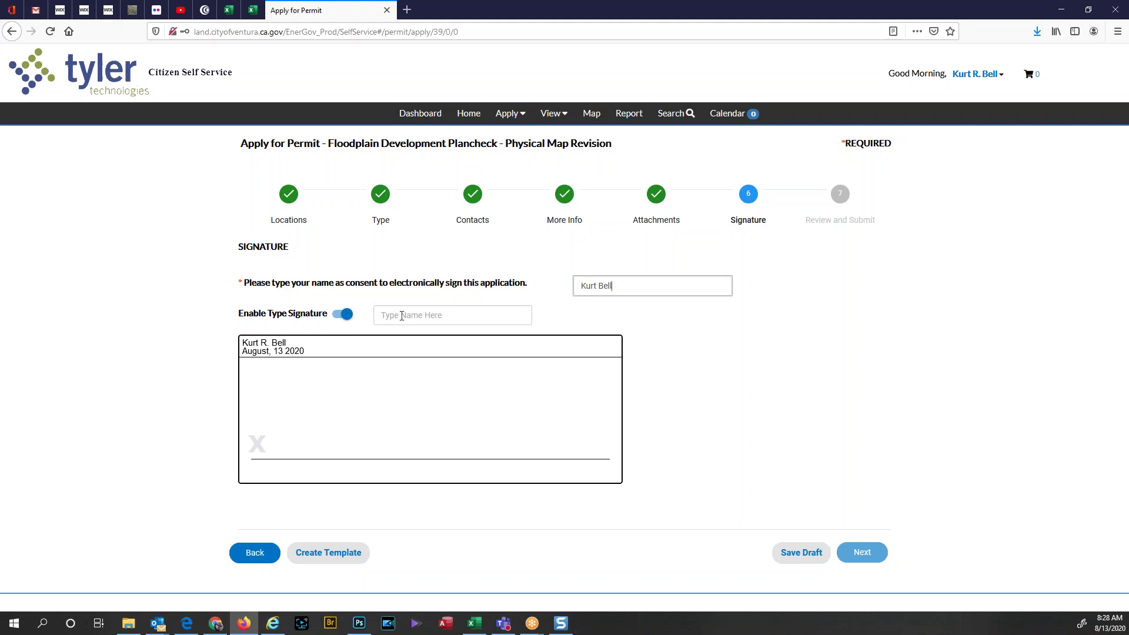
{"action": "left_click", "coordinate": [391, 315]}
{"action": "left_click", "coordinate": [429, 334]}
{"action": "left_click", "coordinate": [632, 280]}
{"action": "left_click", "coordinate": [421, 315]}
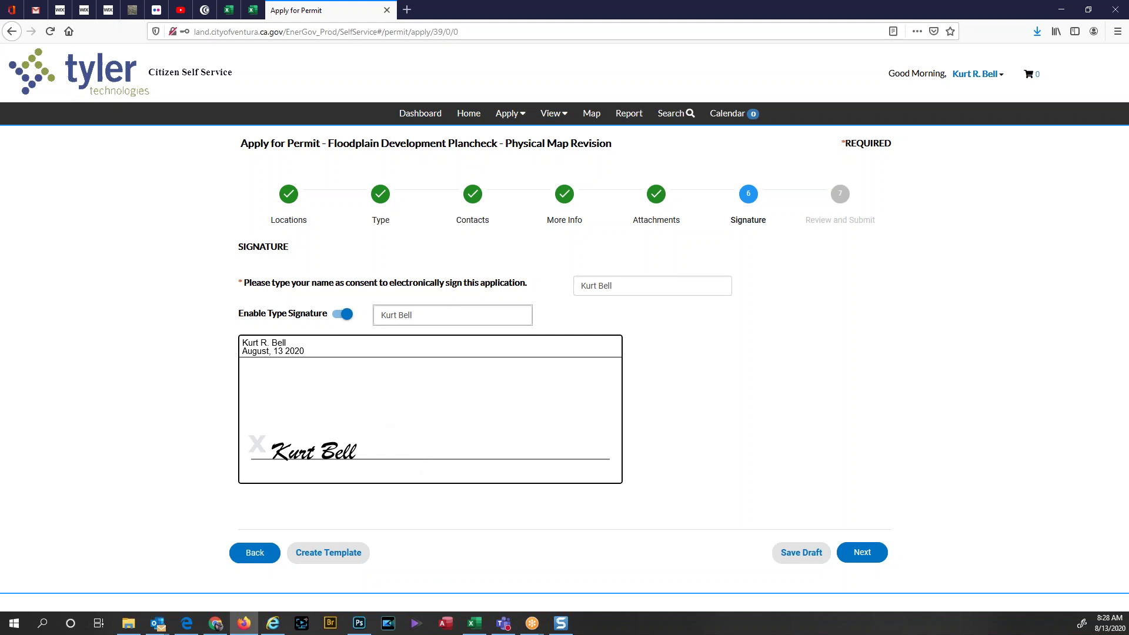
Step: Turn off typed signature, then draw, clear and redraw a hand signature in the box
{"action": "left_click", "coordinate": [345, 315]}
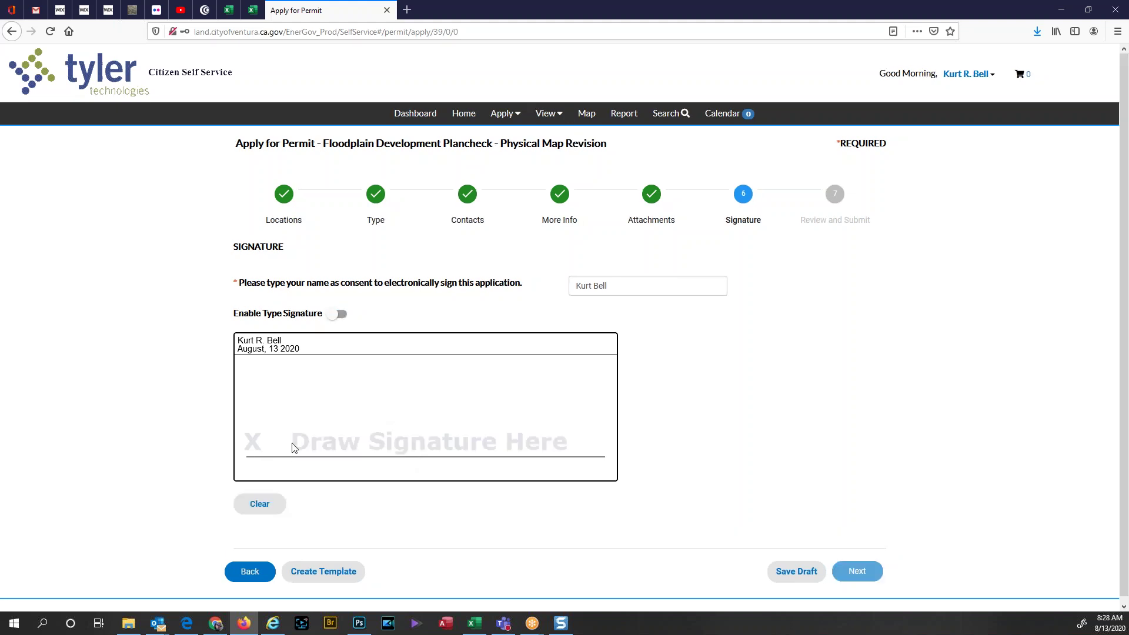
{"action": "mouse_move", "coordinate": [291, 442]}
{"action": "left_mouse_down"}
{"action": "mouse_move", "coordinate": [415, 408]}
{"action": "mouse_move", "coordinate": [365, 457]}
{"action": "mouse_move", "coordinate": [456, 436]}
{"action": "mouse_move", "coordinate": [494, 441]}
{"action": "mouse_move", "coordinate": [523, 402]}
{"action": "mouse_move", "coordinate": [581, 381]}
{"action": "left_mouse_up"}
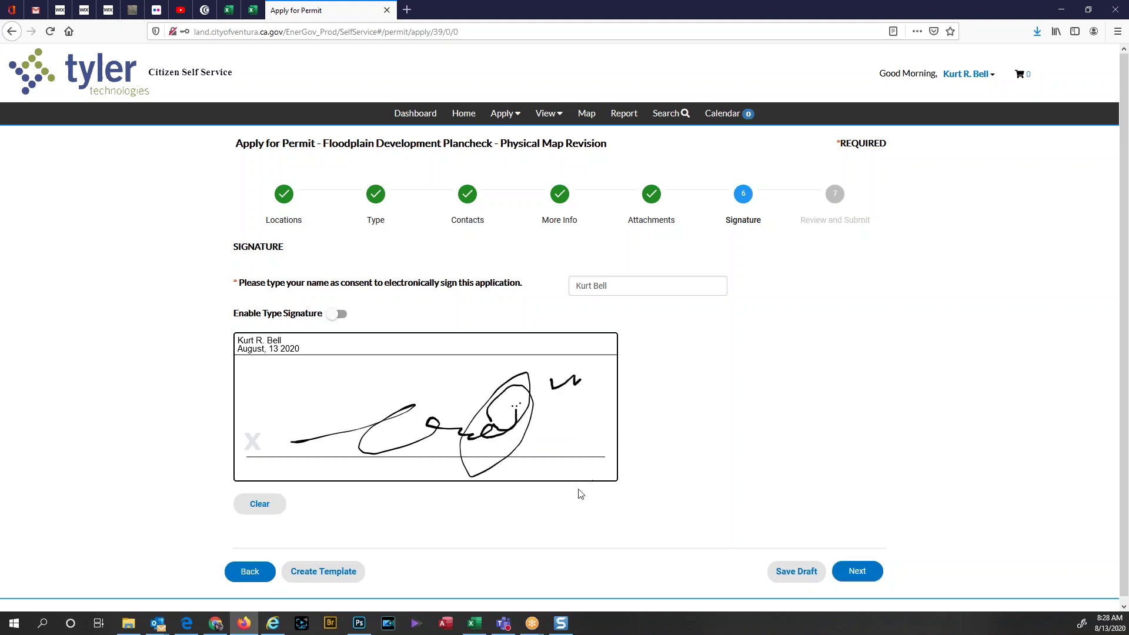
{"action": "left_click", "coordinate": [274, 504]}
{"action": "mouse_move", "coordinate": [284, 421]}
{"action": "left_mouse_down"}
{"action": "mouse_move", "coordinate": [386, 429]}
{"action": "mouse_move", "coordinate": [502, 404]}
{"action": "mouse_move", "coordinate": [500, 479]}
{"action": "mouse_move", "coordinate": [538, 405]}
{"action": "left_mouse_up"}
{"action": "left_click_drag", "start_coordinate": [492, 438], "coordinate": [528, 432]}
{"action": "left_click", "coordinate": [531, 417]}
{"action": "left_click", "coordinate": [541, 409]}
{"action": "left_click", "coordinate": [582, 385]}
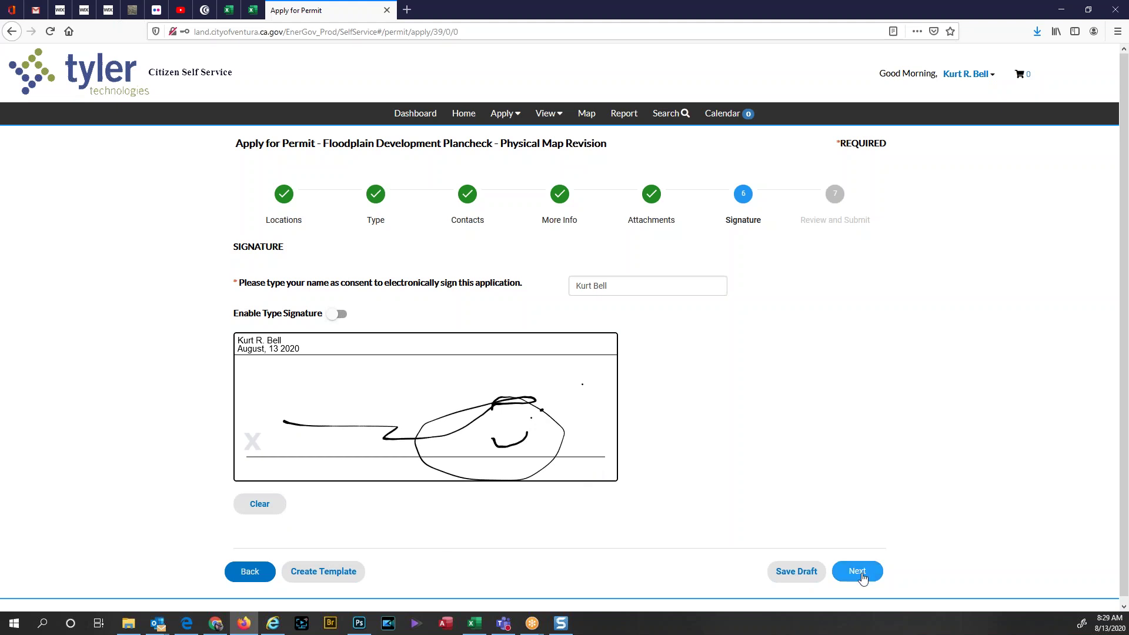
Step: Go to Review and Submit, scroll through the summary and submit the application
{"action": "left_click", "coordinate": [862, 577]}
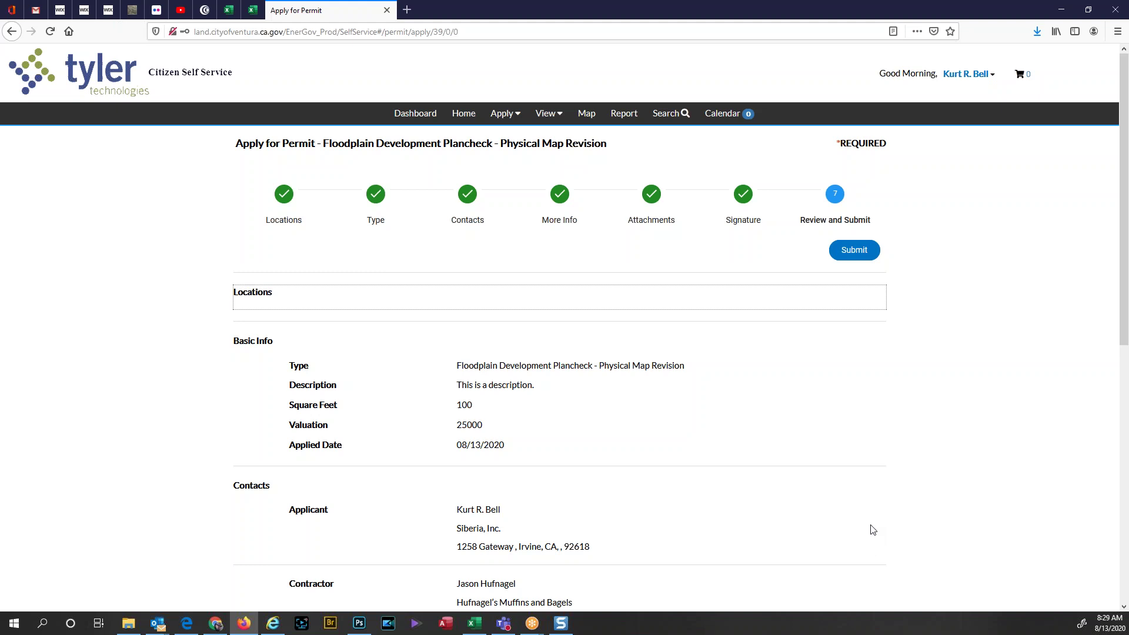
{"action": "scroll", "coordinate": [872, 533], "scroll_direction": "down", "scroll_amount": 1}
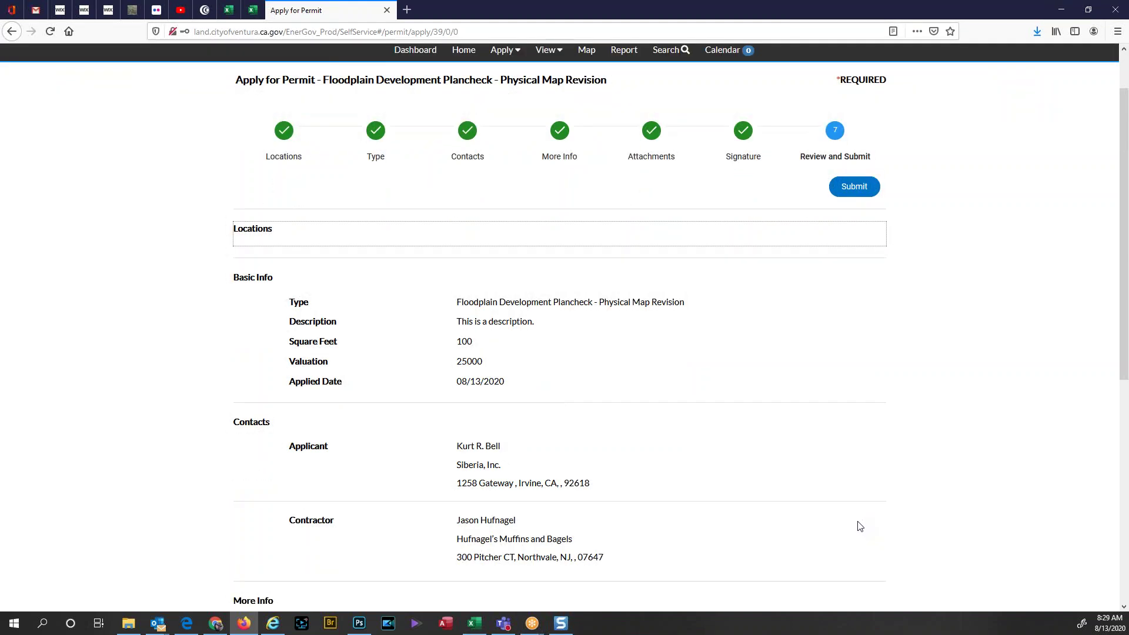
{"action": "scroll", "coordinate": [858, 527], "scroll_direction": "down", "scroll_amount": 1}
{"action": "scroll", "coordinate": [862, 506], "scroll_direction": "down", "scroll_amount": 1}
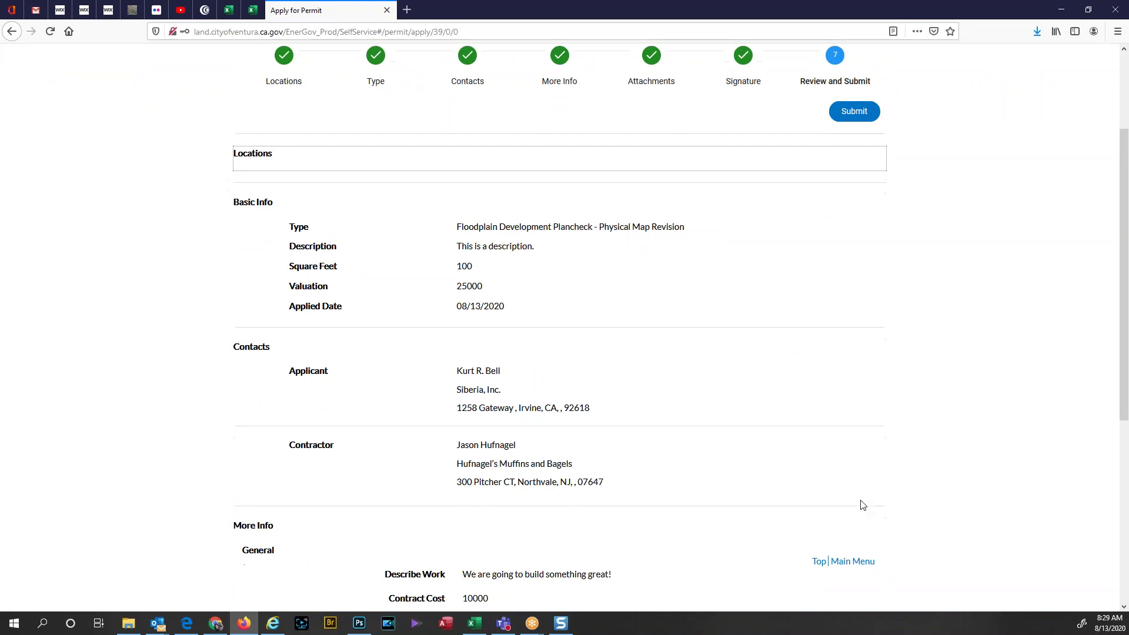
{"action": "scroll", "coordinate": [862, 504], "scroll_direction": "down", "scroll_amount": 4}
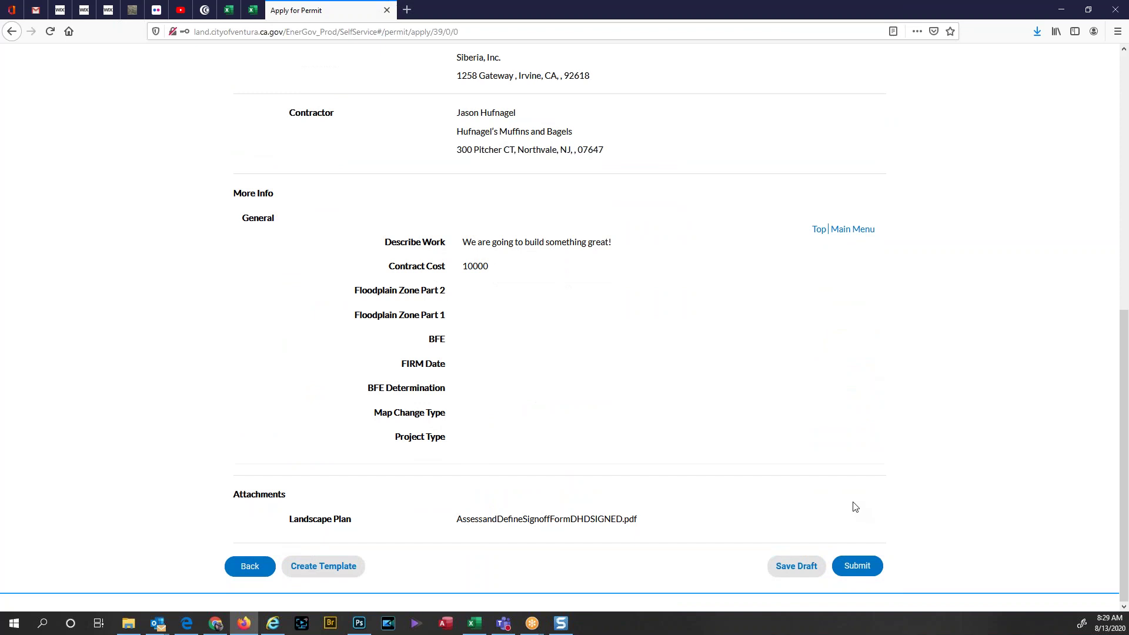
{"action": "left_click", "coordinate": [863, 573]}
Step: Submit the permit and wait for the 'Your permit was successfully created!' page
{"action": "left_click", "coordinate": [863, 570]}
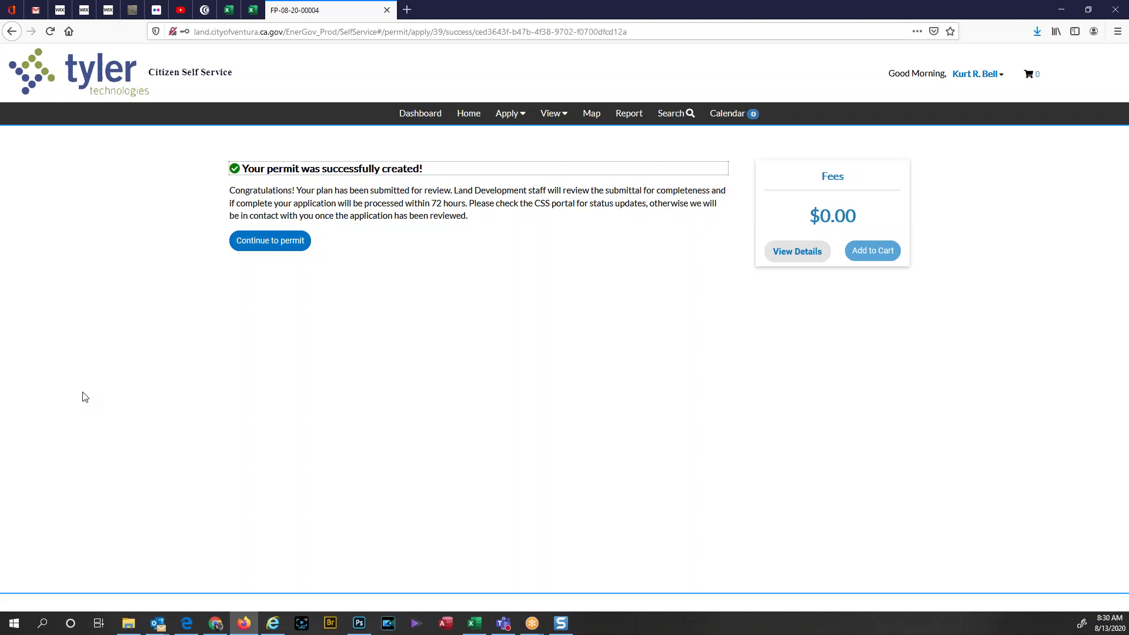
Step: Open permit FP-08-20-00004's Summary page, look it over, then minimize Firefox
{"action": "left_click", "coordinate": [262, 247]}
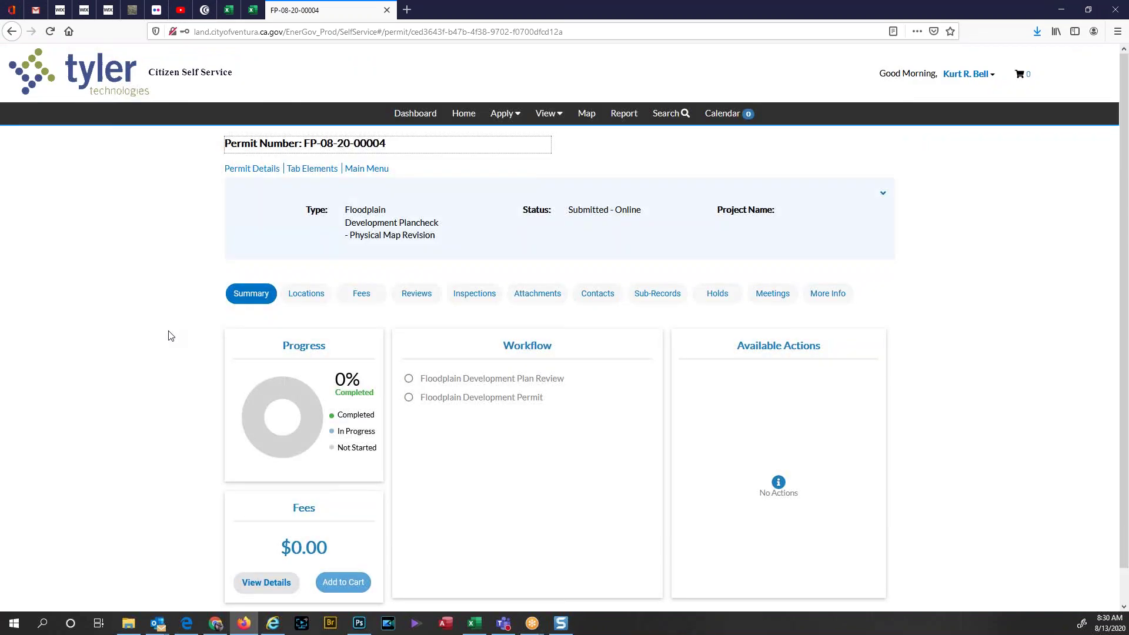
{"action": "scroll", "coordinate": [168, 354], "scroll_direction": "down", "scroll_amount": 1}
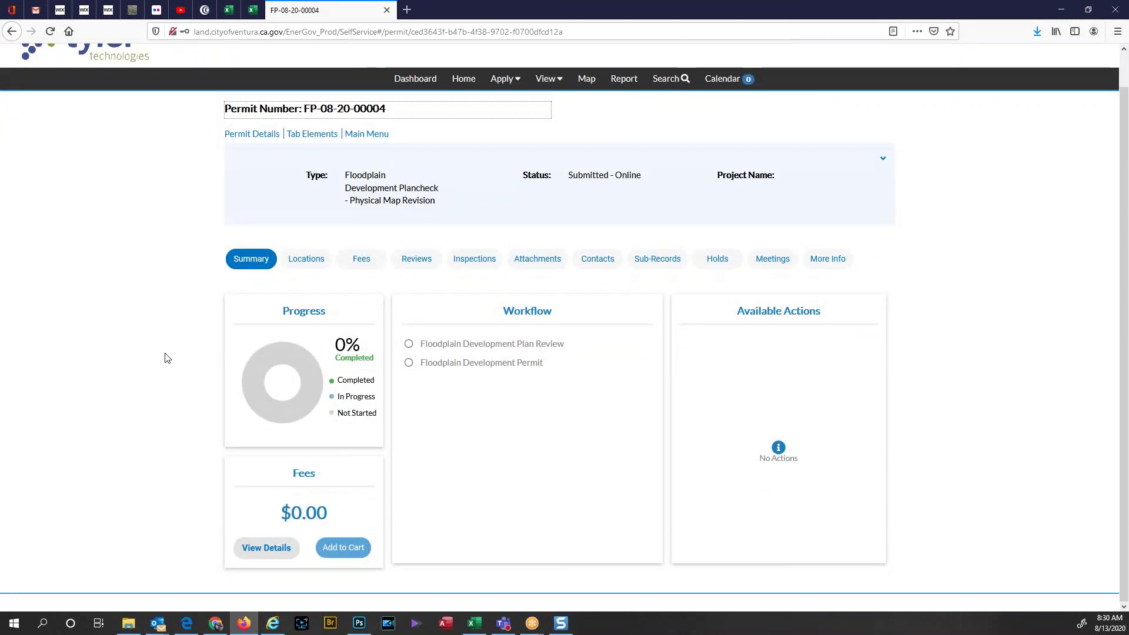
{"action": "scroll", "coordinate": [166, 355], "scroll_direction": "up", "scroll_amount": 1}
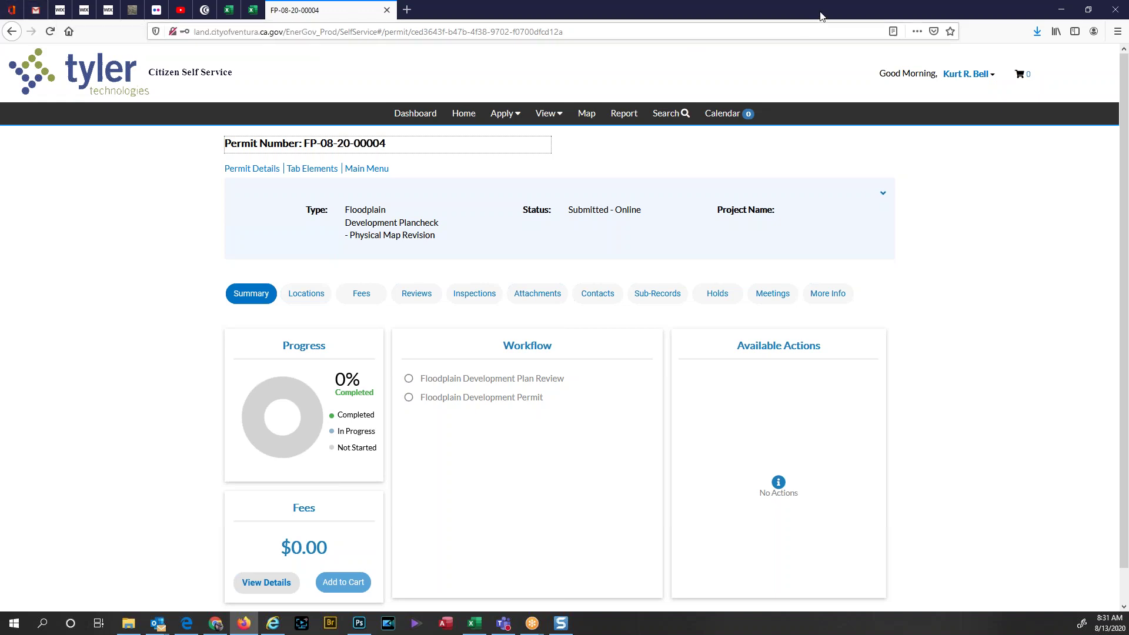
{"action": "left_click", "coordinate": [1061, 9]}
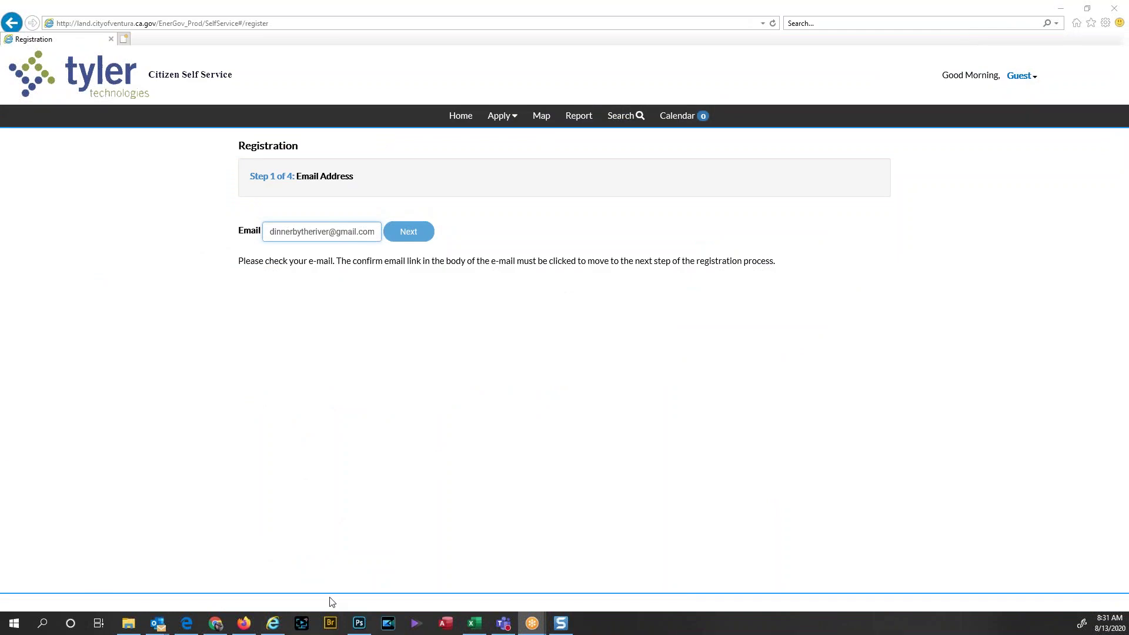
Step: Restore and re-minimize the permit browser, then Alt+Tab to the EnerGov 9 permit window
{"action": "left_click", "coordinate": [243, 624]}
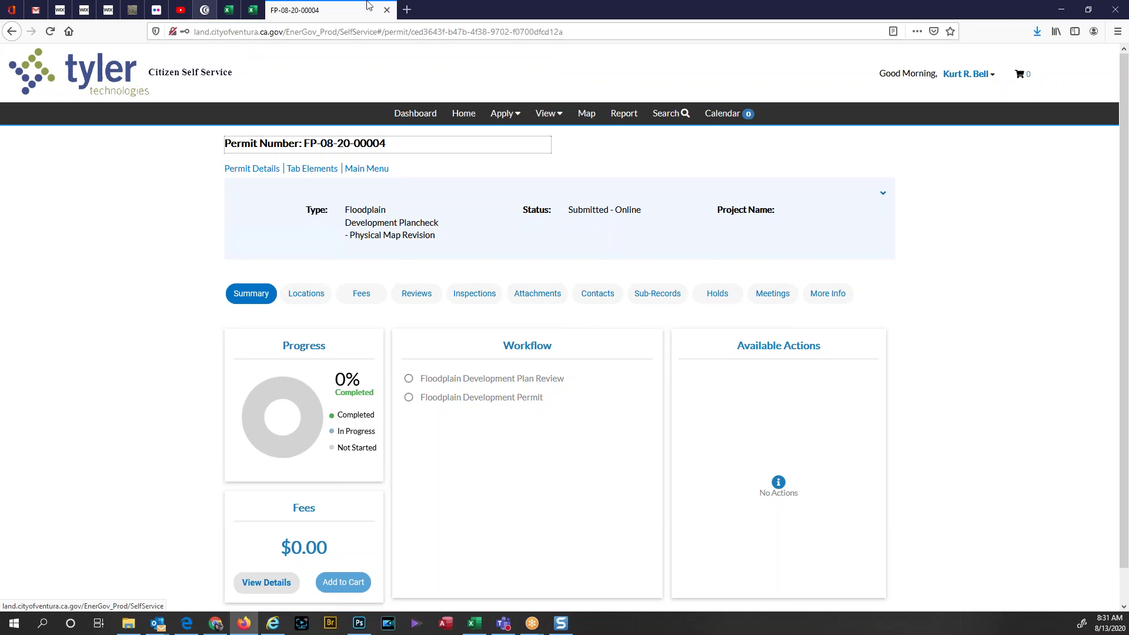
{"action": "left_click", "coordinate": [1061, 13]}
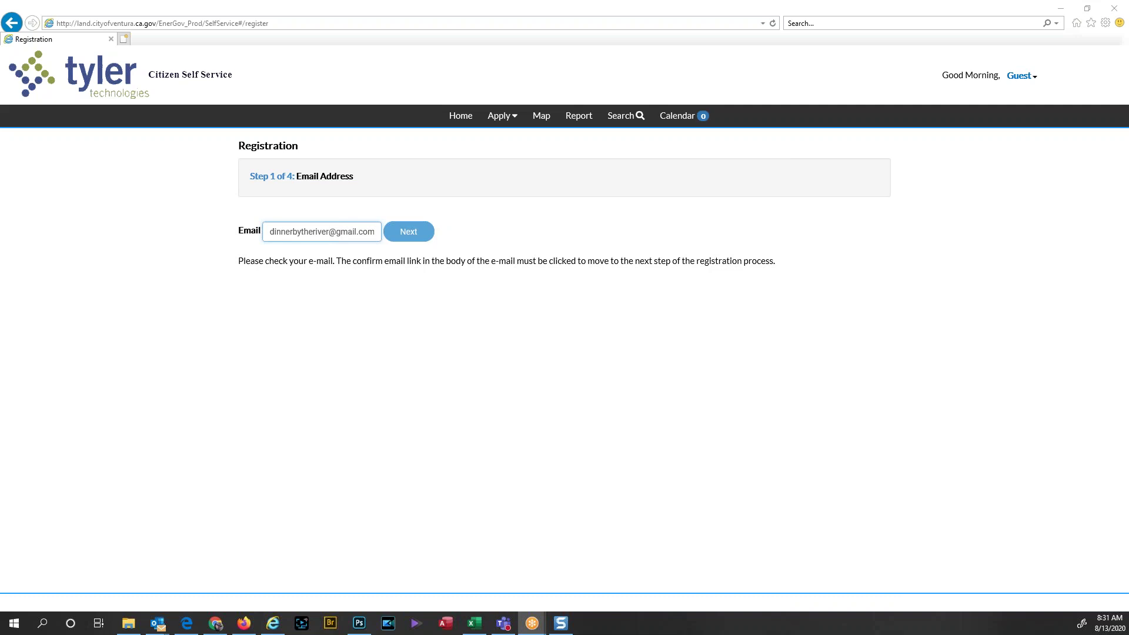
{"action": "key", "text": "alt+Tab"}
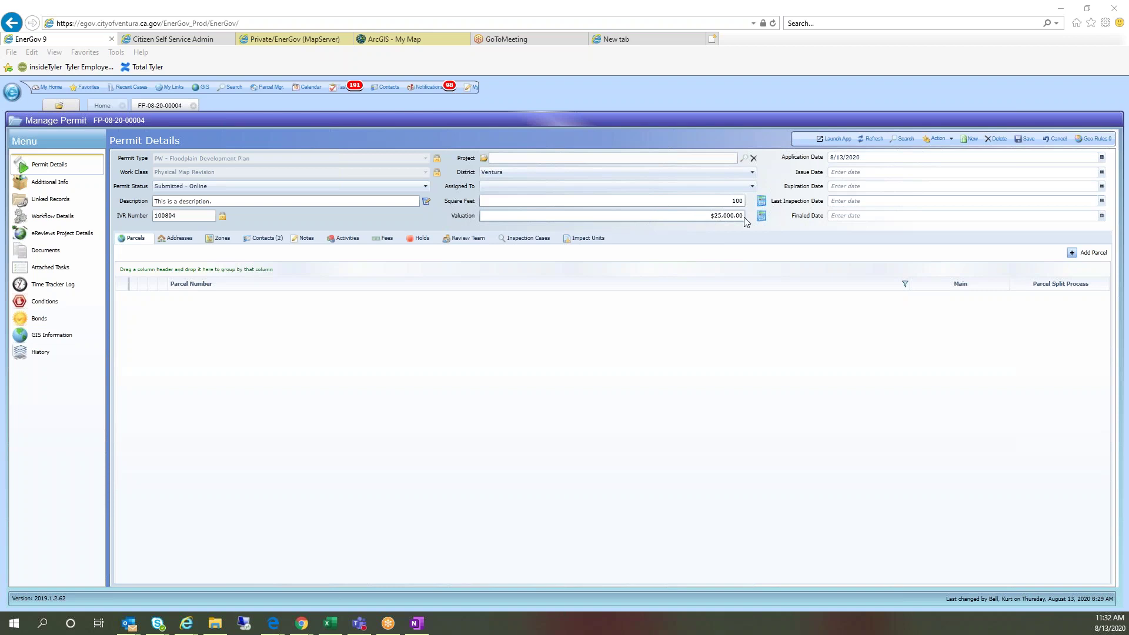
Step: Replace the Additional Info Describe Work text with 'No your not!!!' and save it
{"action": "left_click", "coordinate": [265, 238]}
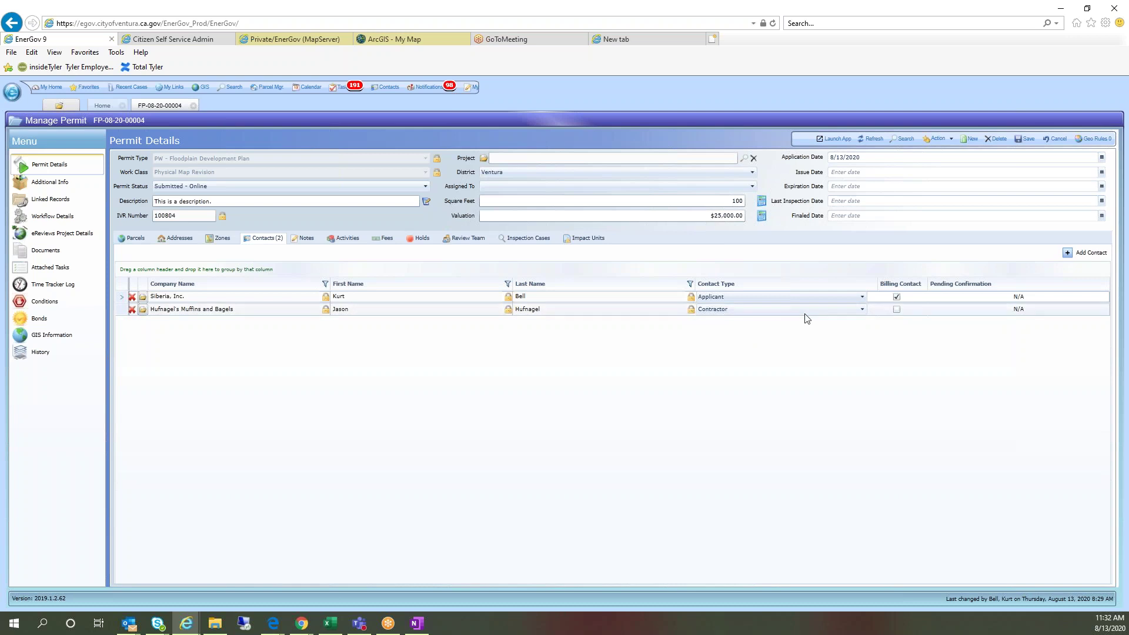
{"action": "left_click", "coordinate": [62, 185]}
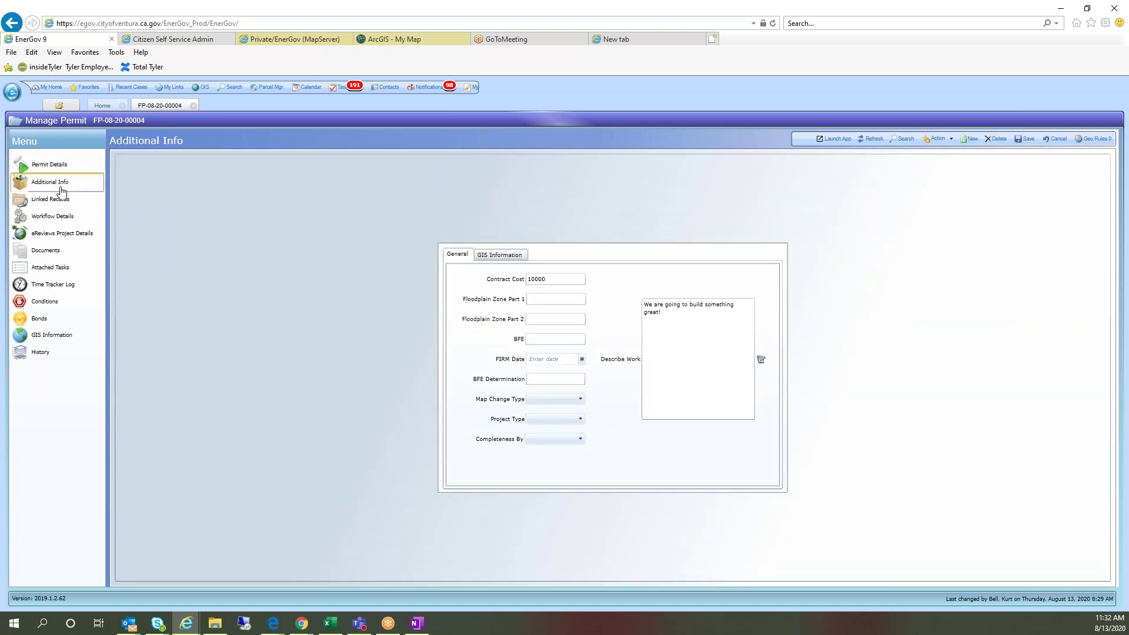
{"action": "left_click", "coordinate": [676, 311]}
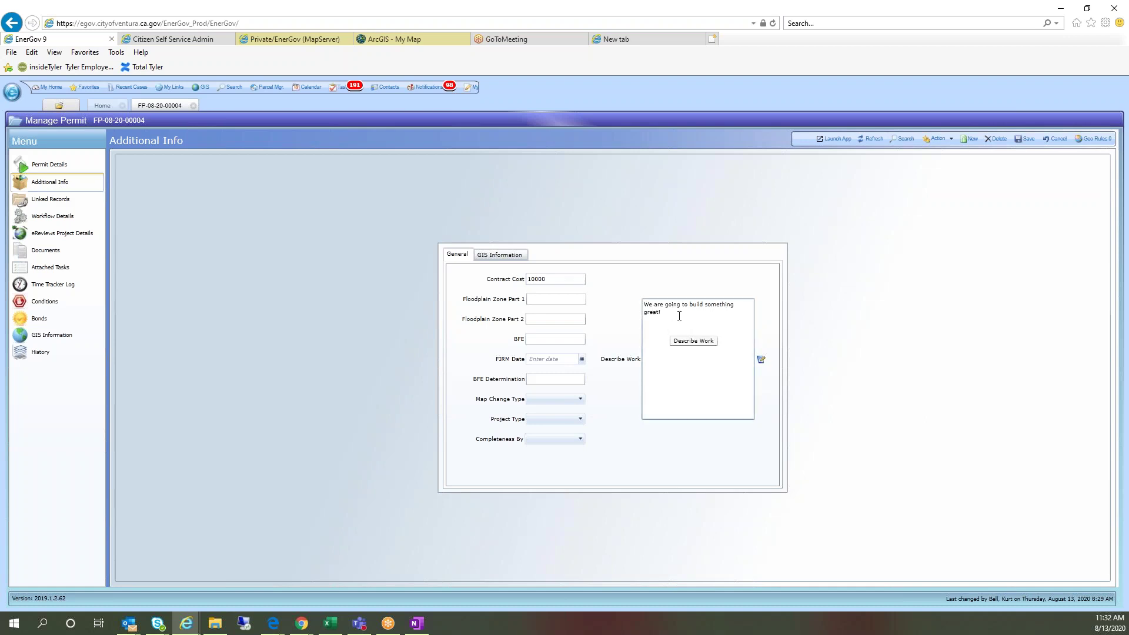
{"action": "key", "text": "ctrl+a"}
{"action": "key", "text": "Delete"}
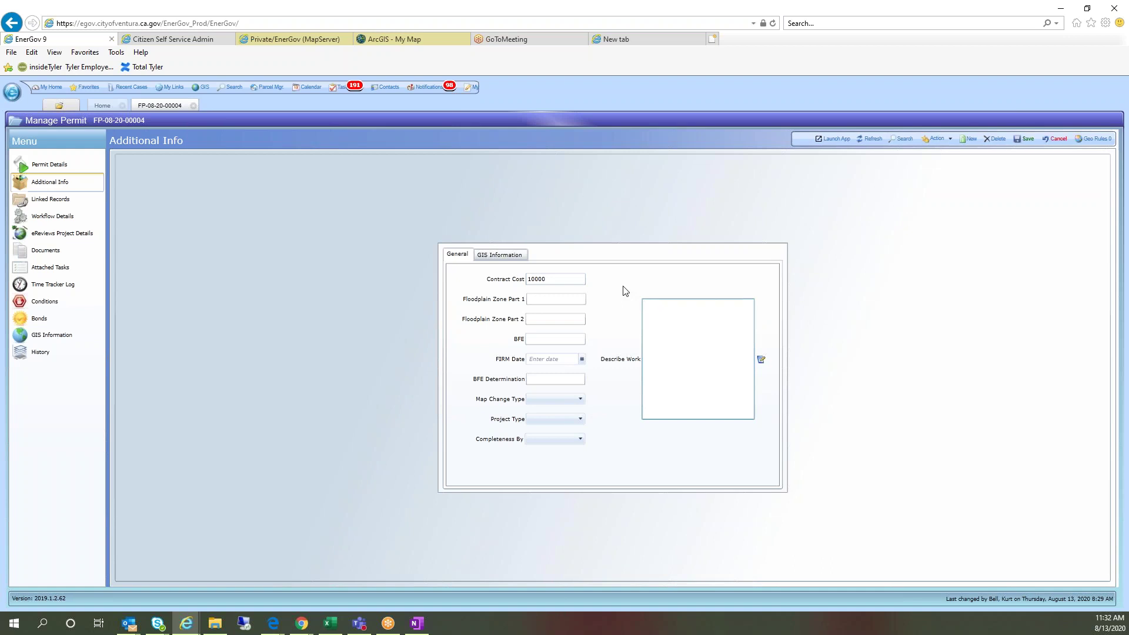
{"action": "type", "text": "No your not!!!"}
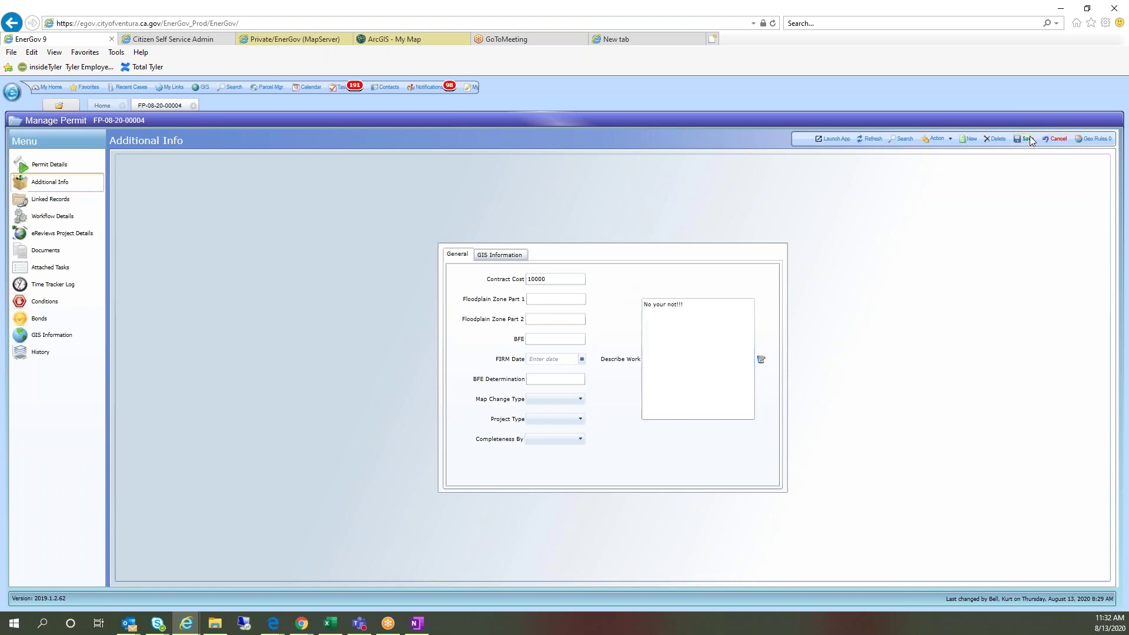
{"action": "left_click", "coordinate": [1023, 139]}
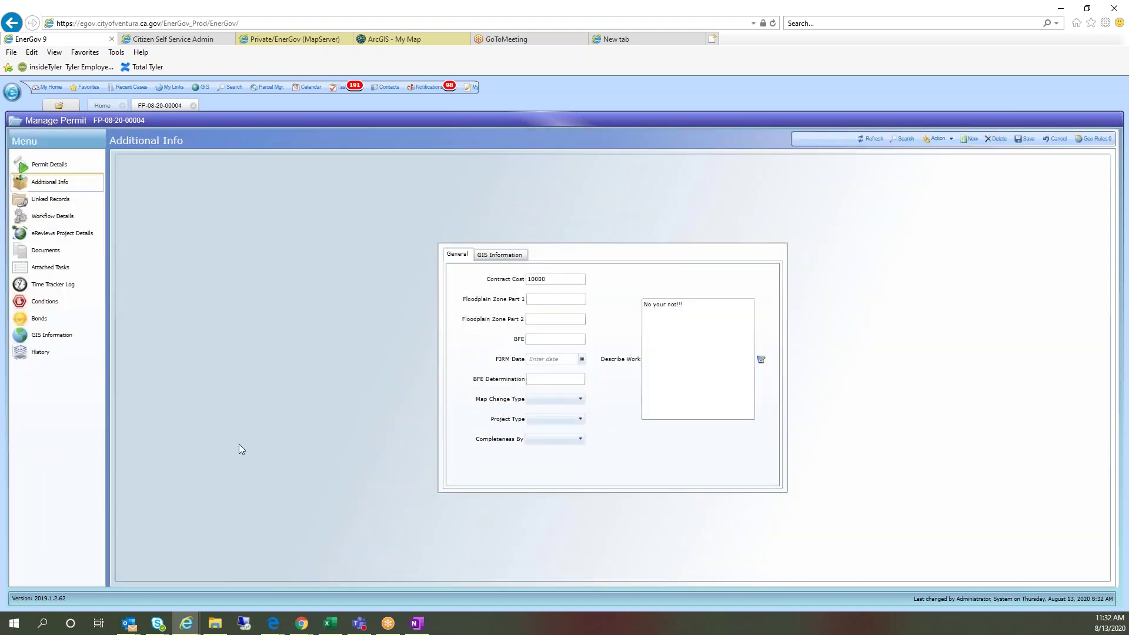
{"action": "left_click", "coordinate": [62, 219]}
{"action": "left_click", "coordinate": [49, 165]}
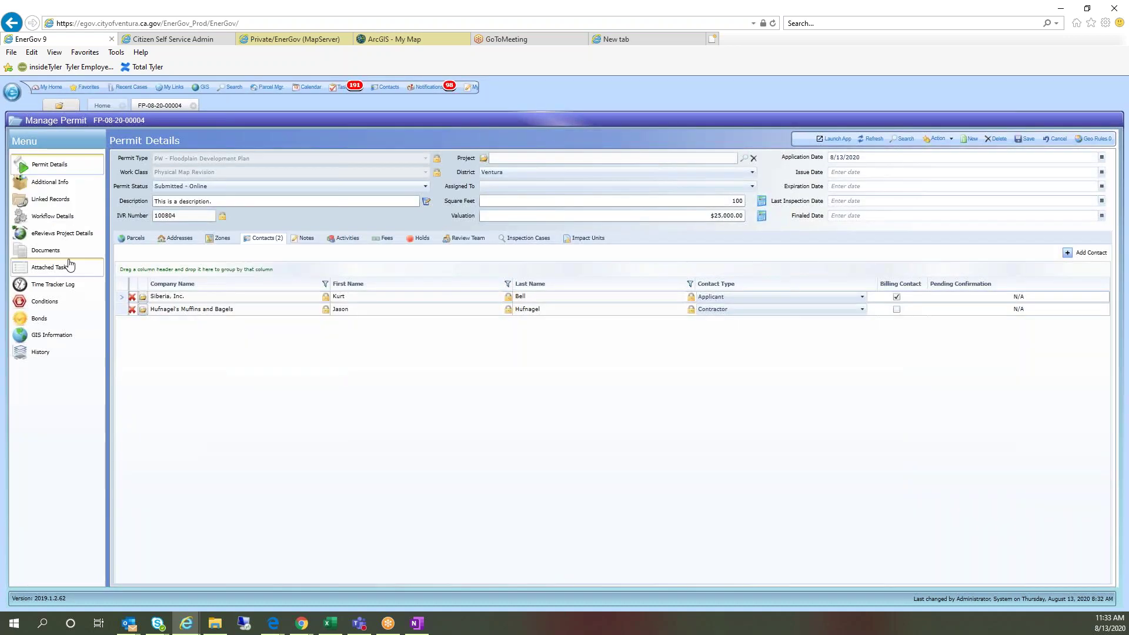
{"action": "left_click", "coordinate": [168, 238]}
{"action": "left_click", "coordinate": [200, 575]}
{"action": "type", "text": "450"}
{"action": "key", "text": "Return"}
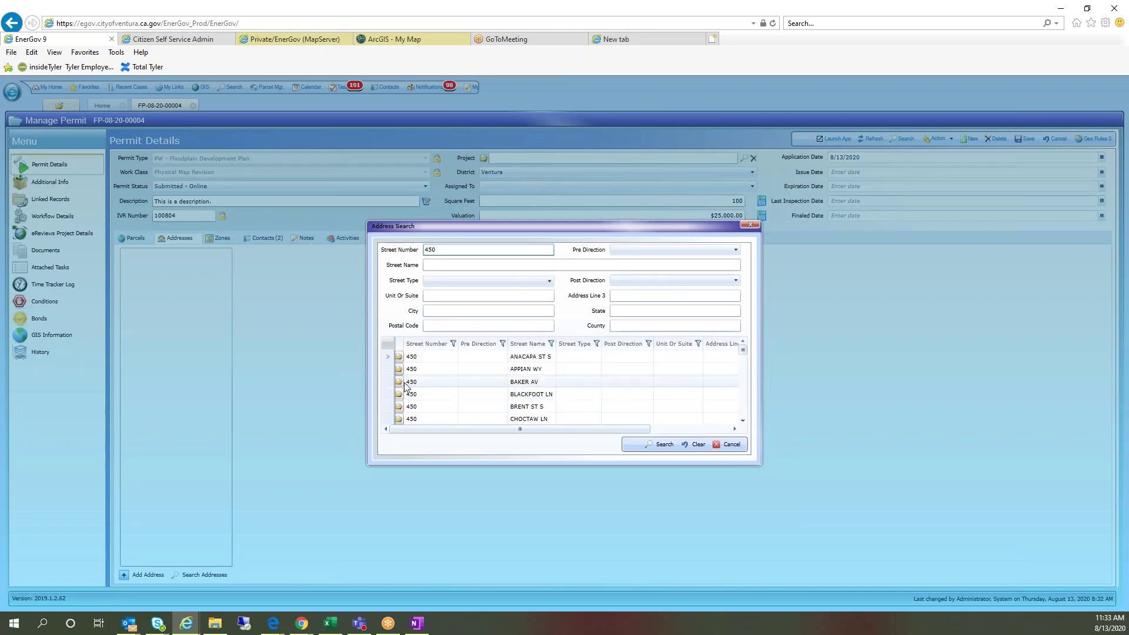
{"action": "left_click", "coordinate": [399, 382]}
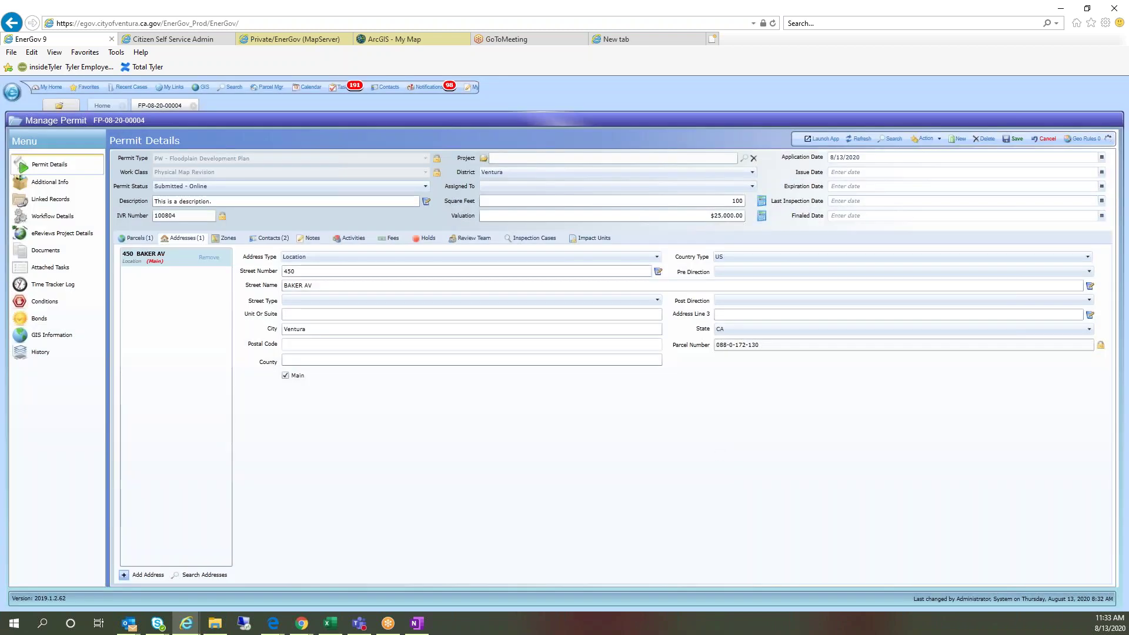
{"action": "left_click", "coordinate": [1023, 140]}
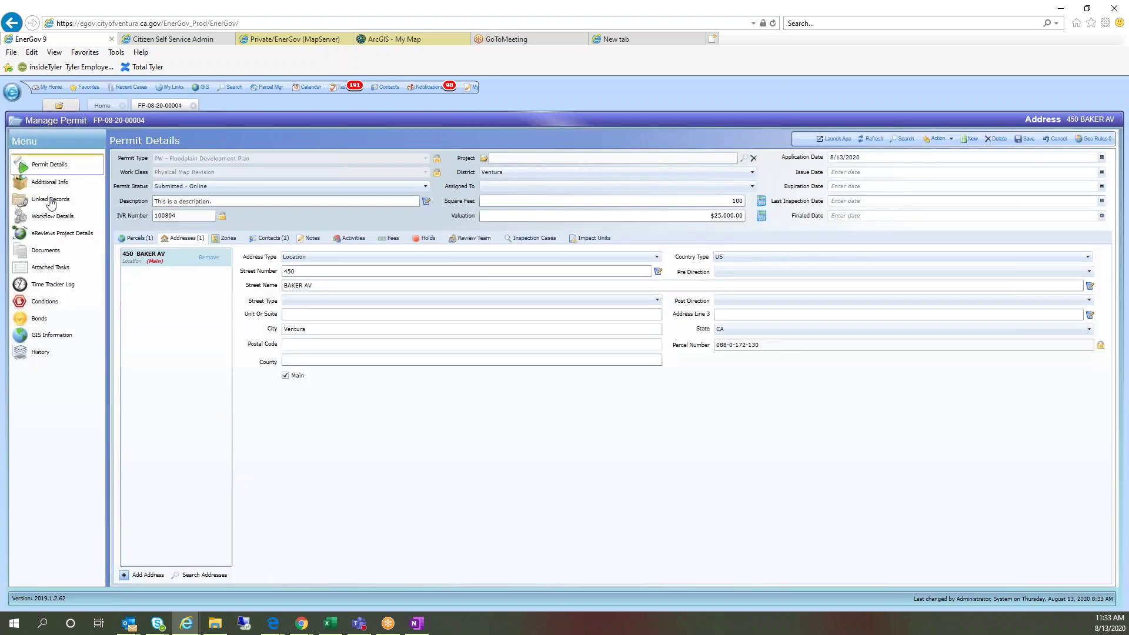
Step: Look through the permit's Parcels, Addresses, Contacts and Fees tabs
{"action": "left_click", "coordinate": [48, 215]}
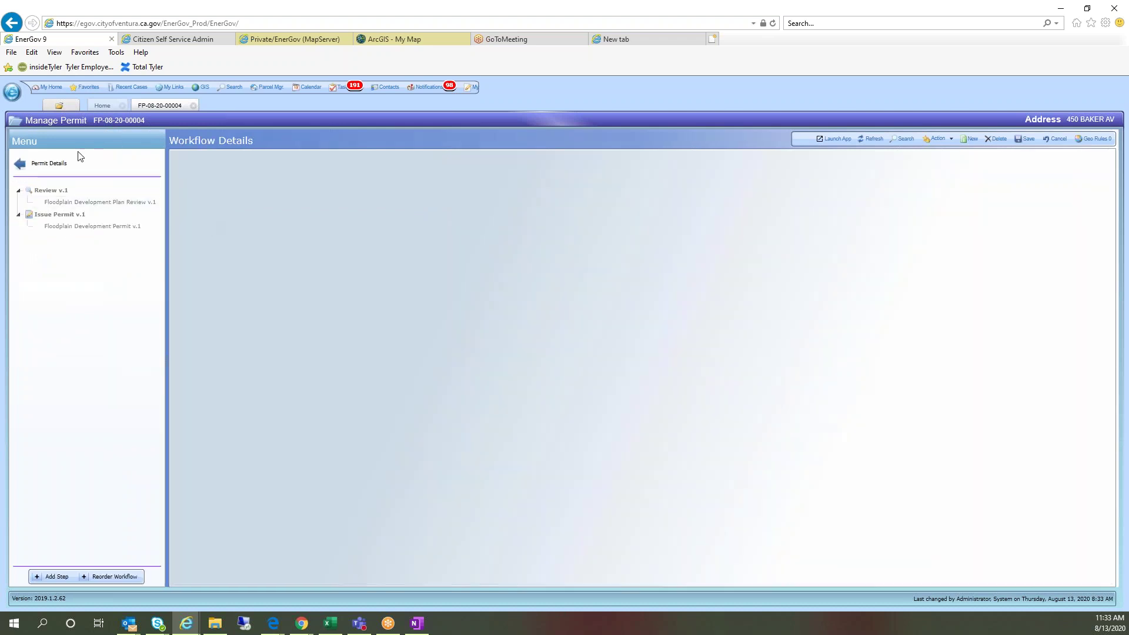
{"action": "left_click", "coordinate": [45, 160]}
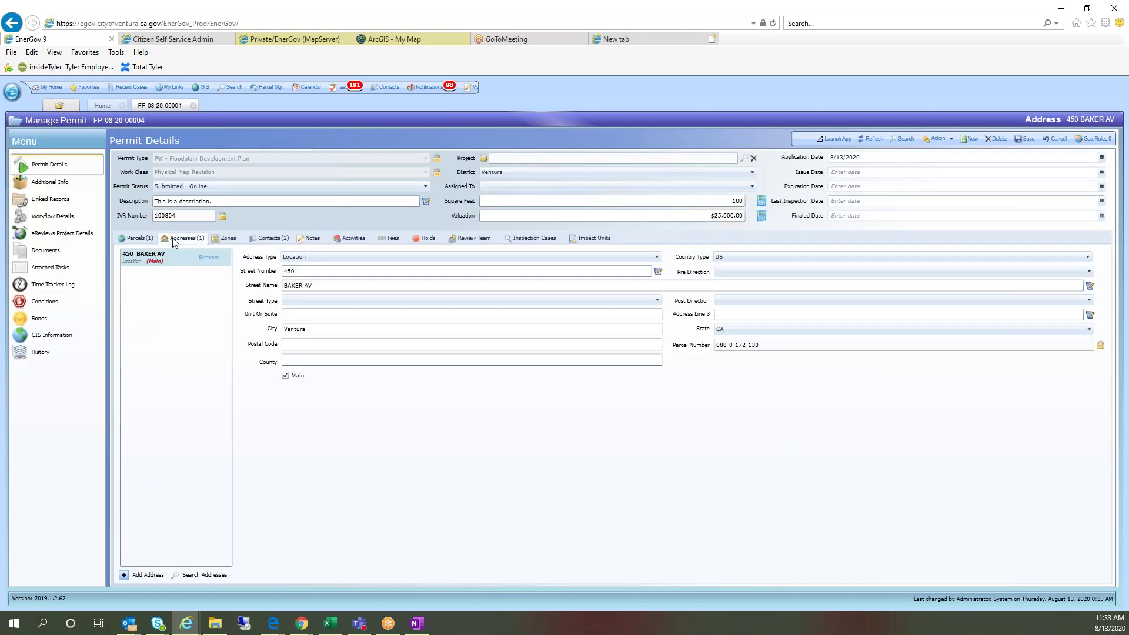
{"action": "left_click", "coordinate": [136, 239]}
{"action": "left_click", "coordinate": [183, 238]}
{"action": "left_click", "coordinate": [271, 238]}
{"action": "left_click", "coordinate": [392, 238]}
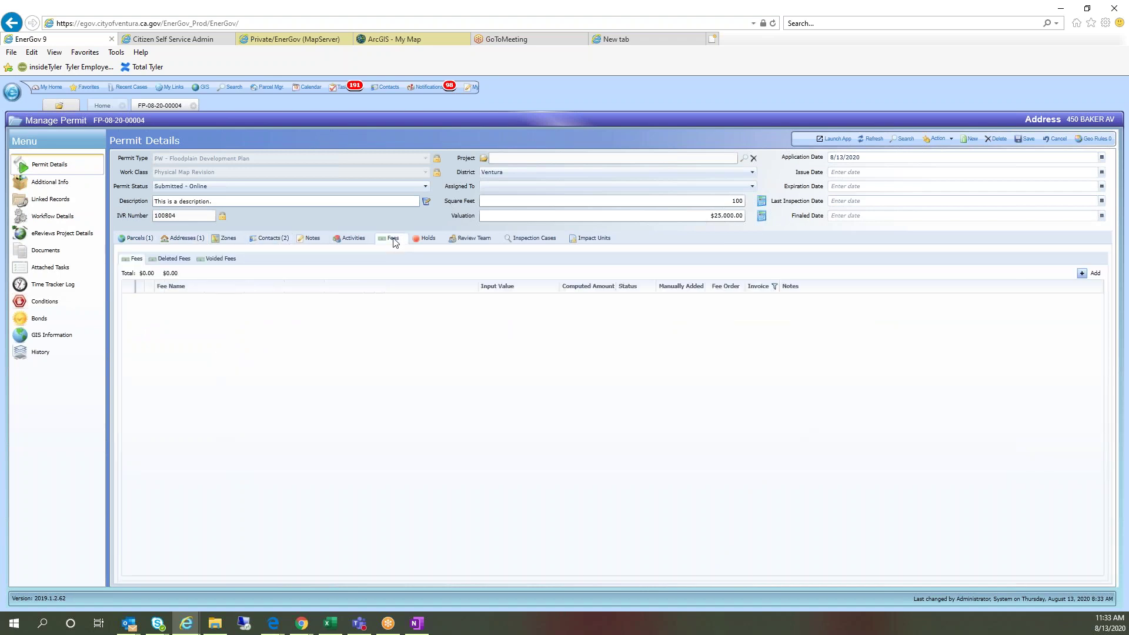
Step: Check the Contract Cost of 10000 in Additional Info, then start adding a fee from a template
{"action": "left_click", "coordinate": [30, 185]}
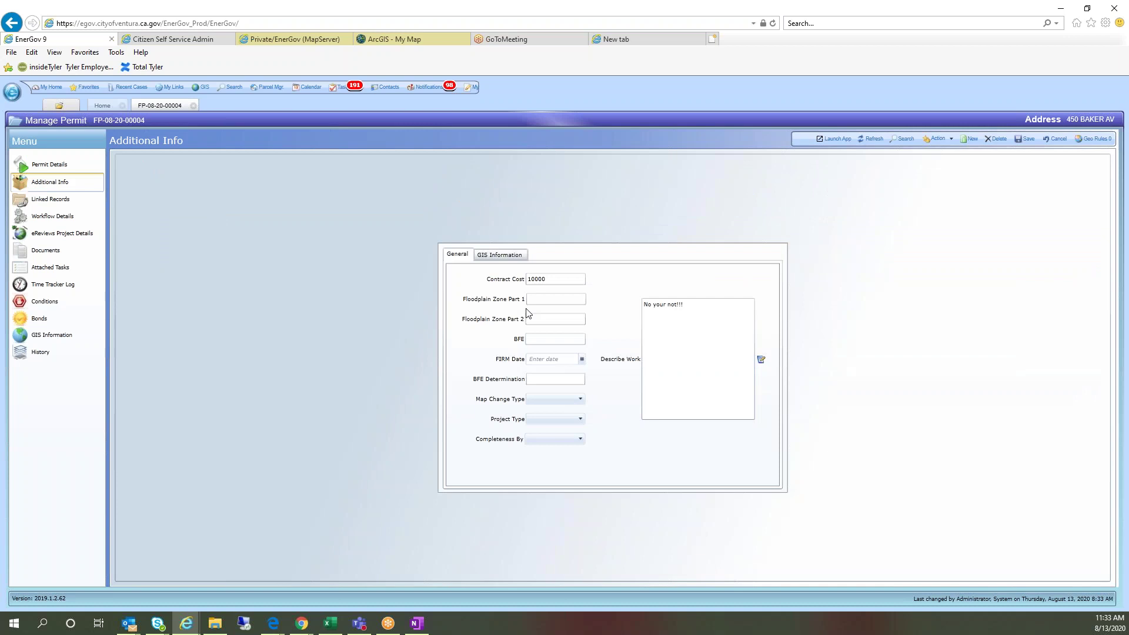
{"action": "double_click", "coordinate": [559, 278]}
{"action": "left_click", "coordinate": [33, 159]}
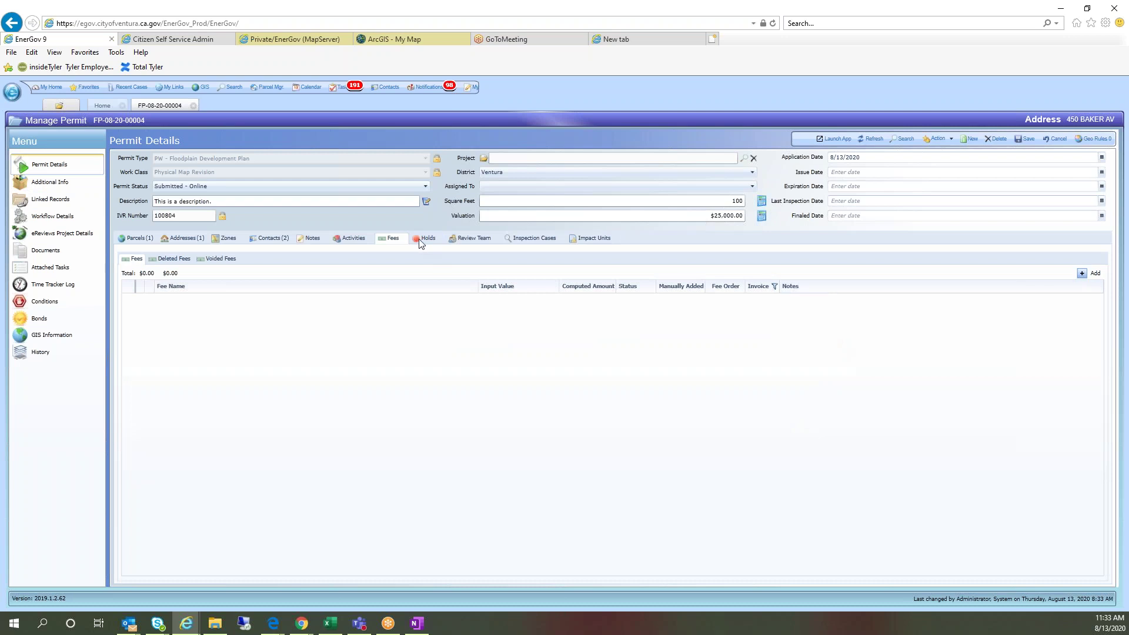
{"action": "left_click", "coordinate": [1081, 276]}
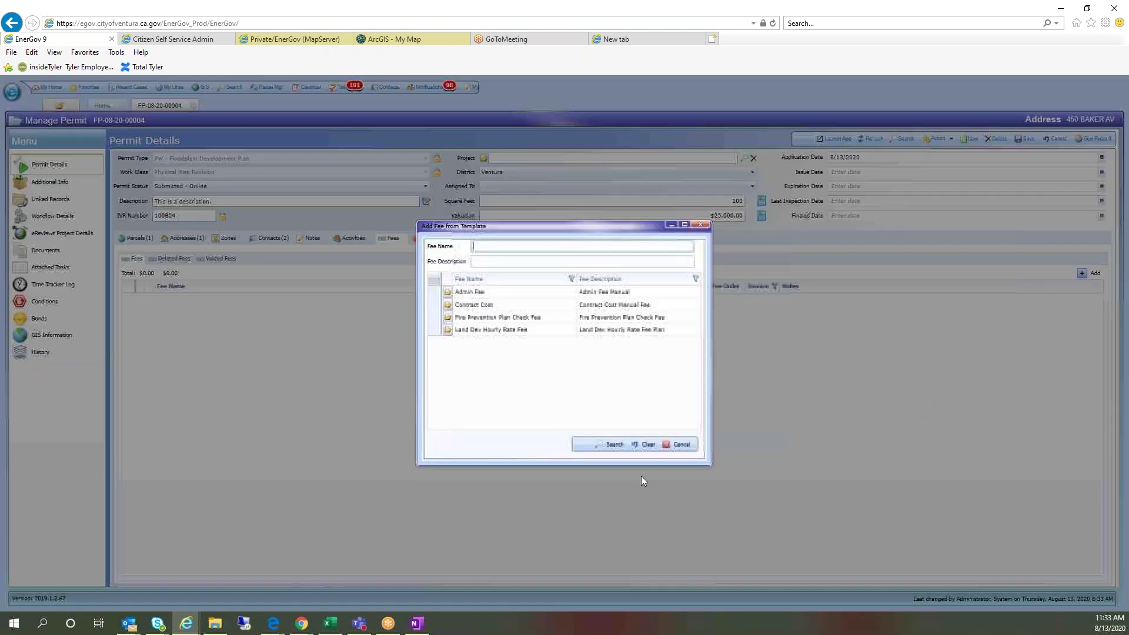
Step: Add a Contract Cost fee with value 45000, save it, and build the invoice
{"action": "left_click", "coordinate": [448, 305]}
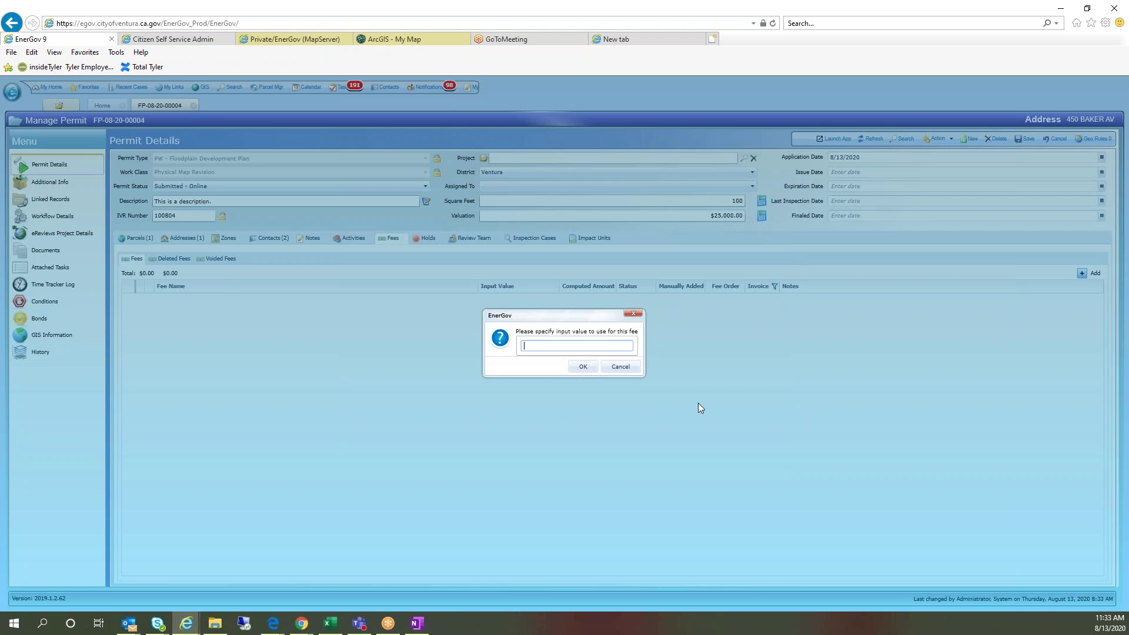
{"action": "type", "text": "45000"}
{"action": "left_click", "coordinate": [583, 366]}
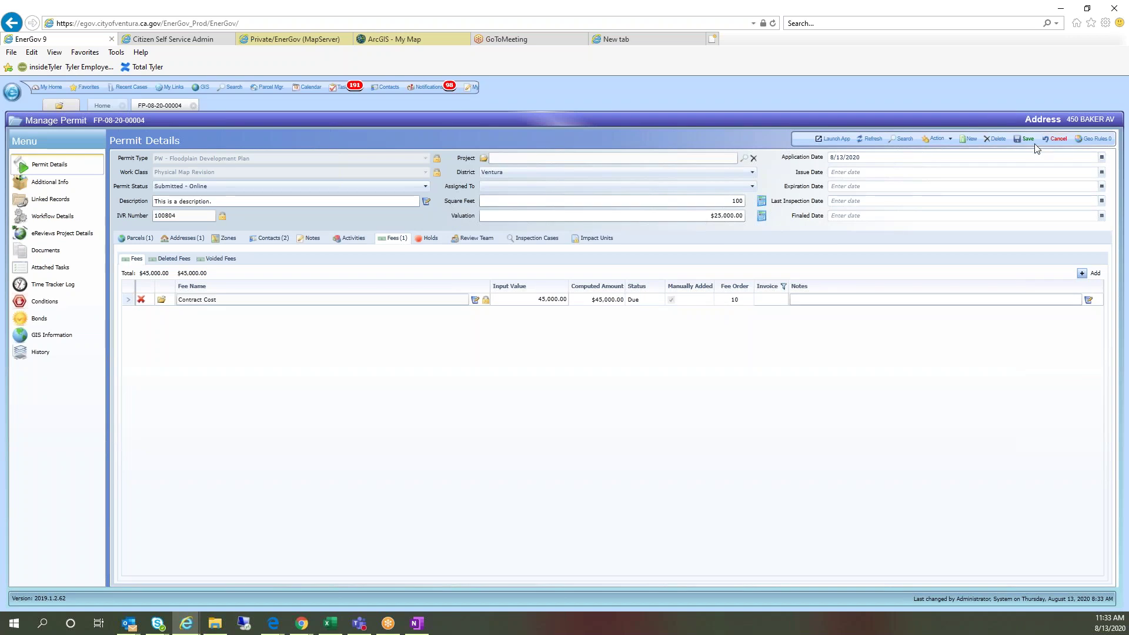
{"action": "left_click", "coordinate": [1023, 141]}
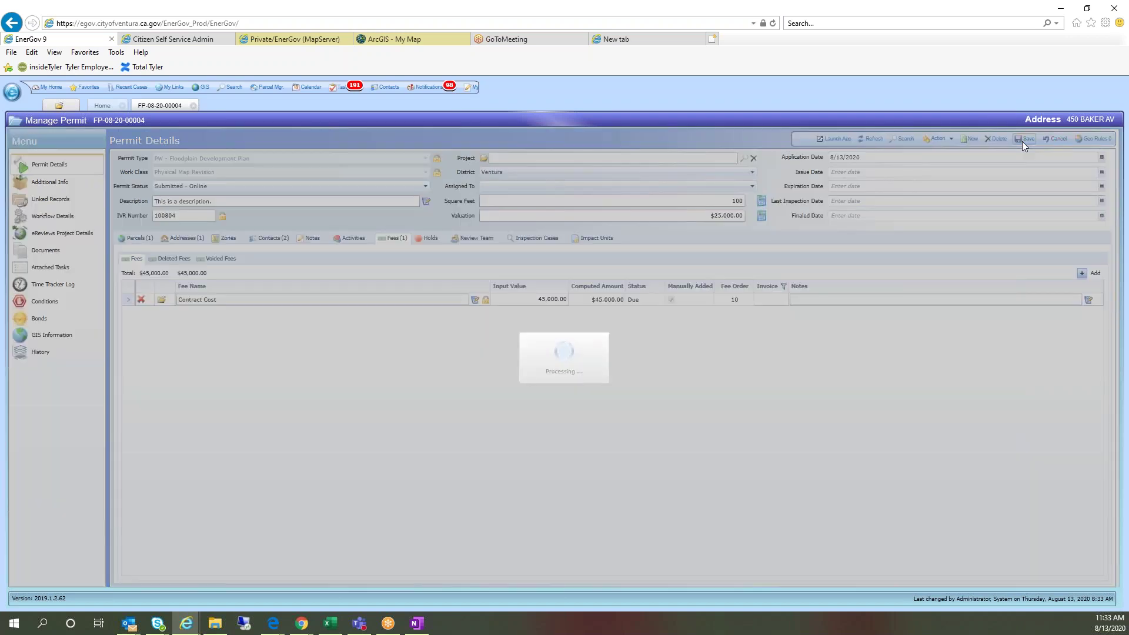
{"action": "left_click", "coordinate": [1081, 571]}
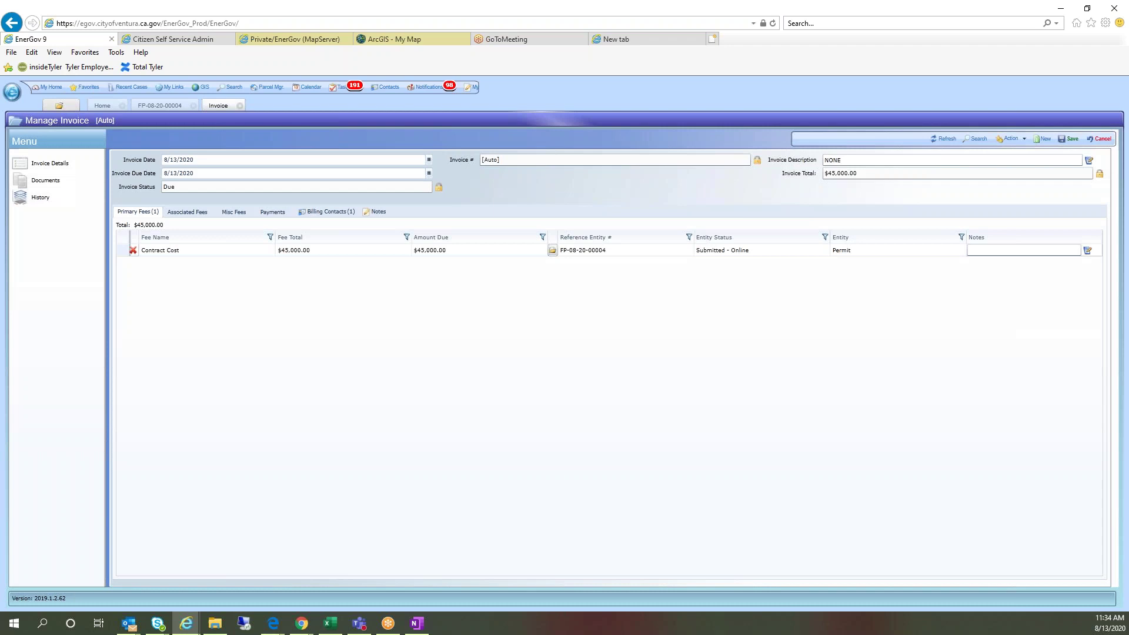
Step: Save the new invoice for the $45,000.00 Contract Cost fee, keeping it and dismissing the invalid-values warning
{"action": "left_click", "coordinate": [1069, 139]}
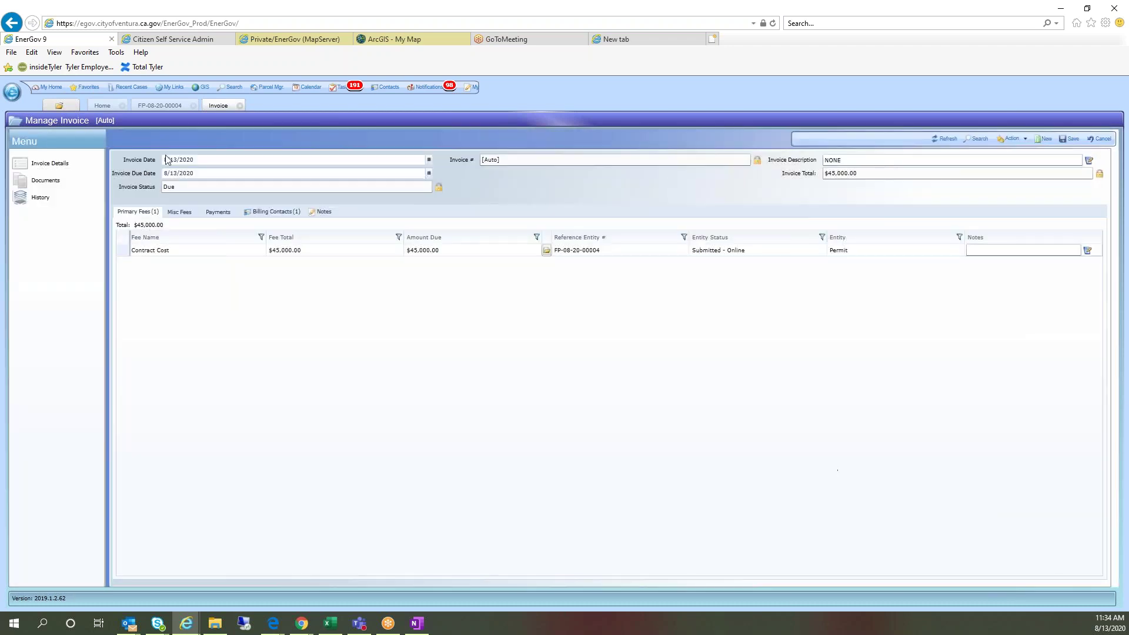
{"action": "left_click", "coordinate": [241, 105]}
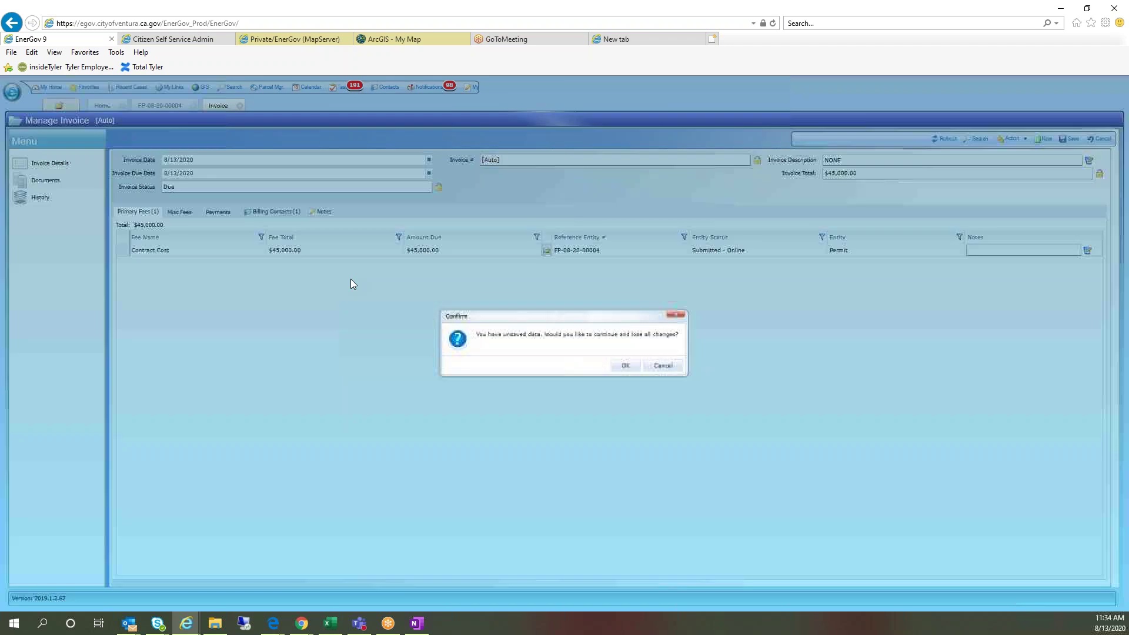
{"action": "left_click", "coordinate": [660, 366]}
{"action": "left_click", "coordinate": [1075, 139]}
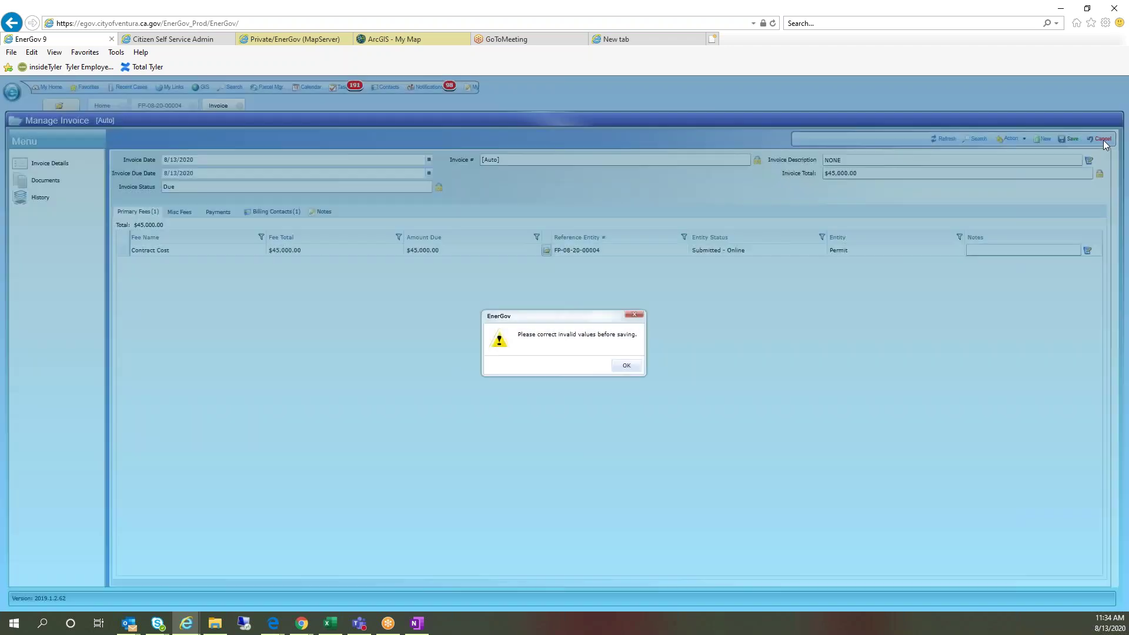
{"action": "left_click", "coordinate": [626, 366]}
Step: Cancel the unsaved invoice edits, close the invoice and refresh the permit's fees
{"action": "left_click", "coordinate": [1096, 140]}
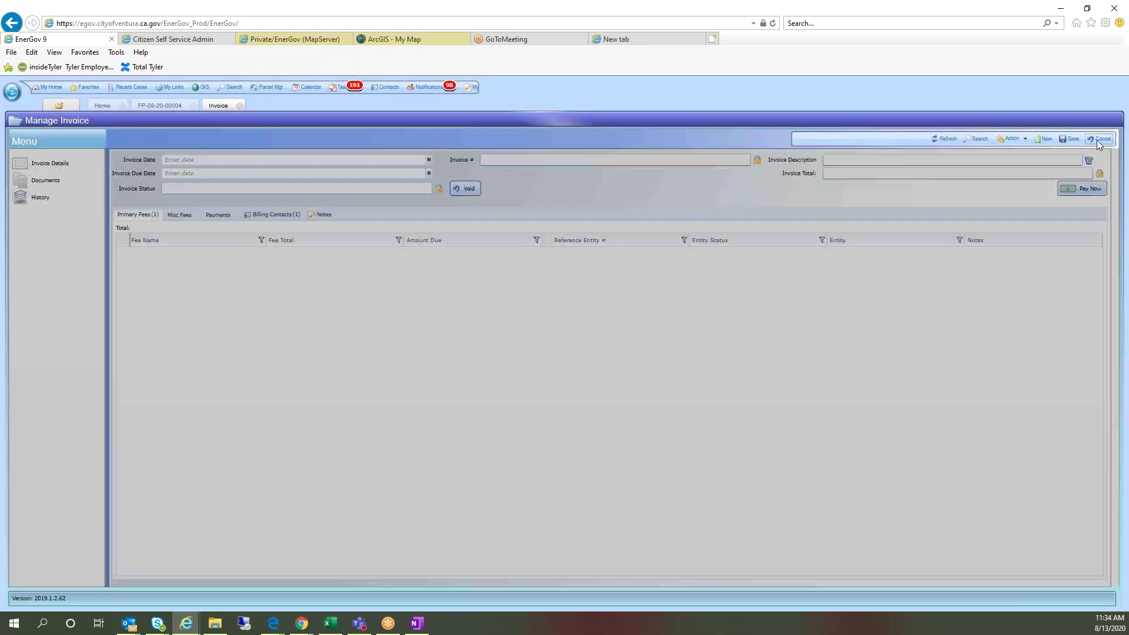
{"action": "left_click", "coordinate": [240, 106]}
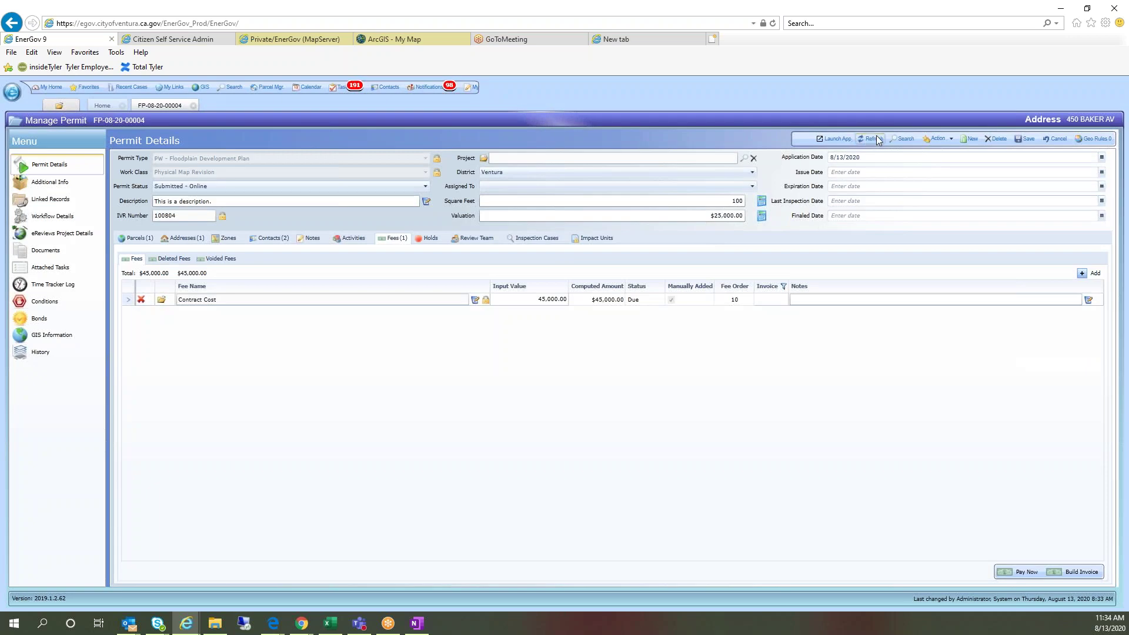
{"action": "left_click", "coordinate": [872, 139]}
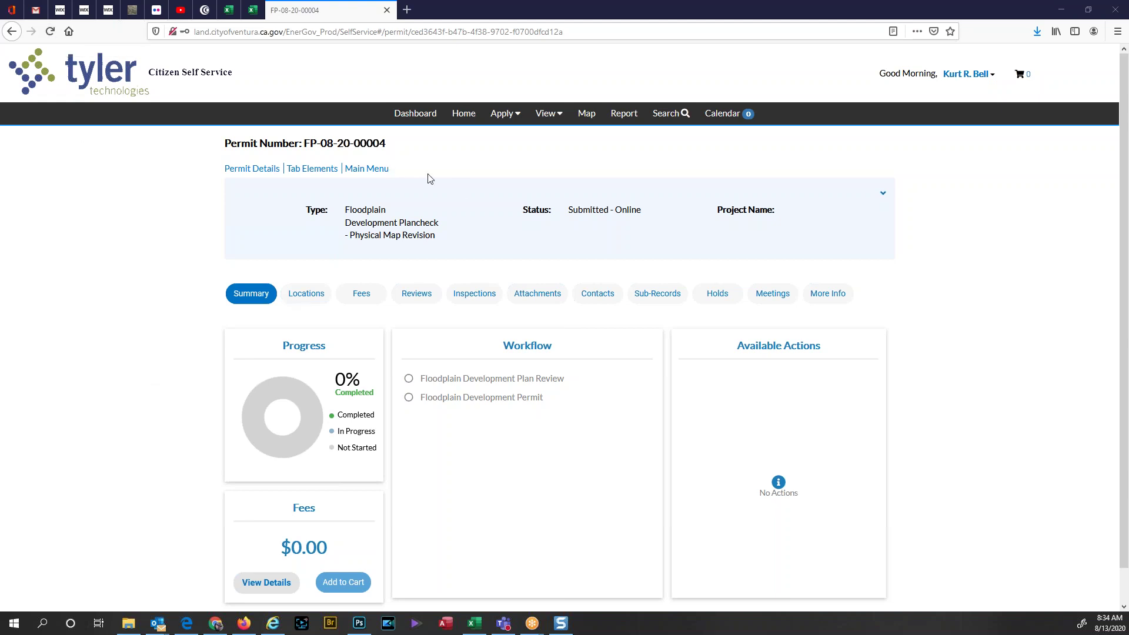
Step: From the portal dashboard's Attention list, open permit FP-08-20-00004
{"action": "left_click", "coordinate": [410, 115]}
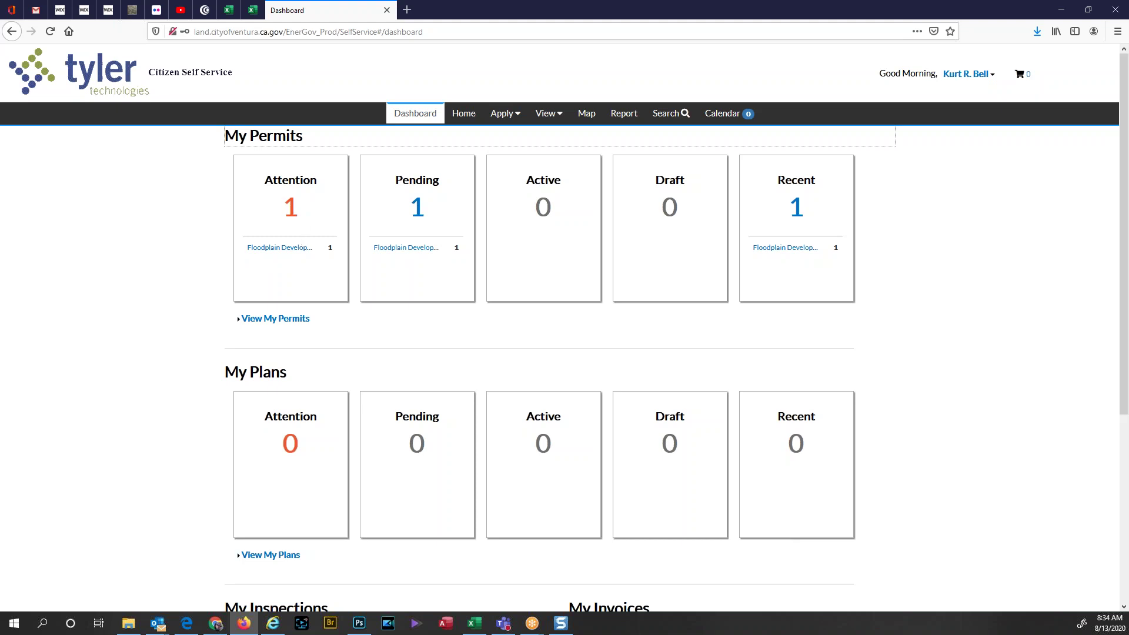
{"action": "left_click", "coordinate": [290, 212]}
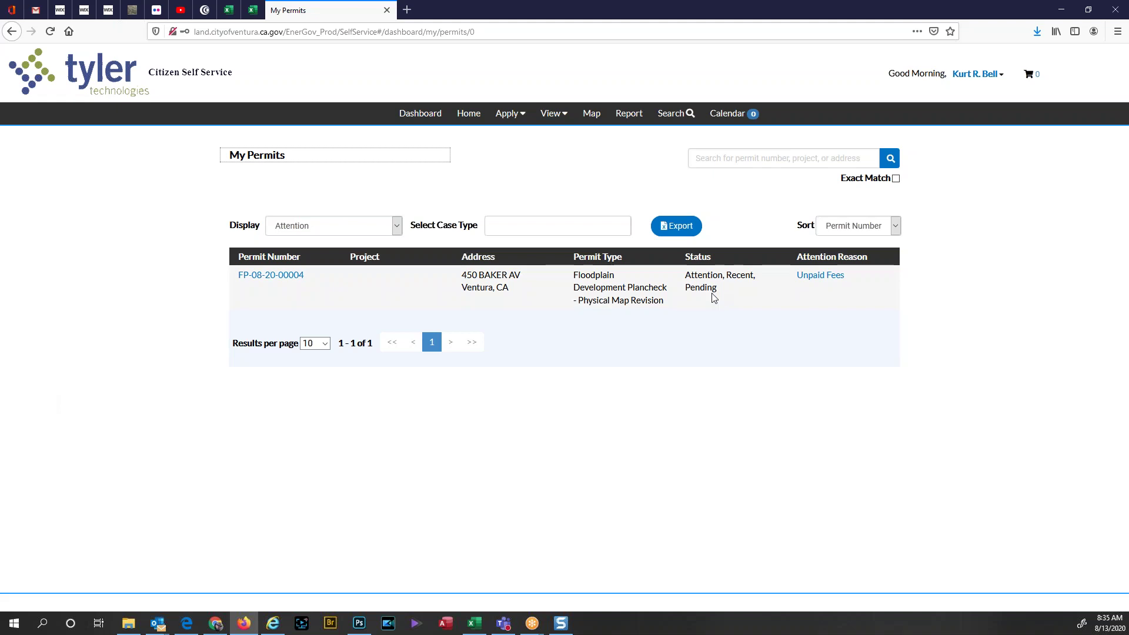
{"action": "left_click", "coordinate": [263, 277]}
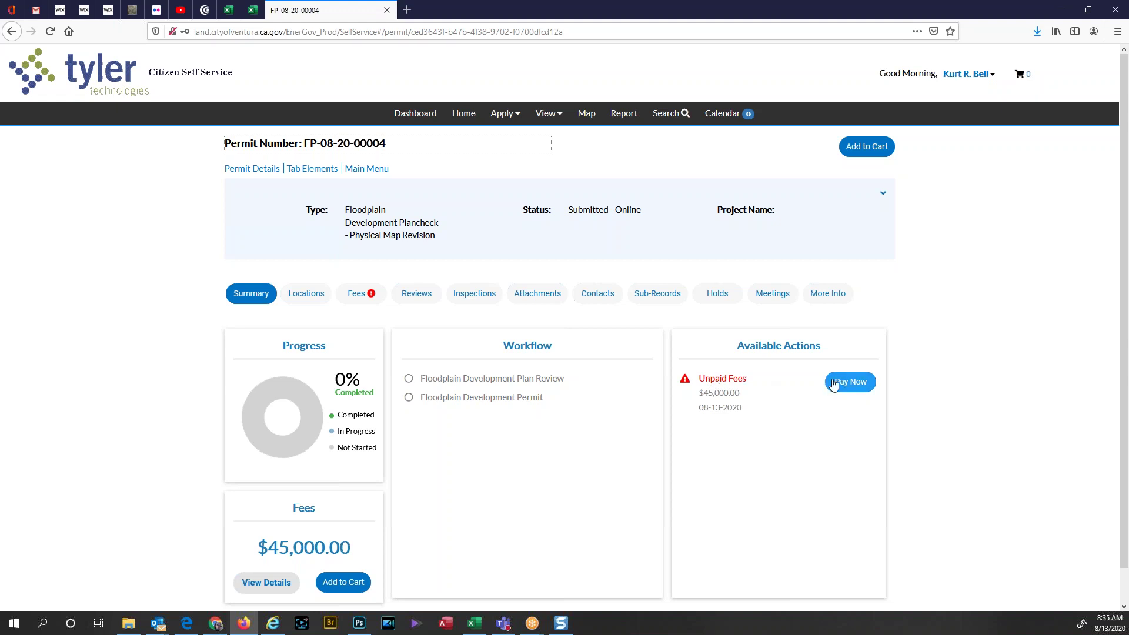
{"action": "scroll", "coordinate": [479, 489], "scroll_direction": "down", "scroll_amount": 1}
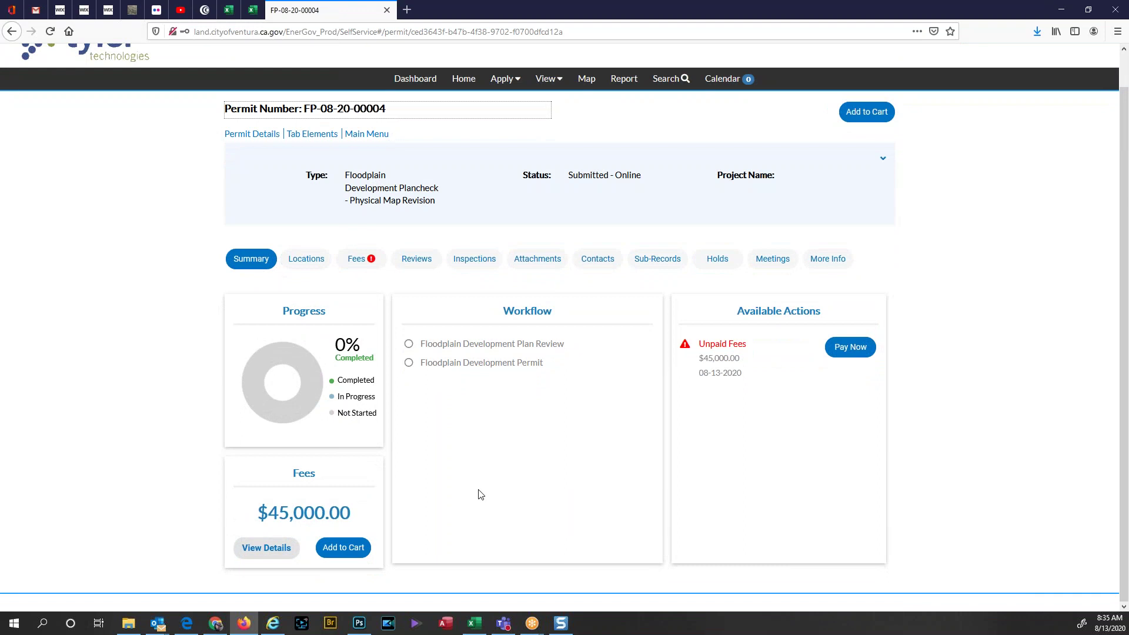
{"action": "scroll", "coordinate": [481, 491], "scroll_direction": "up", "scroll_amount": 1}
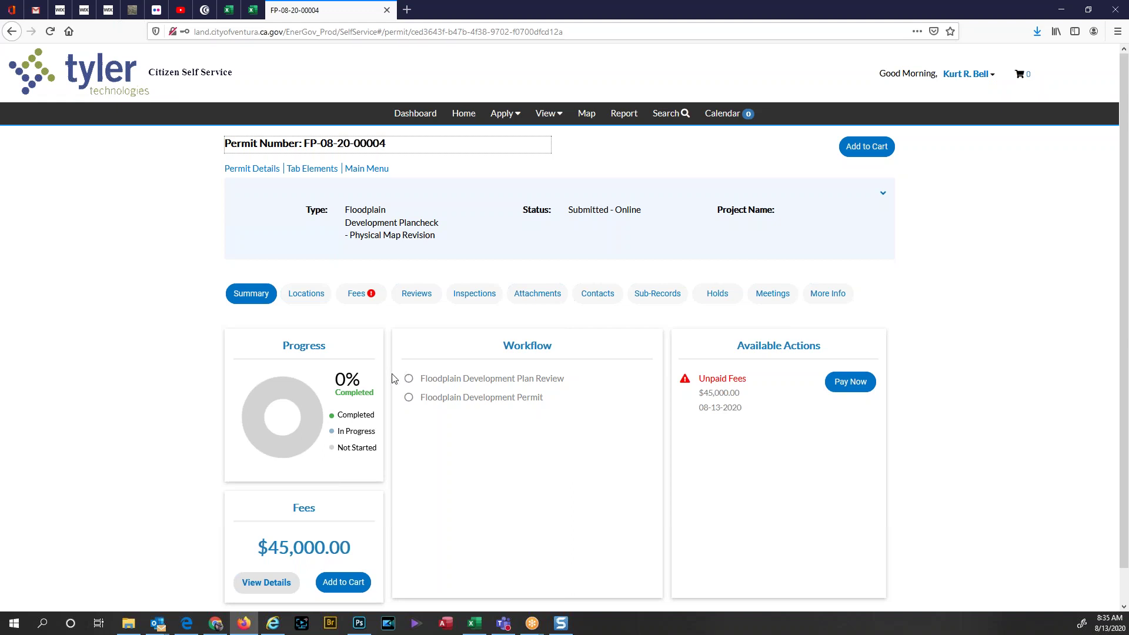
Step: View the permit's More Info details and its work description
{"action": "left_click", "coordinate": [826, 297]}
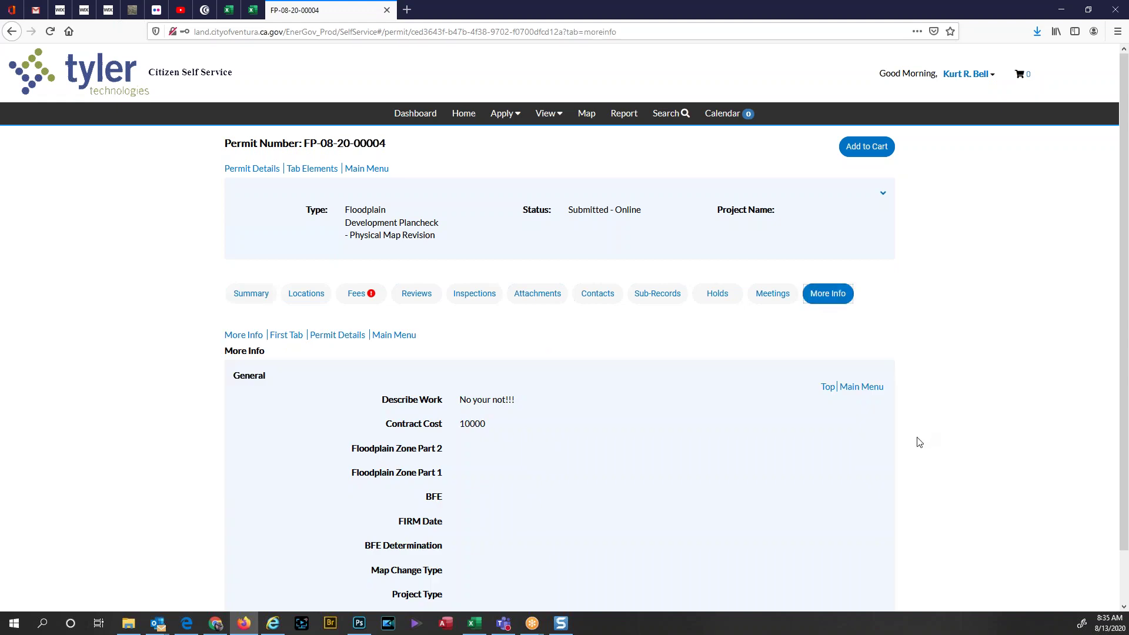
{"action": "scroll", "coordinate": [915, 445], "scroll_direction": "down", "scroll_amount": 2}
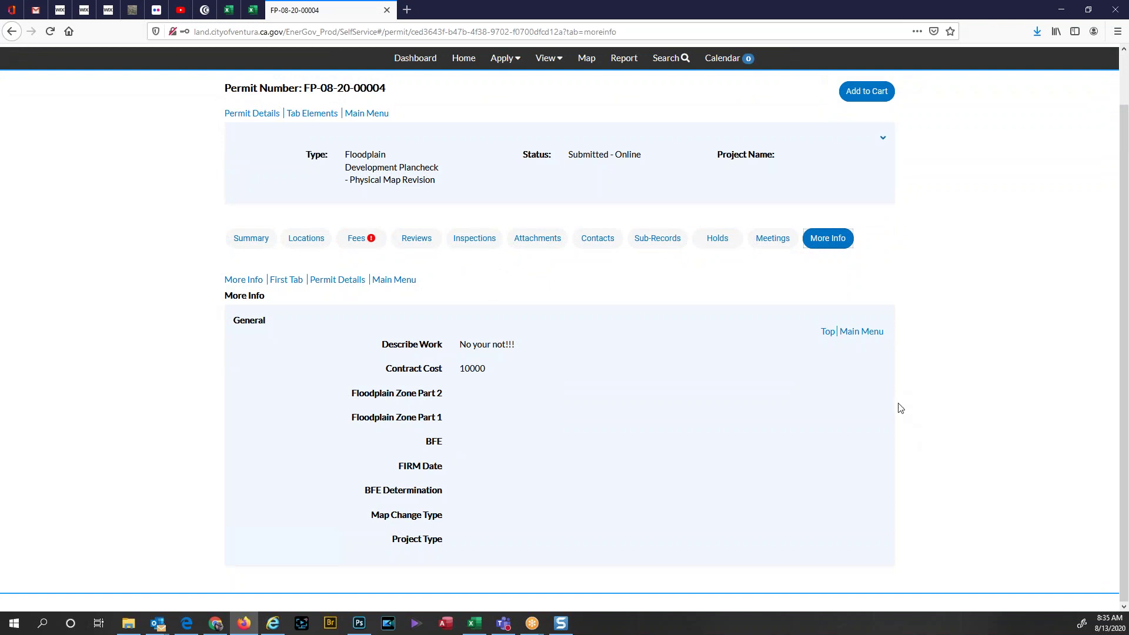
{"action": "double_click", "coordinate": [479, 346]}
{"action": "left_click", "coordinate": [488, 389]}
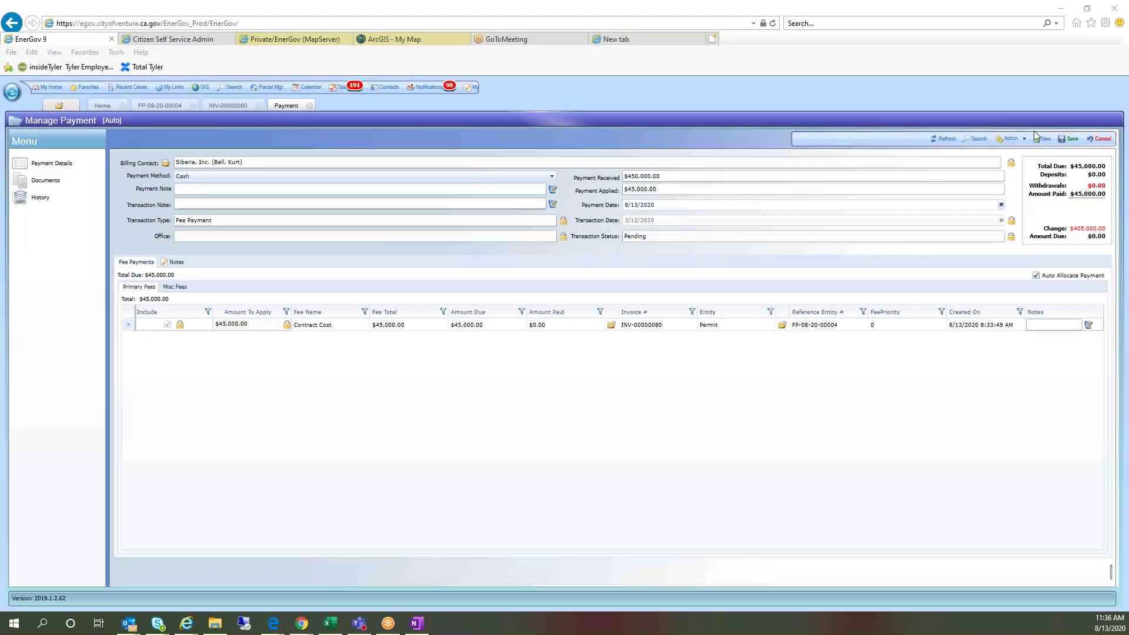
Step: Save the cash payment for the $45,000.00 Contract Cost fee and return to FP-08-20-00004
{"action": "left_click", "coordinate": [1068, 142]}
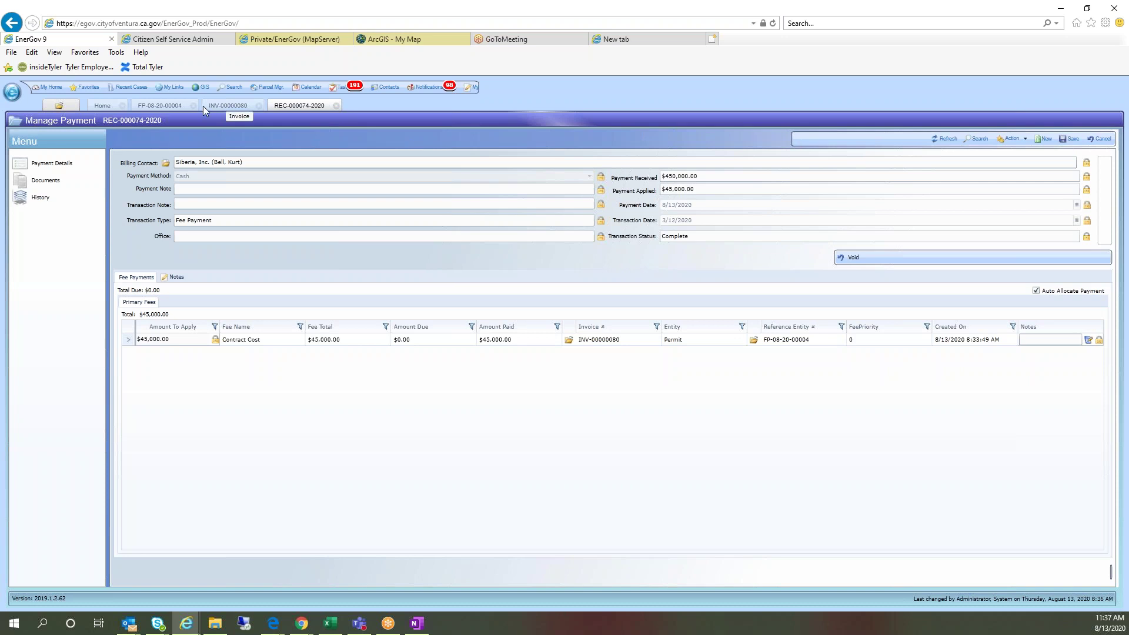
{"action": "left_click", "coordinate": [160, 105]}
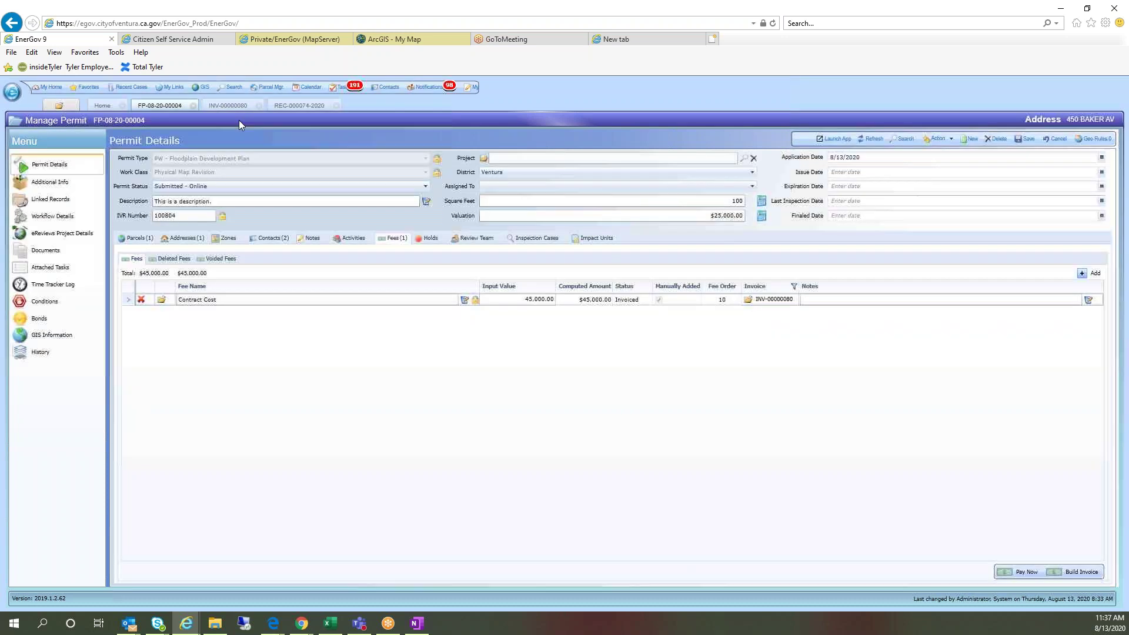
Step: Refresh the permit and receive the submittal on the Floodplain Development Plan Review step
{"action": "left_click", "coordinate": [868, 138]}
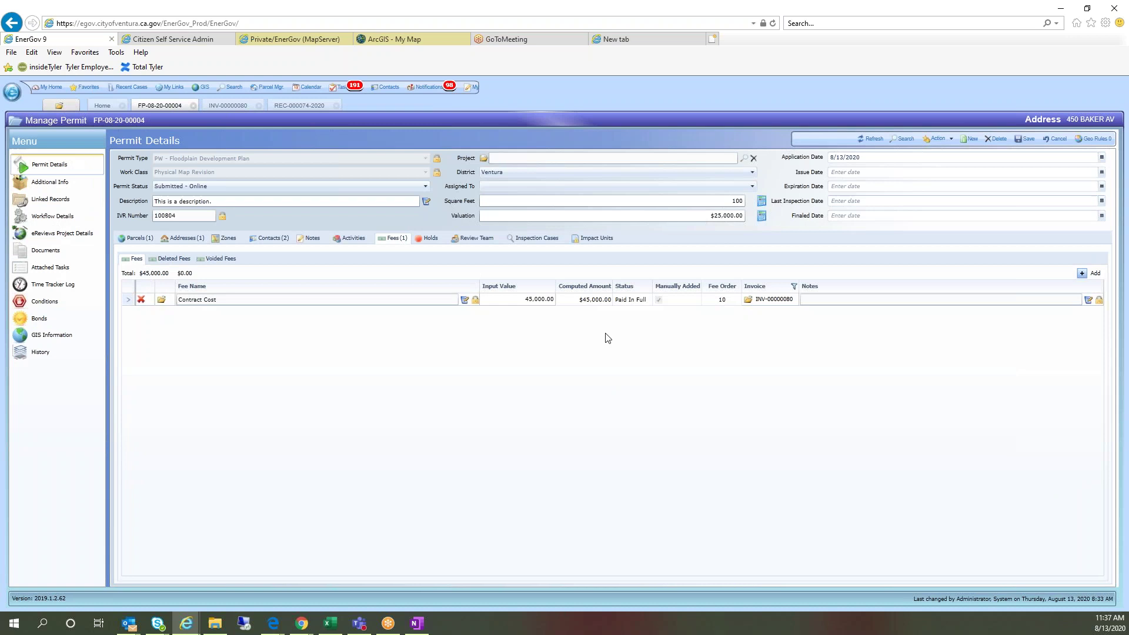
{"action": "left_click", "coordinate": [51, 217]}
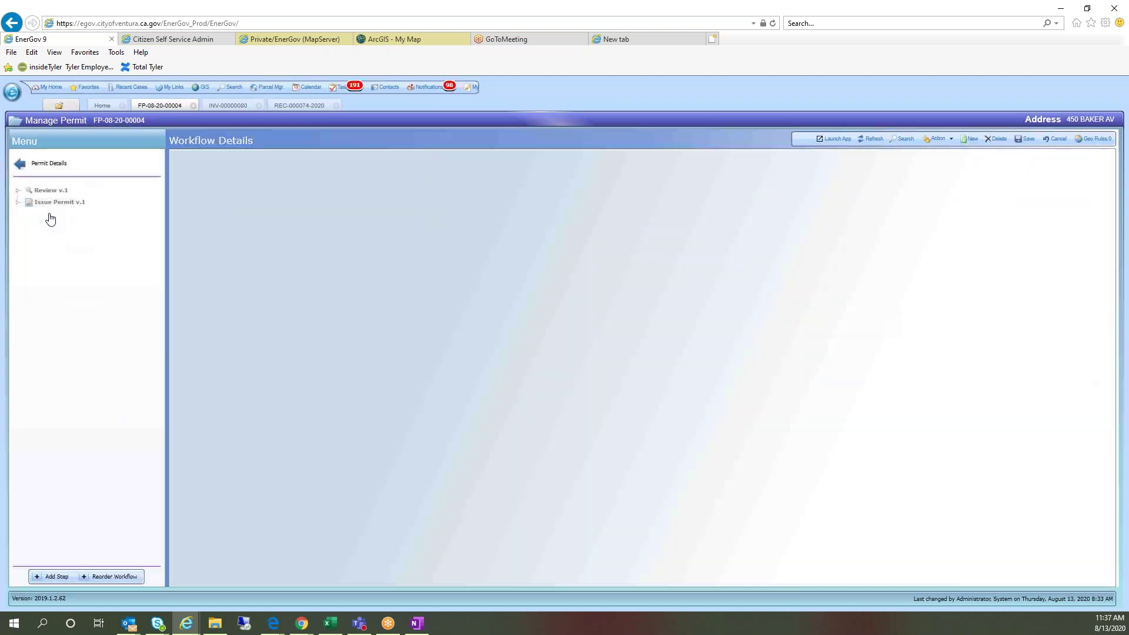
{"action": "left_click", "coordinate": [99, 204]}
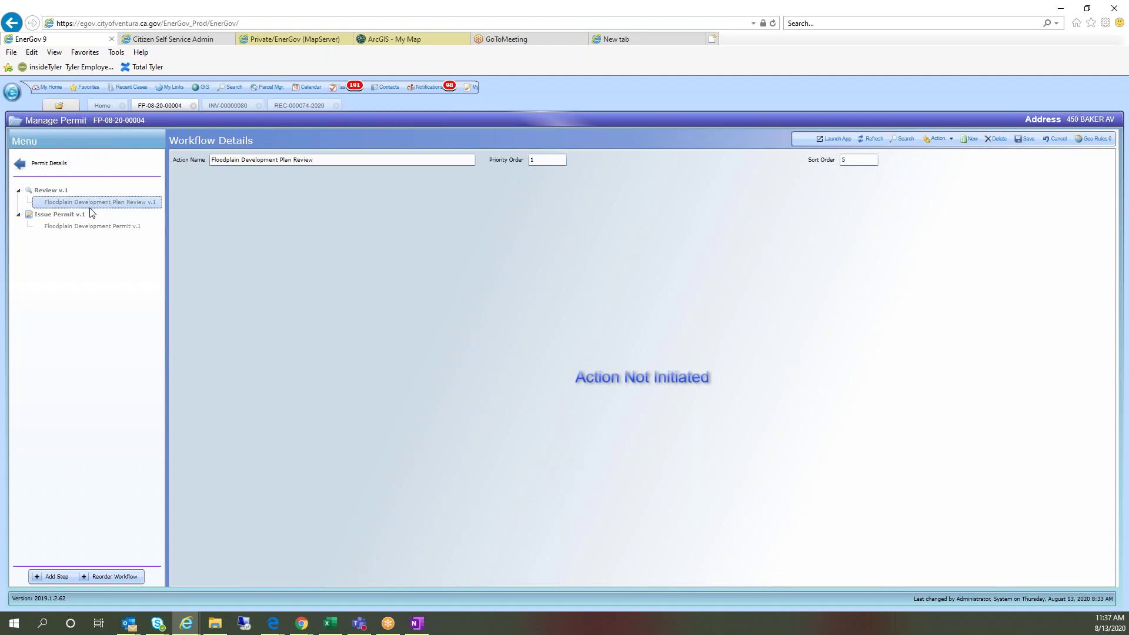
{"action": "right_click", "coordinate": [51, 198]}
{"action": "left_click", "coordinate": [56, 204]}
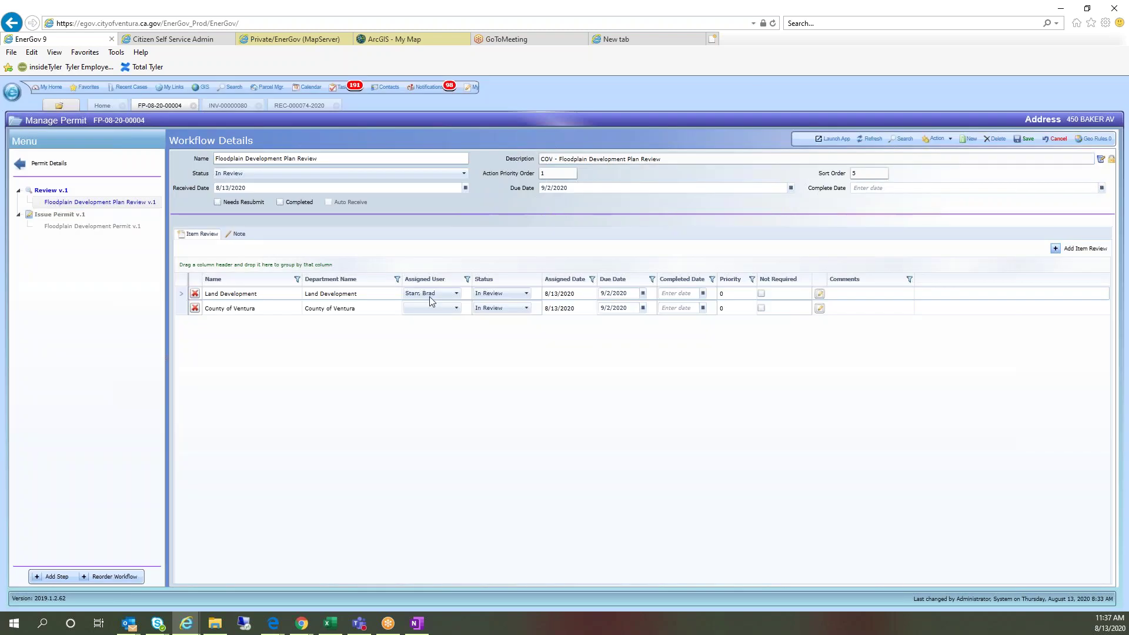
Step: Assign a reviewer to the County of Ventura item review and save the workflow
{"action": "left_click", "coordinate": [424, 311]}
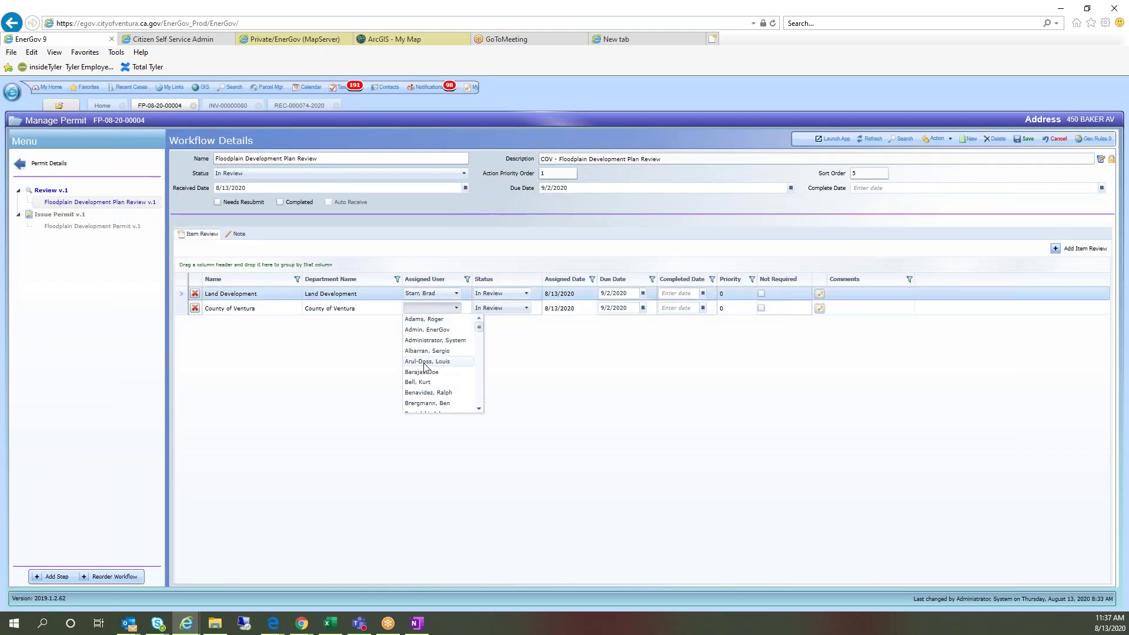
{"action": "scroll", "coordinate": [429, 389], "scroll_direction": "down", "scroll_amount": 4}
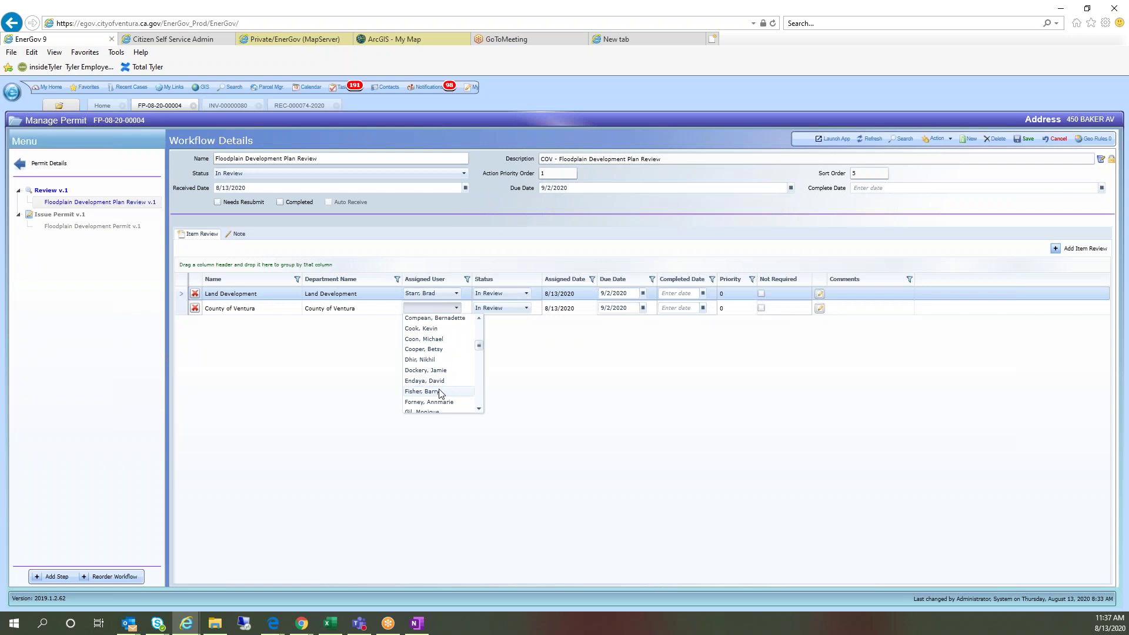
{"action": "scroll", "coordinate": [440, 403], "scroll_direction": "down", "scroll_amount": 5}
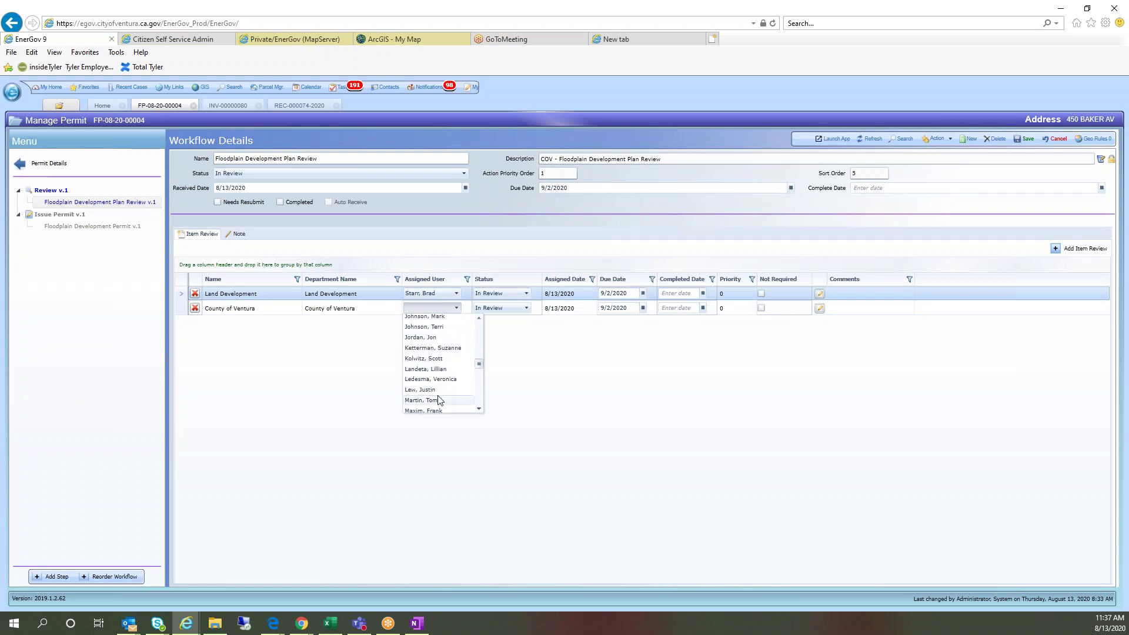
{"action": "scroll", "coordinate": [436, 397], "scroll_direction": "down", "scroll_amount": 5}
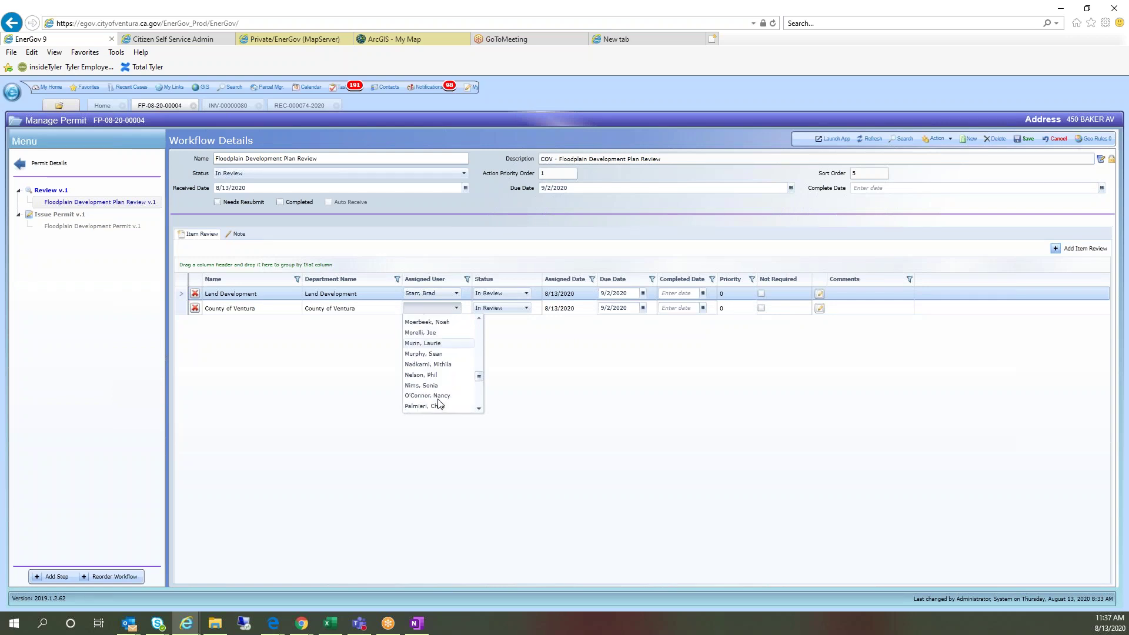
{"action": "left_click", "coordinate": [434, 344]}
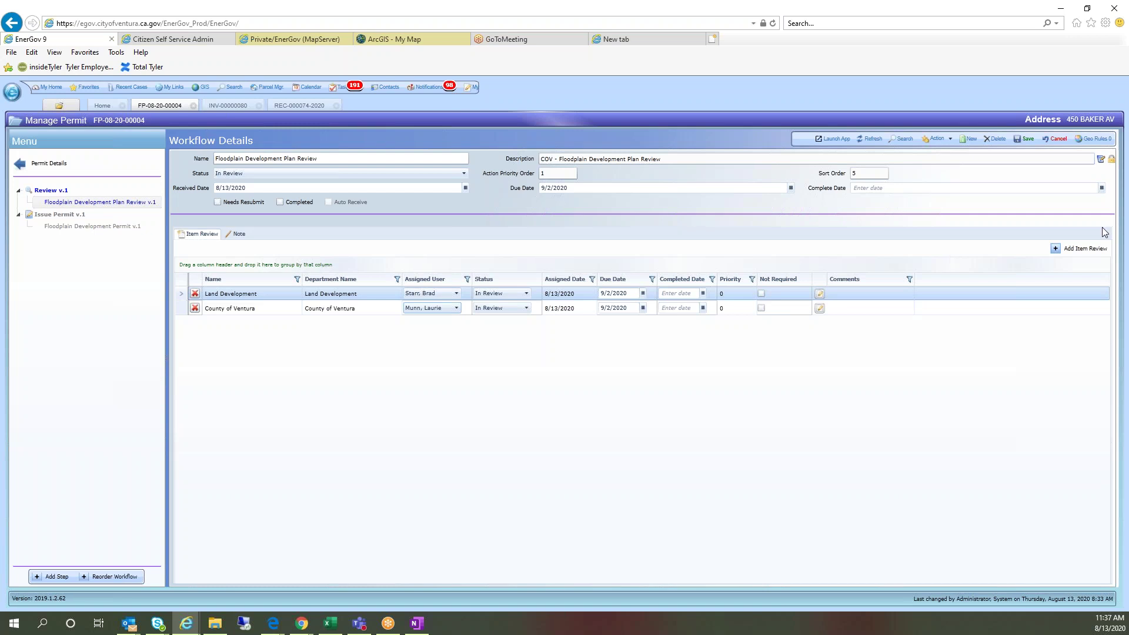
{"action": "left_click", "coordinate": [1081, 248]}
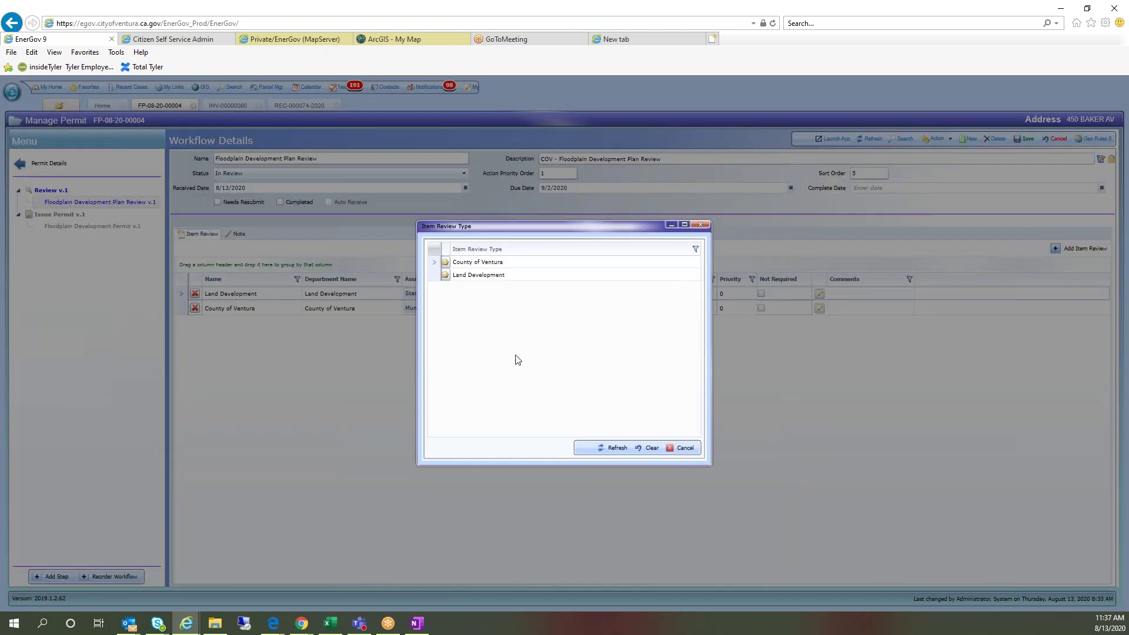
{"action": "left_click", "coordinate": [700, 226]}
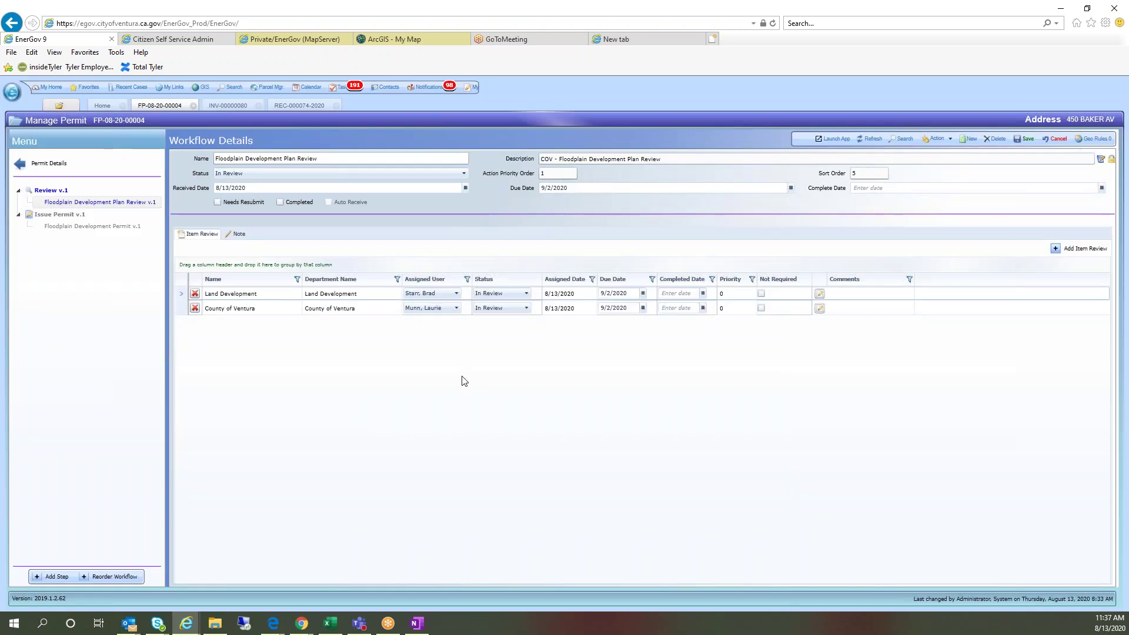
{"action": "left_click", "coordinate": [432, 308]}
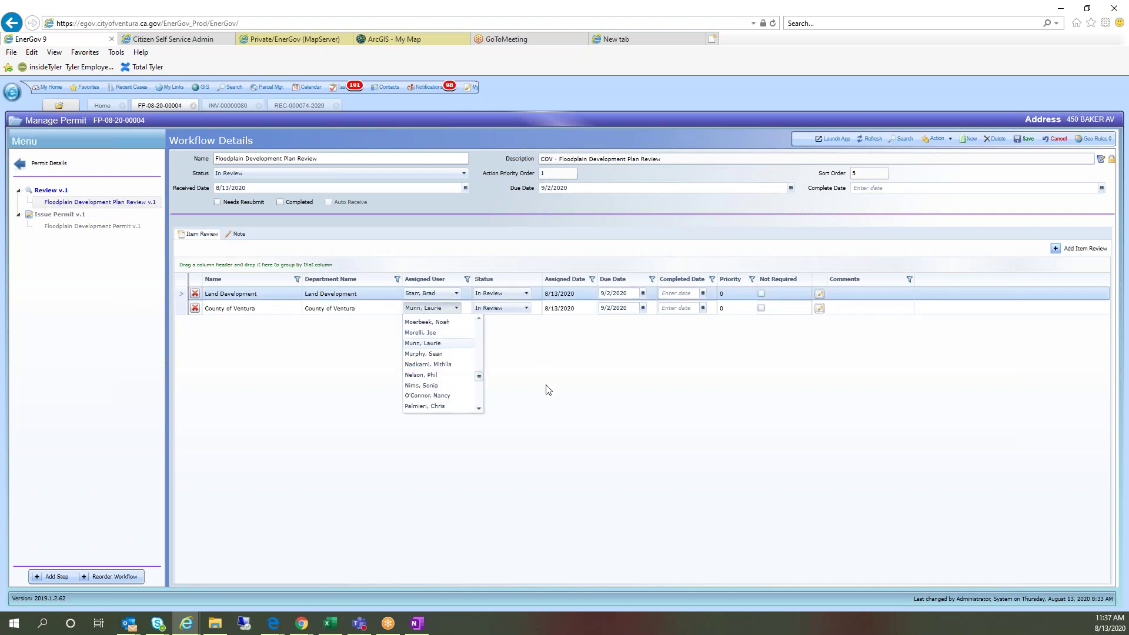
{"action": "scroll", "coordinate": [438, 390], "scroll_direction": "up", "scroll_amount": 15}
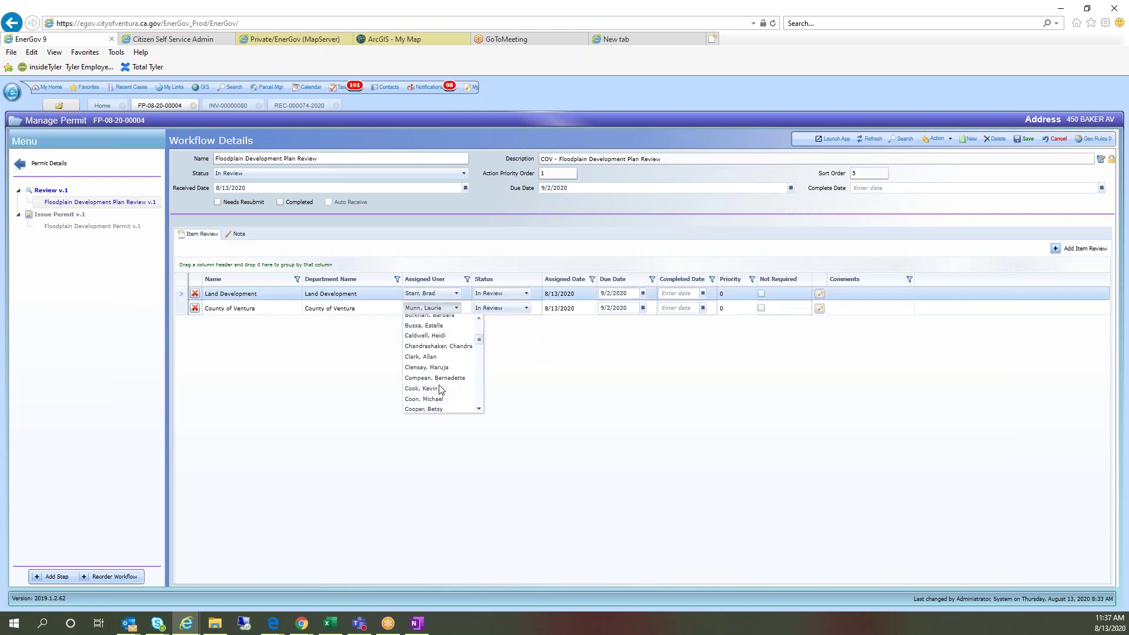
{"action": "left_click", "coordinate": [424, 345]}
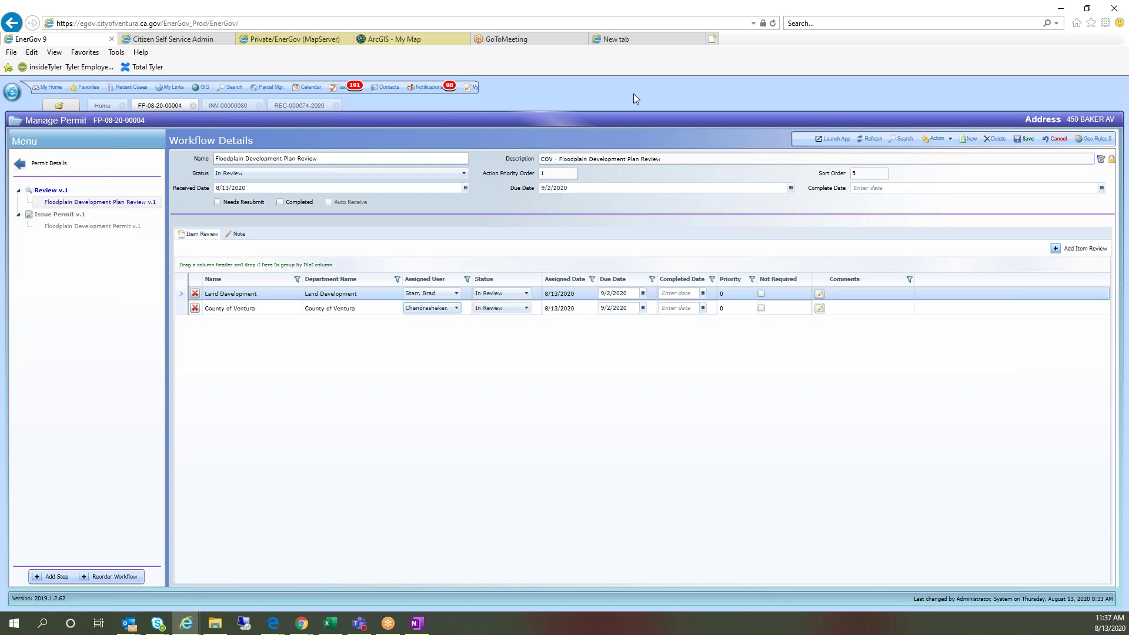
{"action": "left_click", "coordinate": [1026, 139]}
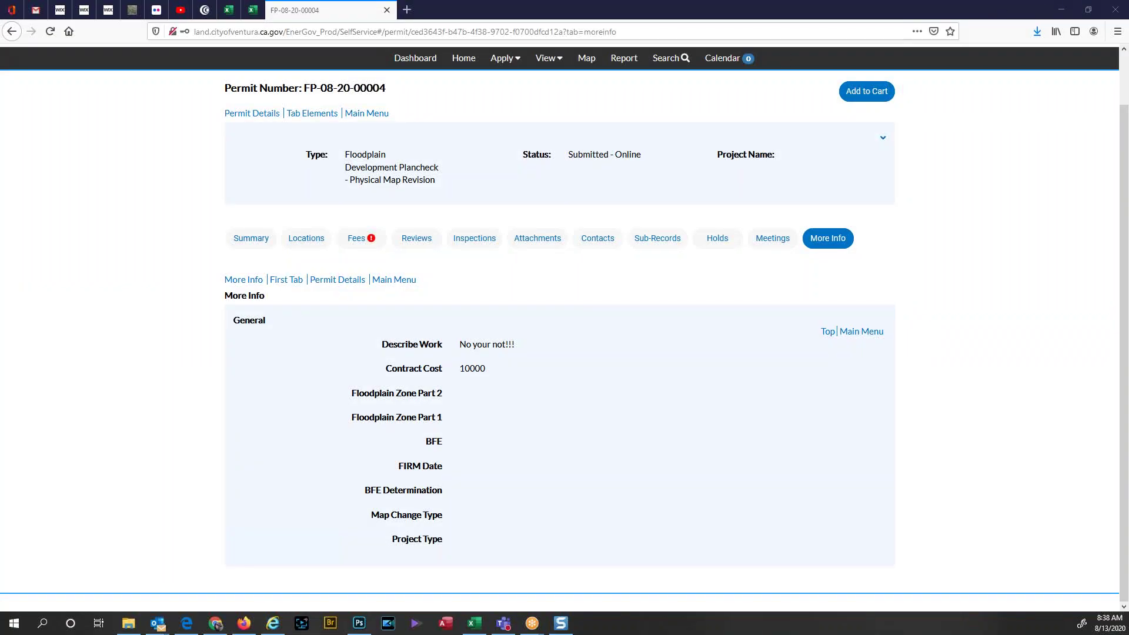
Step: Open pending permit FP-08-20-00004 from the portal dashboard and view its Reviews
{"action": "left_click", "coordinate": [427, 63]}
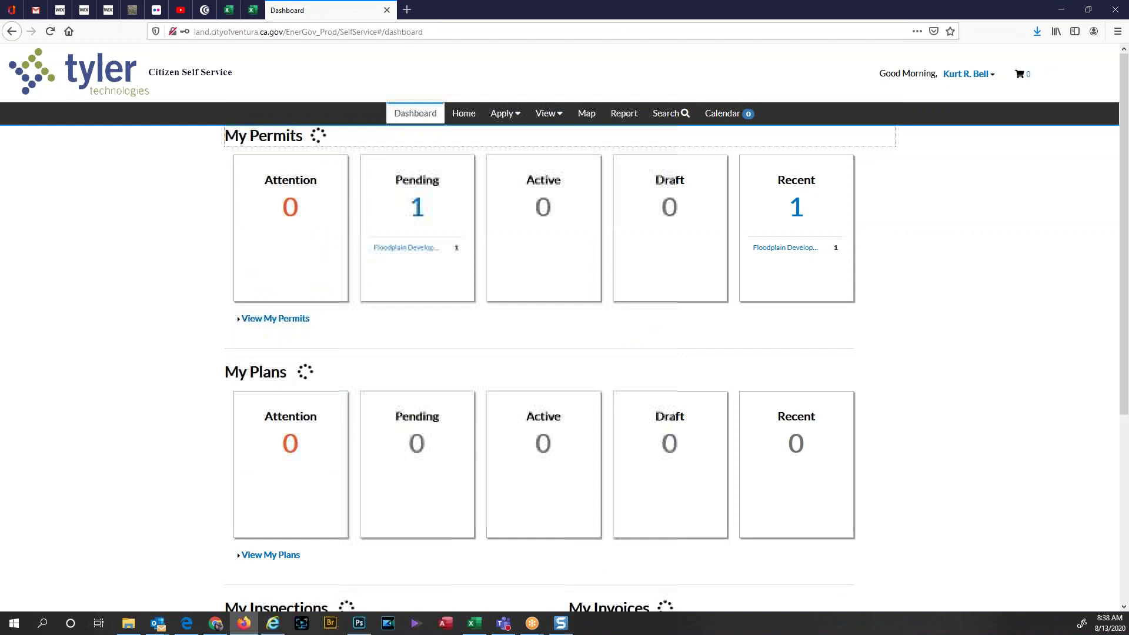
{"action": "left_click", "coordinate": [417, 209]}
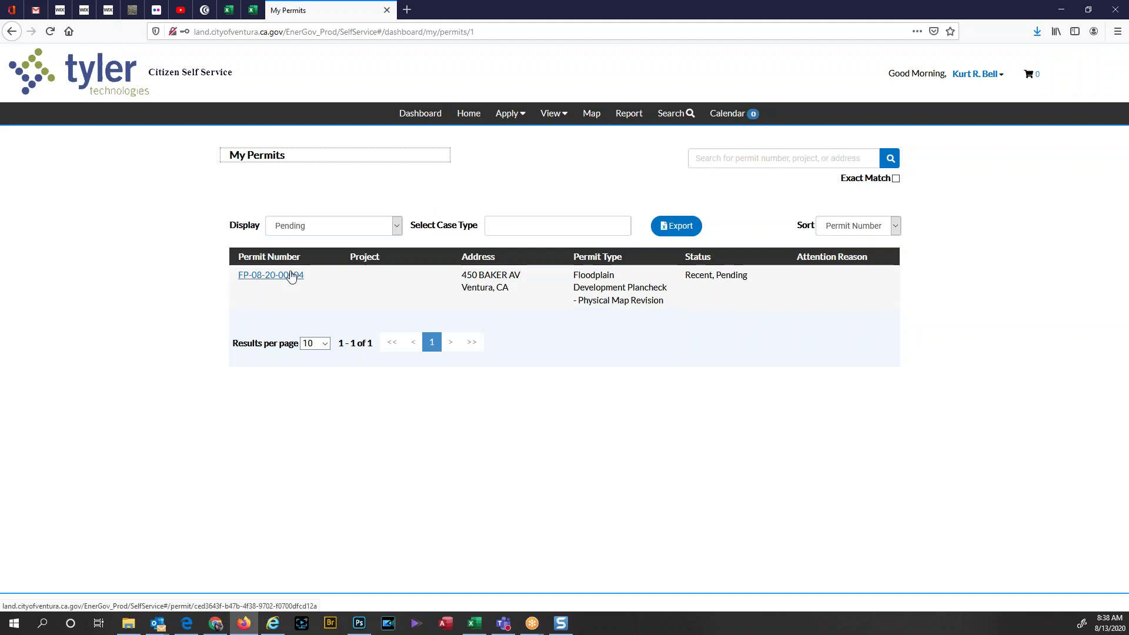
{"action": "left_click", "coordinate": [291, 276]}
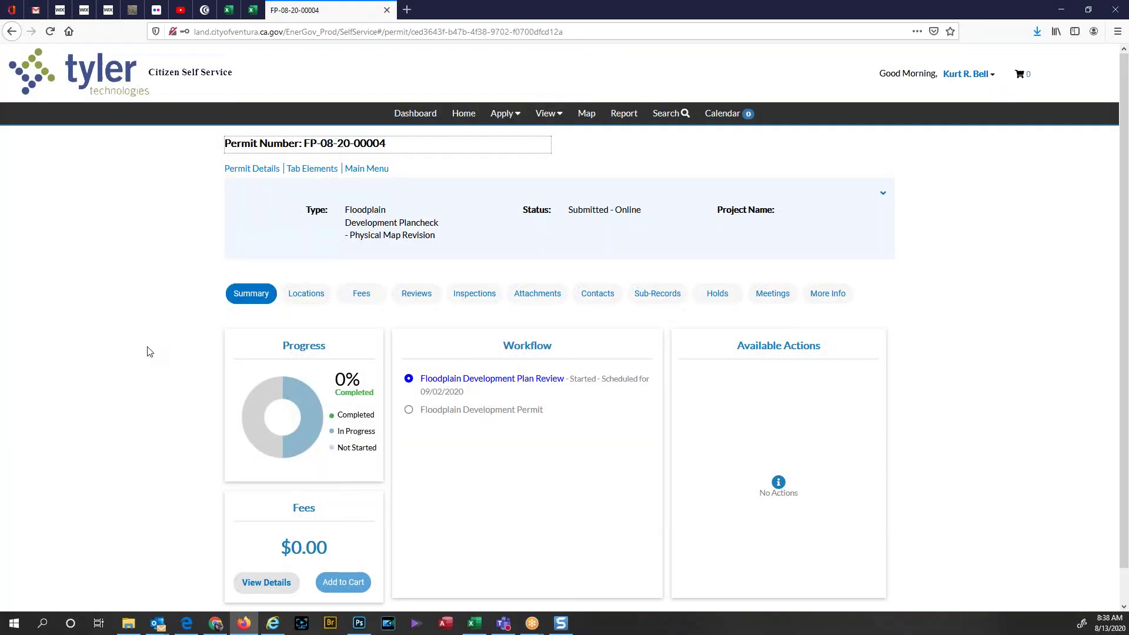
{"action": "scroll", "coordinate": [148, 352], "scroll_direction": "down", "scroll_amount": 1}
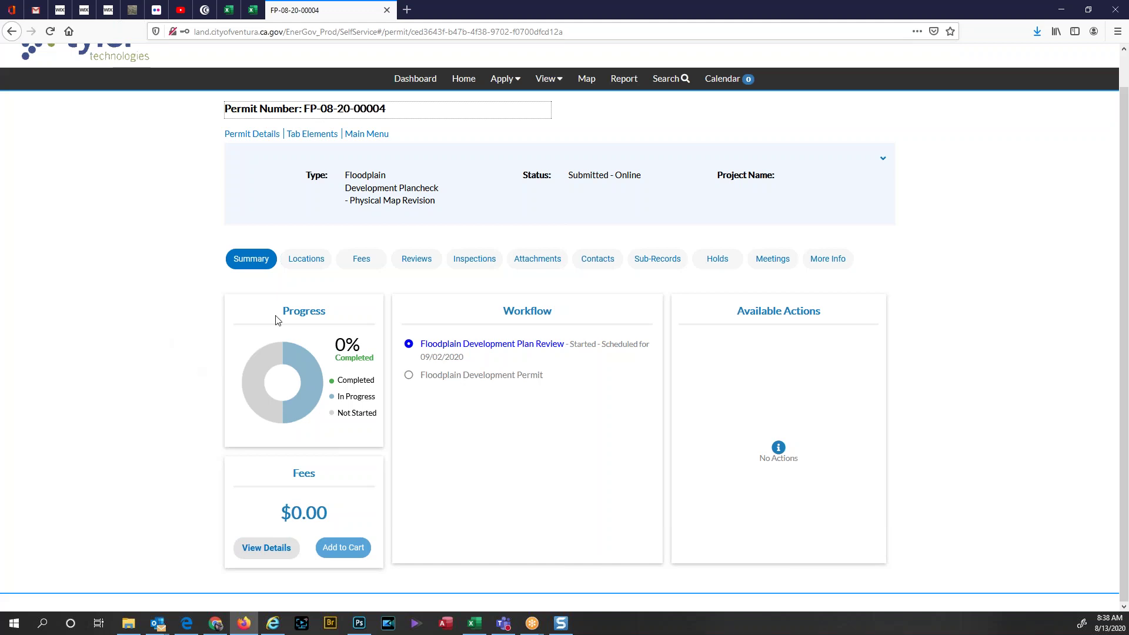
{"action": "left_click", "coordinate": [425, 265]}
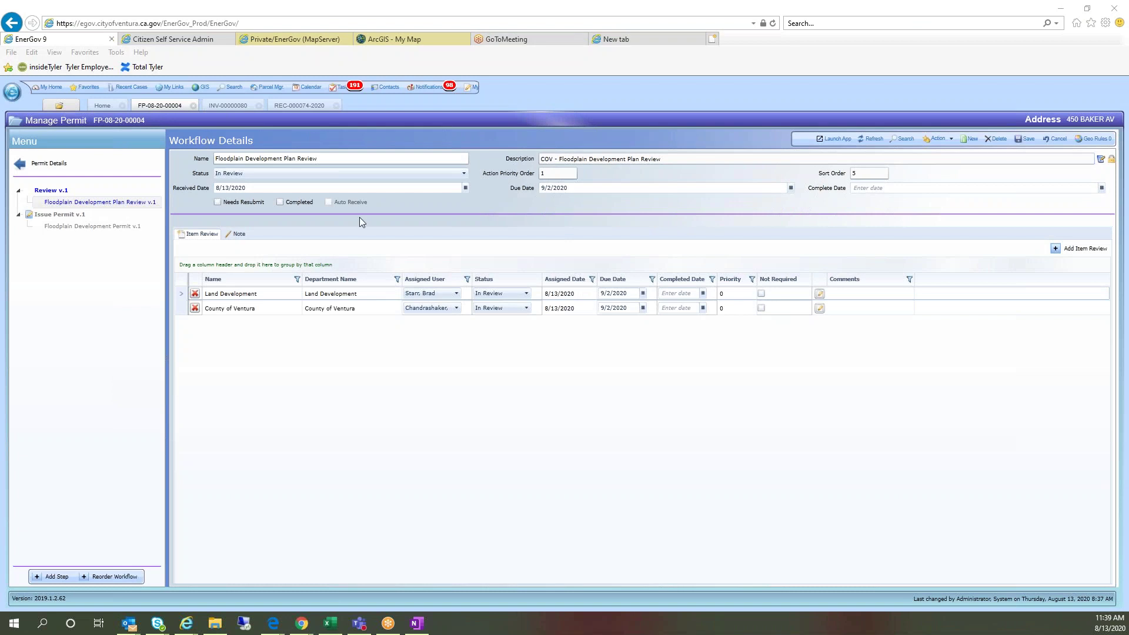
Step: Set the Land Development review status to Approved and save the workflow
{"action": "left_click", "coordinate": [497, 297]}
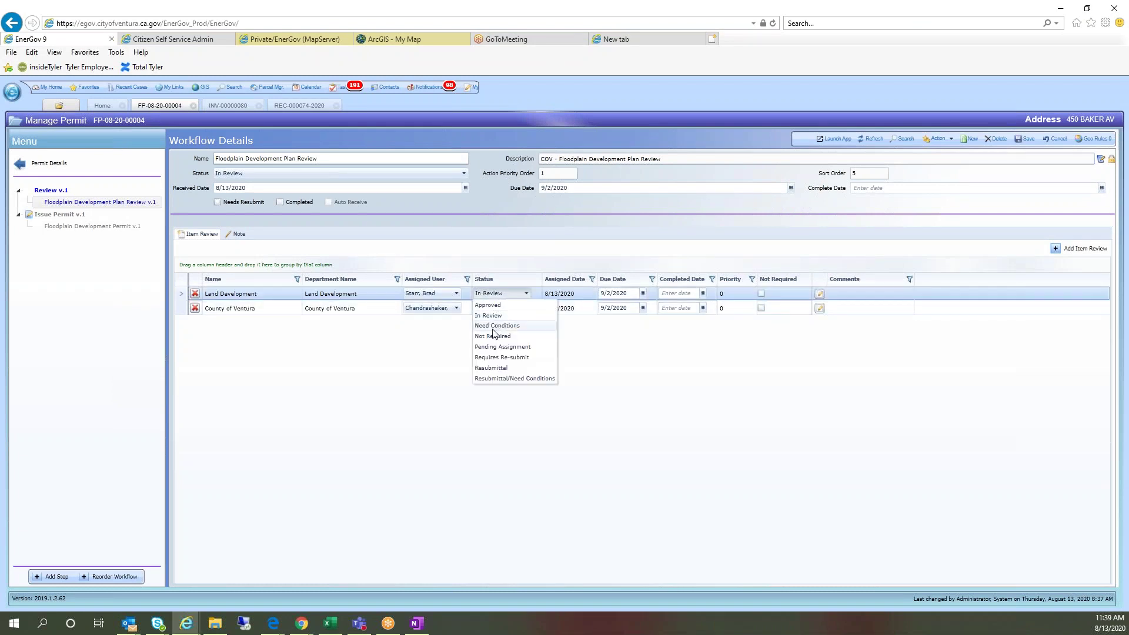
{"action": "left_click", "coordinate": [487, 305]}
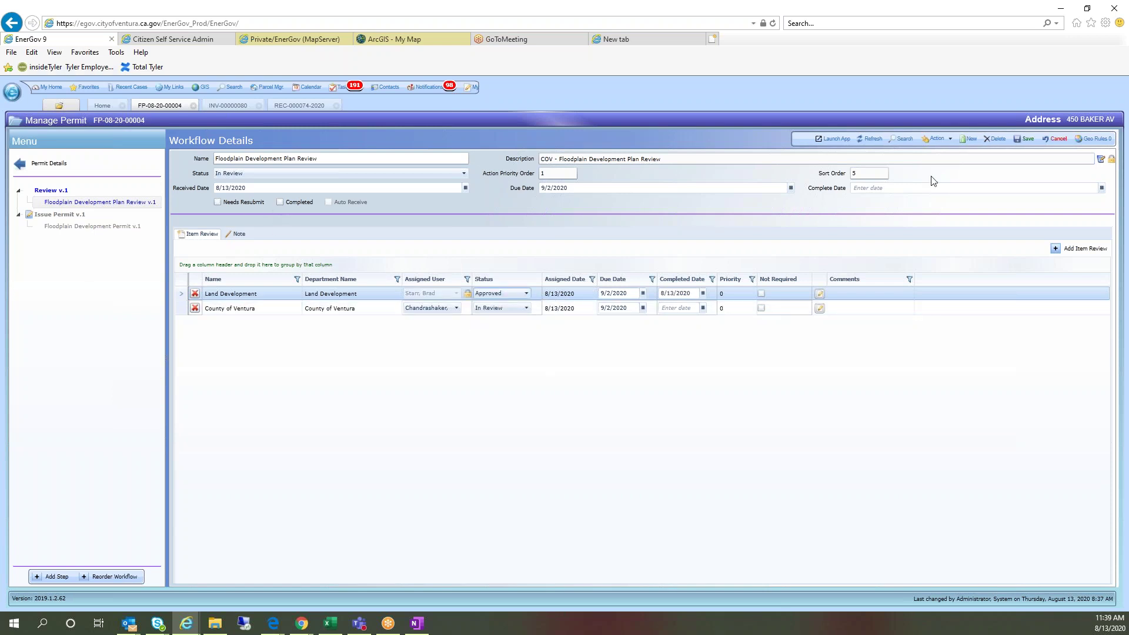
{"action": "left_click", "coordinate": [1025, 139]}
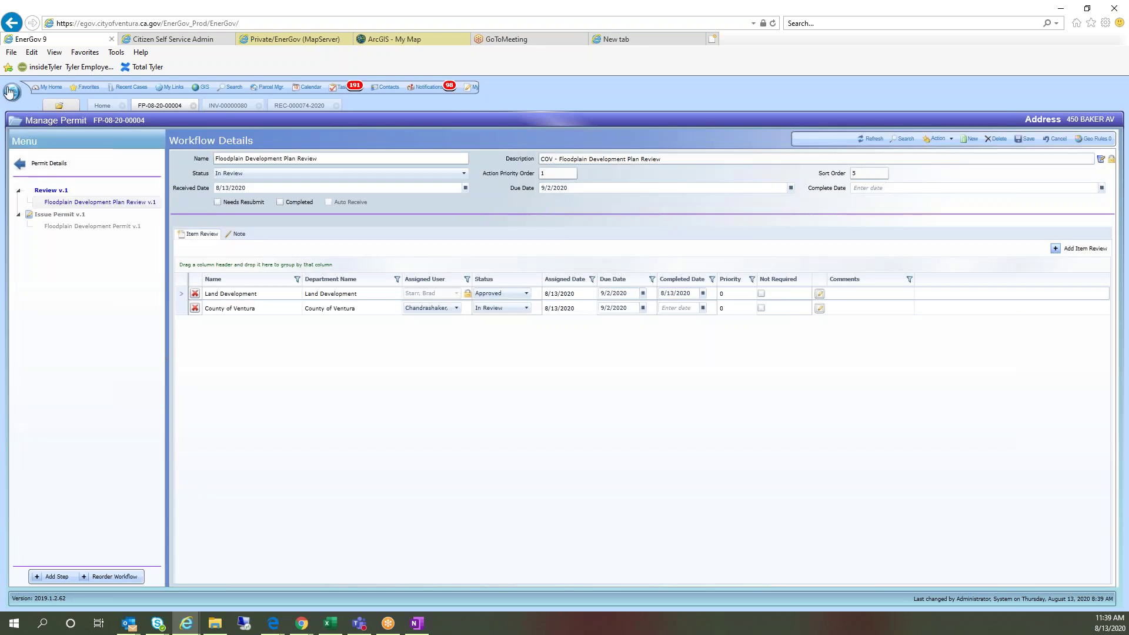
{"action": "left_click", "coordinate": [11, 92]}
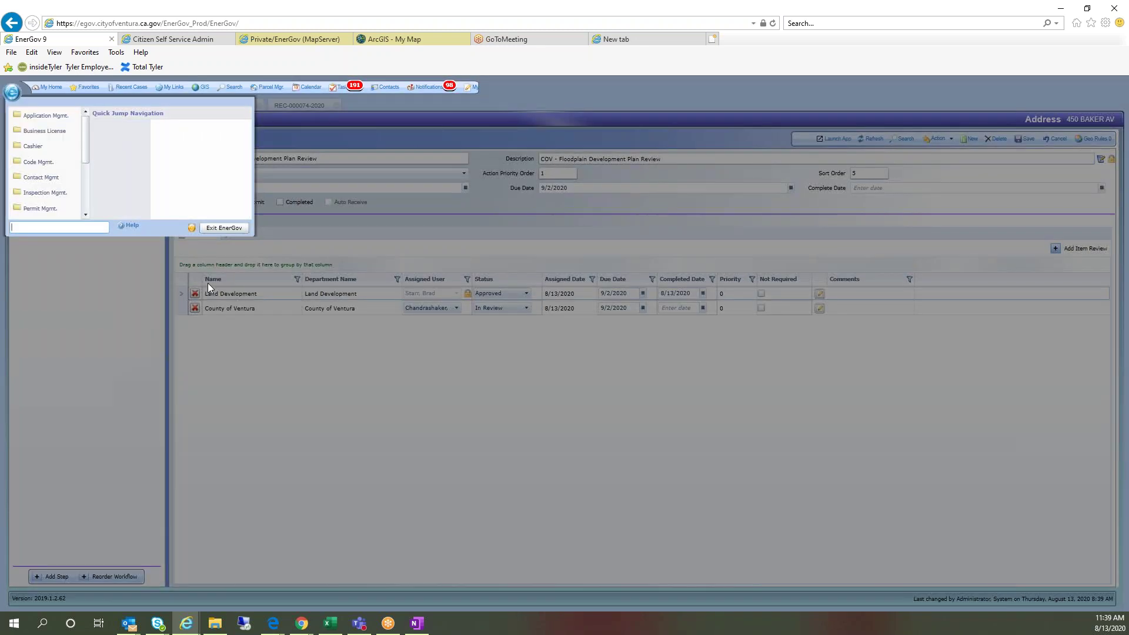
Step: Open Permit Manage My Reviews via 'manage' and list the newly assigned reviewer's reviews, no status filter
{"action": "type", "text": "manage"}
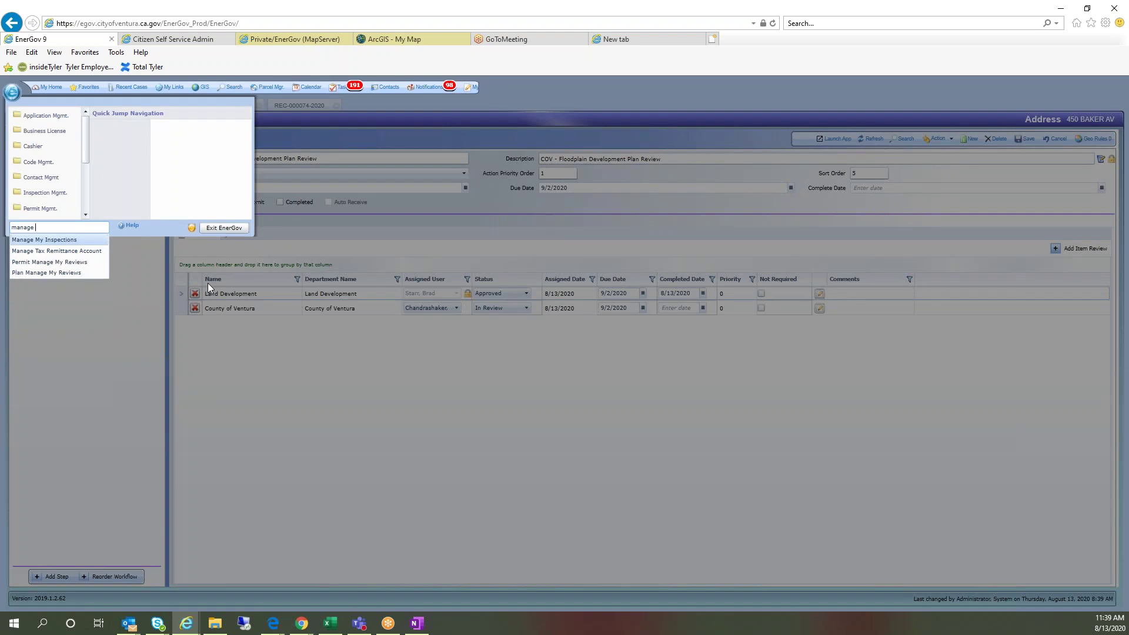
{"action": "key", "text": "Down"}
{"action": "key", "text": "Down"}
{"action": "key", "text": "Return"}
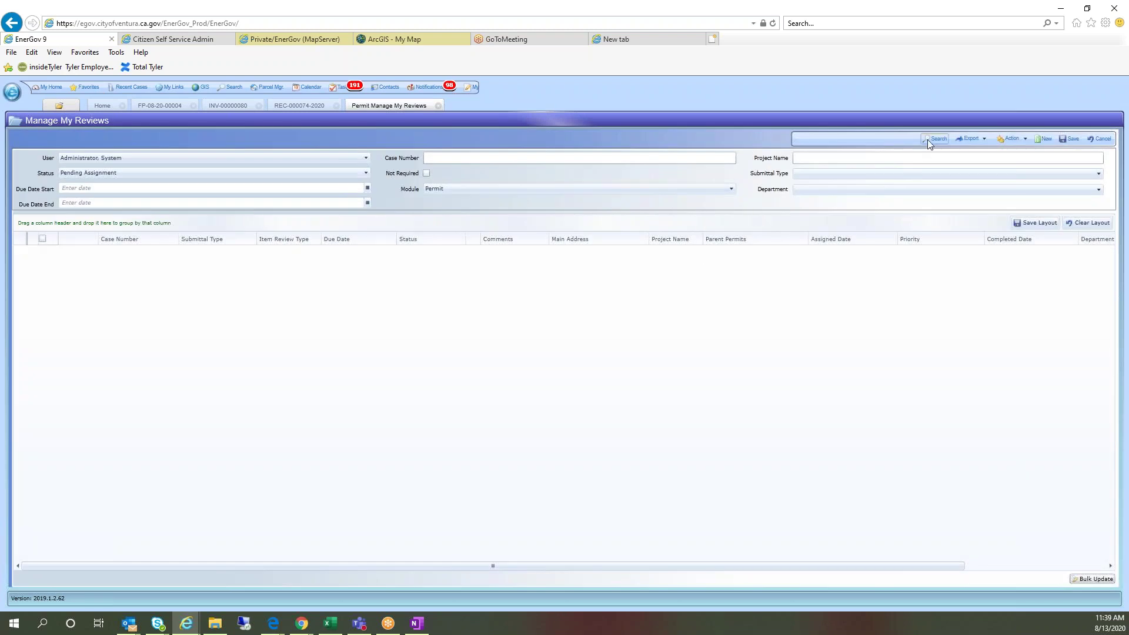
{"action": "left_click", "coordinate": [939, 142]}
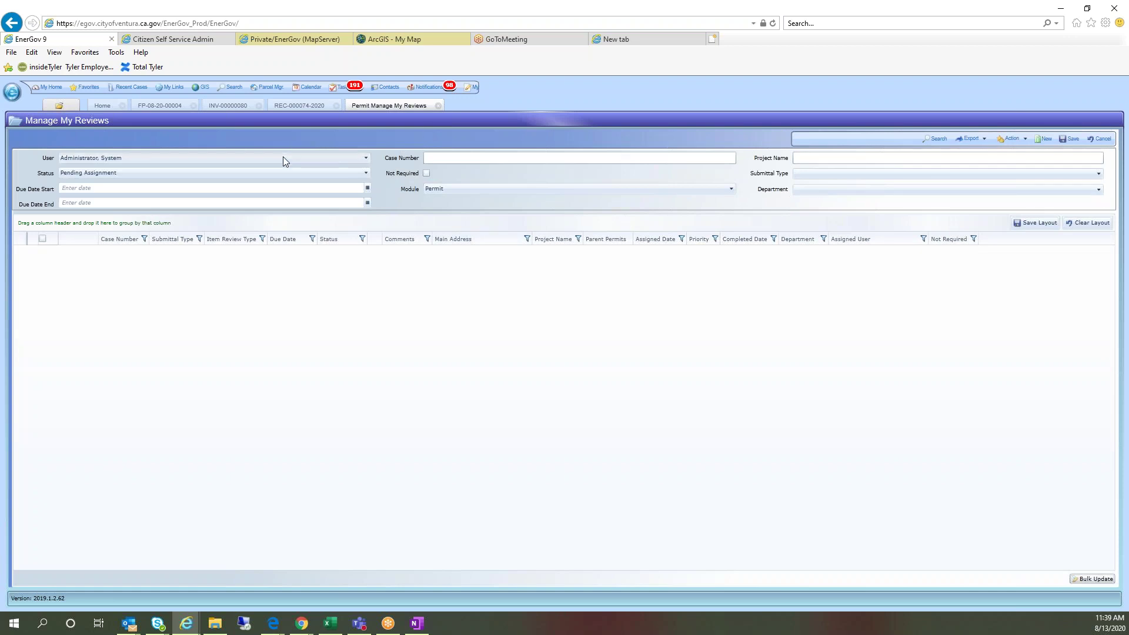
{"action": "left_click", "coordinate": [284, 156]}
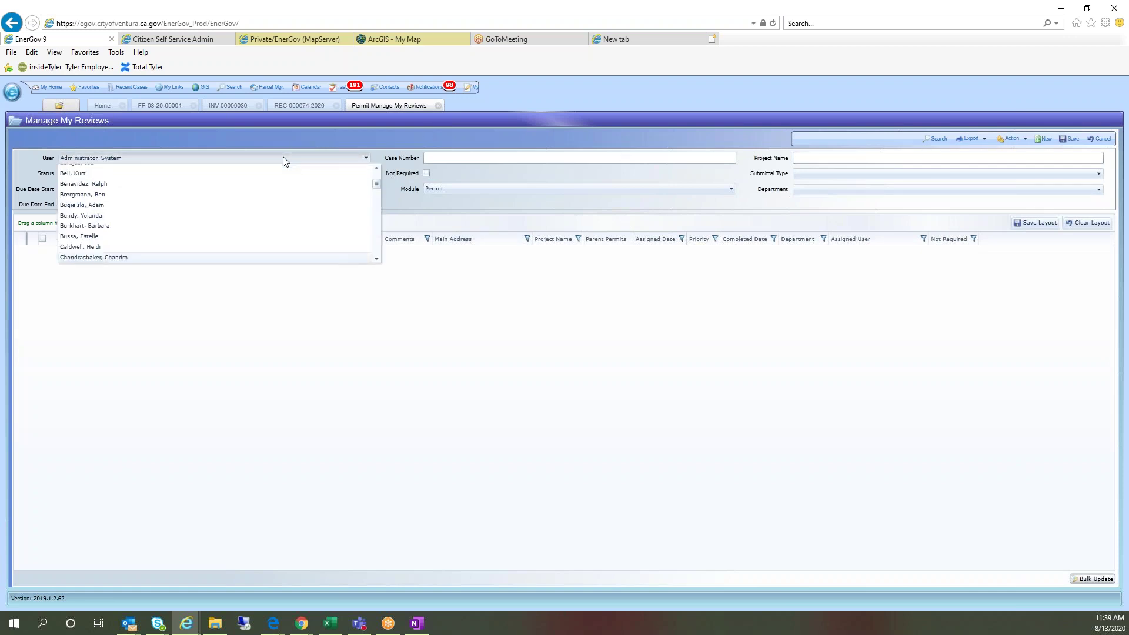
{"action": "left_click", "coordinate": [156, 258]}
{"action": "left_click", "coordinate": [82, 174]}
{"action": "key", "text": "Escape"}
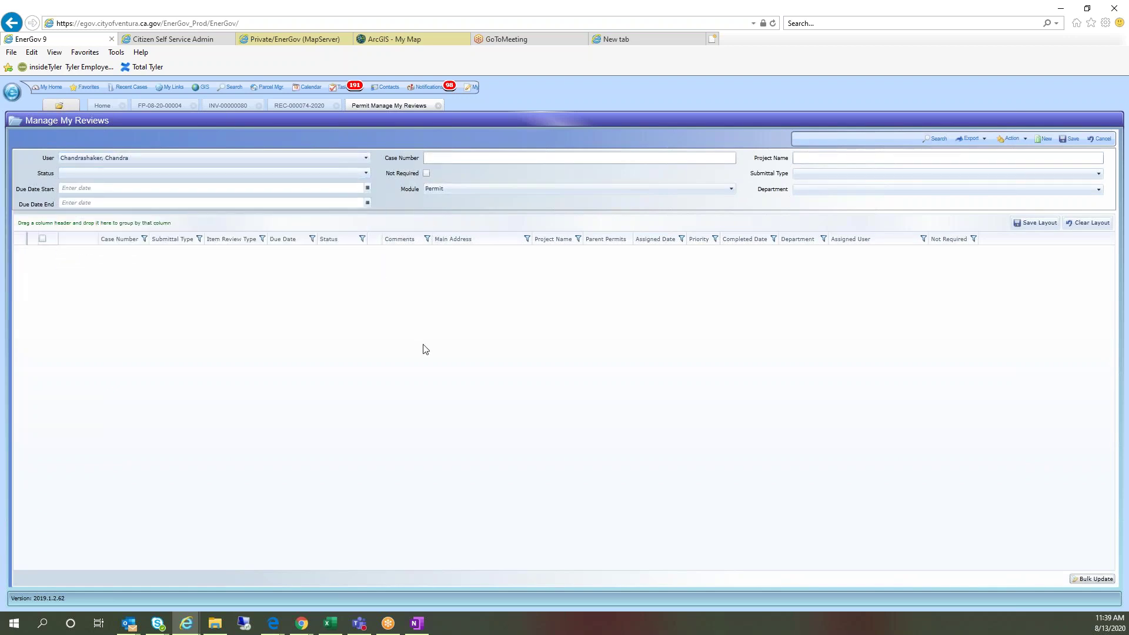
{"action": "left_click", "coordinate": [934, 139]}
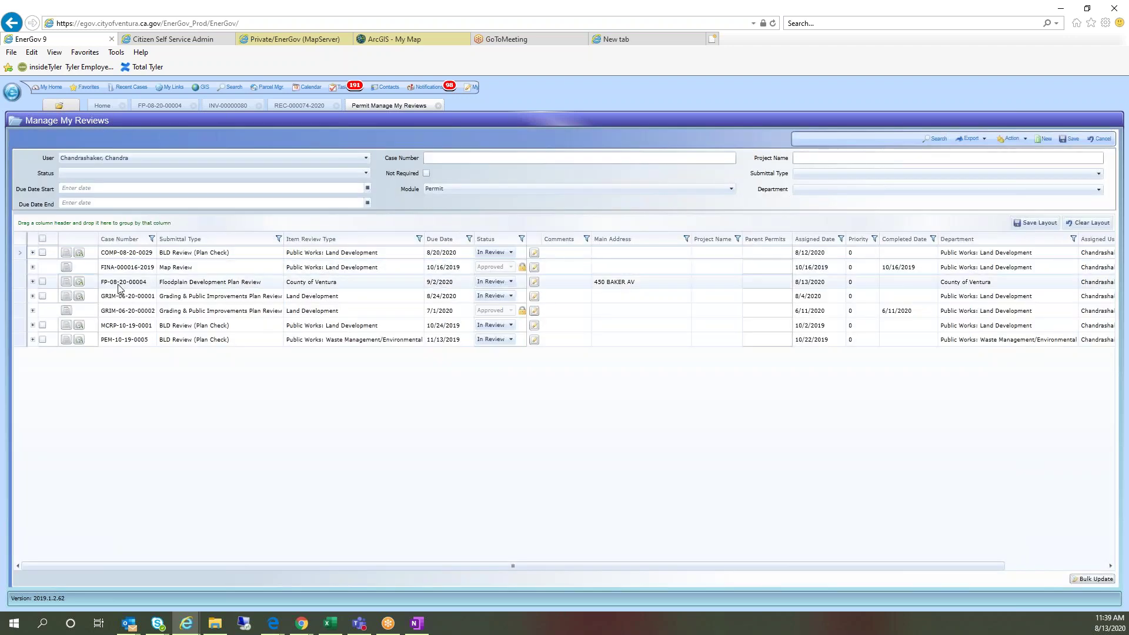
Step: Expand the FP-08-20-00004 review and search corrections in the Fire - Cell Towers category
{"action": "left_click", "coordinate": [33, 283]}
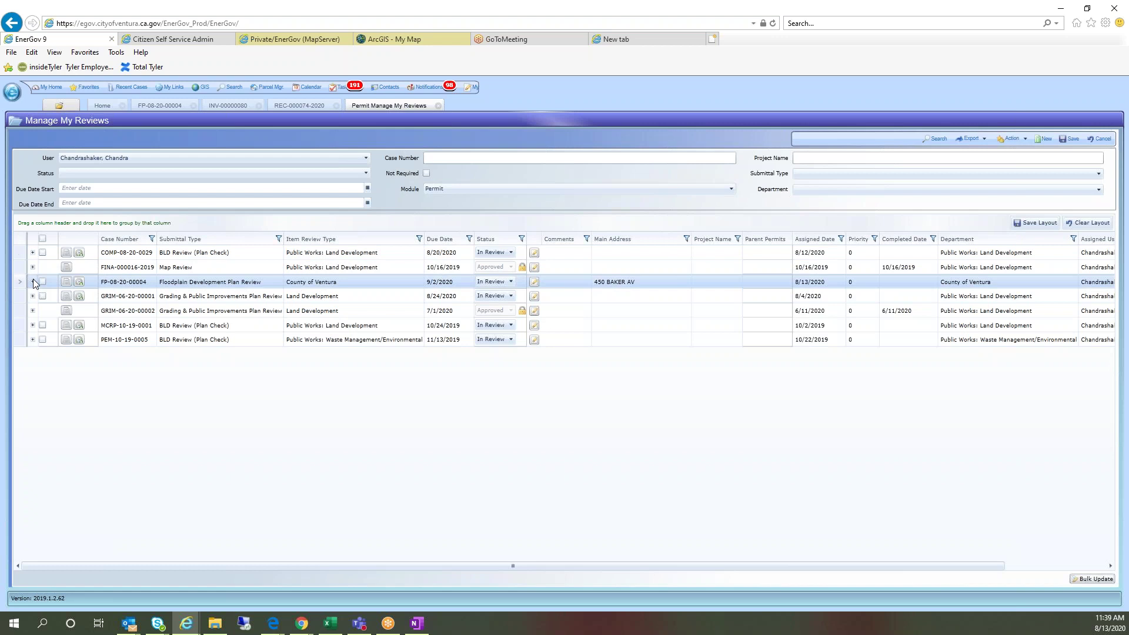
{"action": "left_click", "coordinate": [34, 282]}
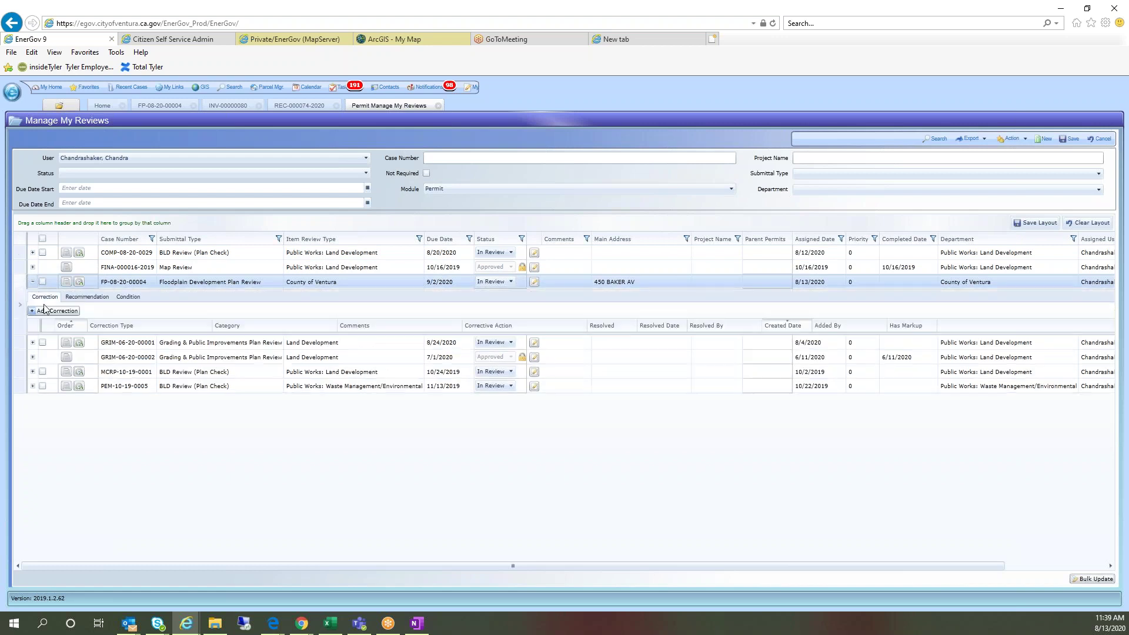
{"action": "left_click", "coordinate": [55, 312]}
{"action": "left_click", "coordinate": [520, 261]}
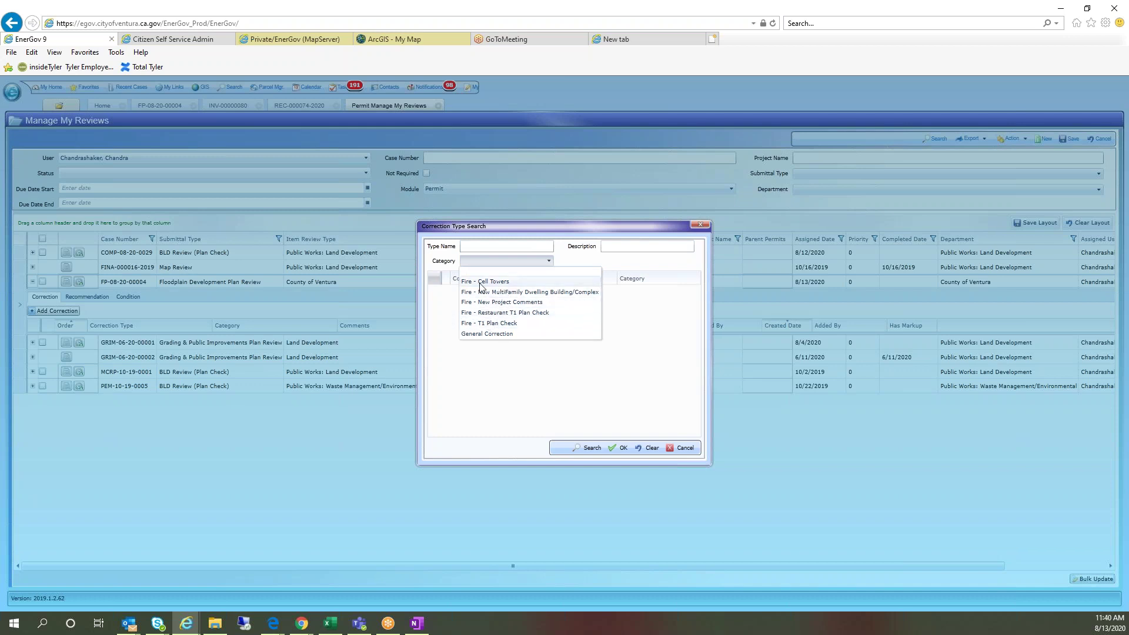
{"action": "left_click", "coordinate": [484, 282]}
{"action": "left_click", "coordinate": [587, 448]}
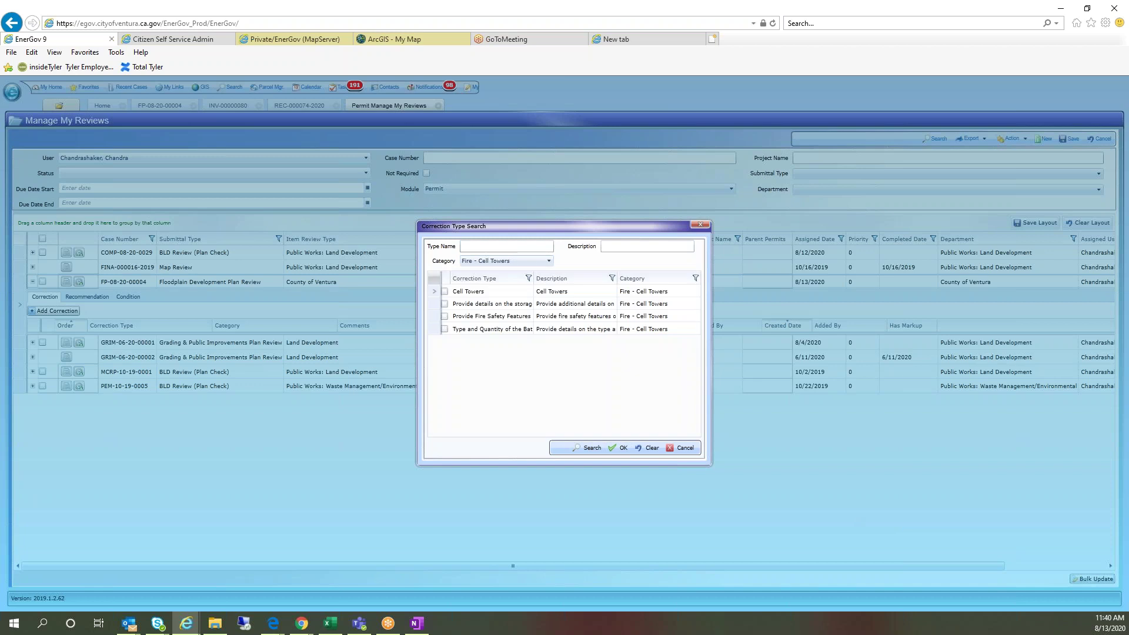
Step: Add the Cell Towers, battery storage-area details and Provide Fire Safety Features corrections, then start a recommendation
{"action": "left_click", "coordinate": [444, 291]}
{"action": "left_click", "coordinate": [444, 303]}
{"action": "left_click", "coordinate": [445, 316]}
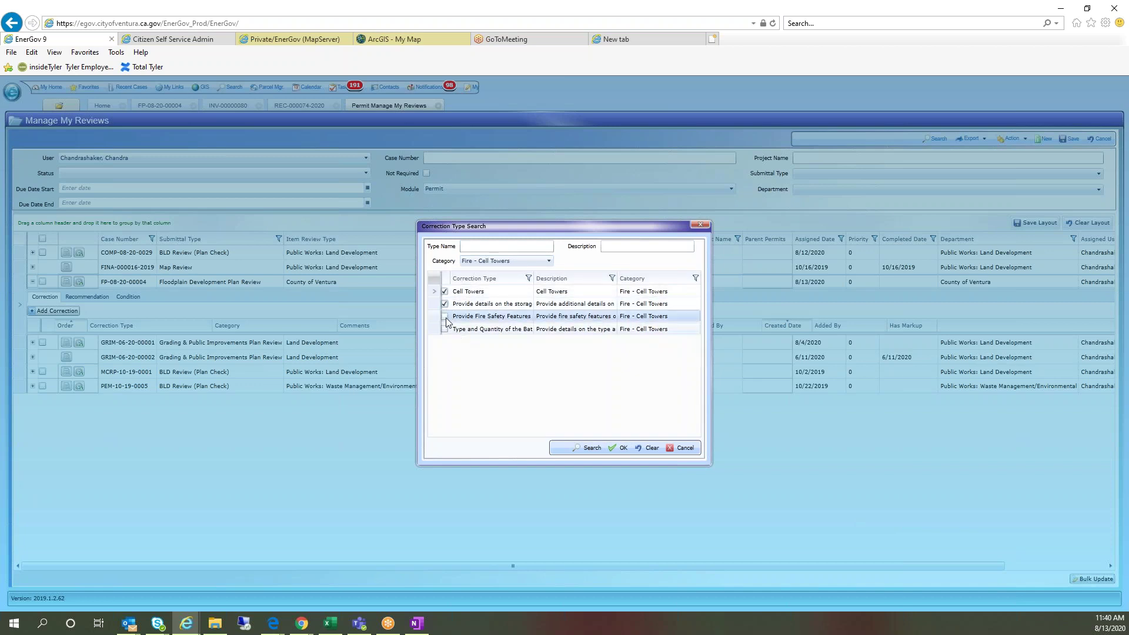
{"action": "left_click", "coordinate": [621, 448]}
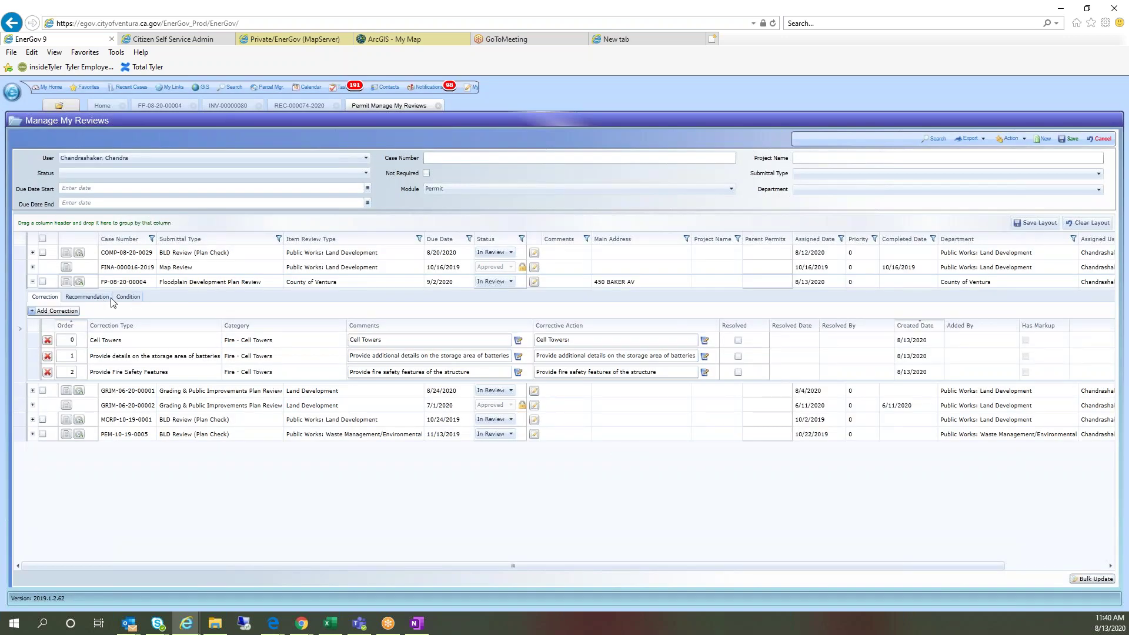
{"action": "left_click", "coordinate": [89, 297]}
{"action": "left_click", "coordinate": [68, 311]}
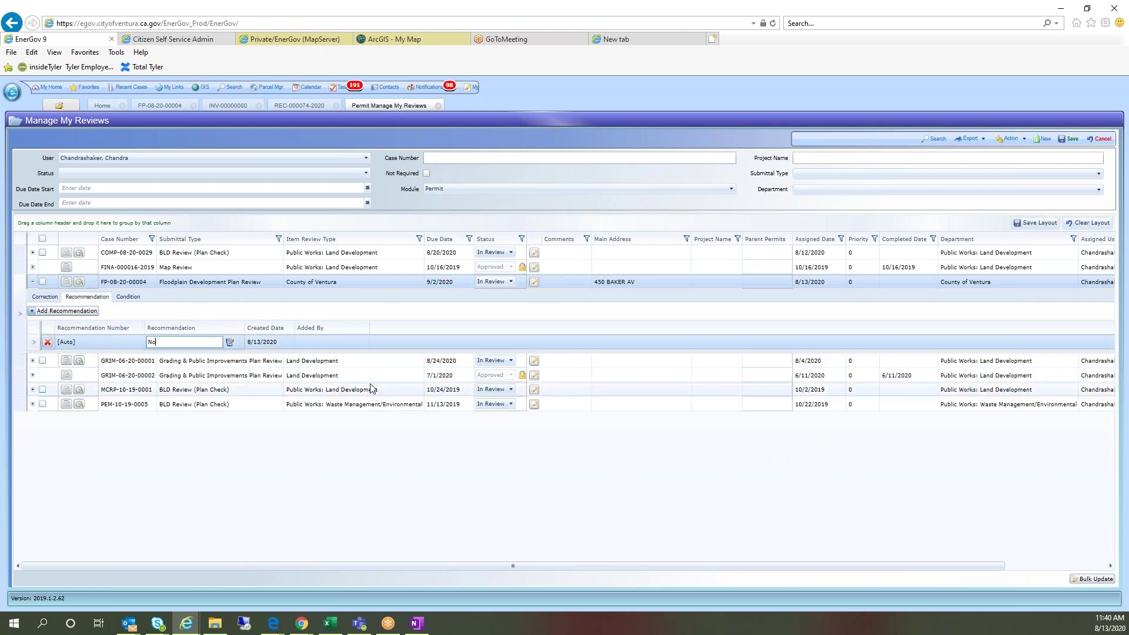
Step: Enter the recommendation text 'House needs foundation walls', fixing typos along the way
{"action": "key", "text": "BackSpace"}
{"action": "key", "text": "BackSpace"}
{"action": "type", "text": "Ho"}
{"action": "key", "text": "BackSpace"}
{"action": "key", "text": "BackSpace"}
{"action": "key", "text": "BackSpace"}
{"action": "type", "text": "use is bui"}
{"action": "key", "text": "BackSpace"}
{"action": "key", "text": "BackSpace"}
{"action": "type", "text": "needs foundation walls"}
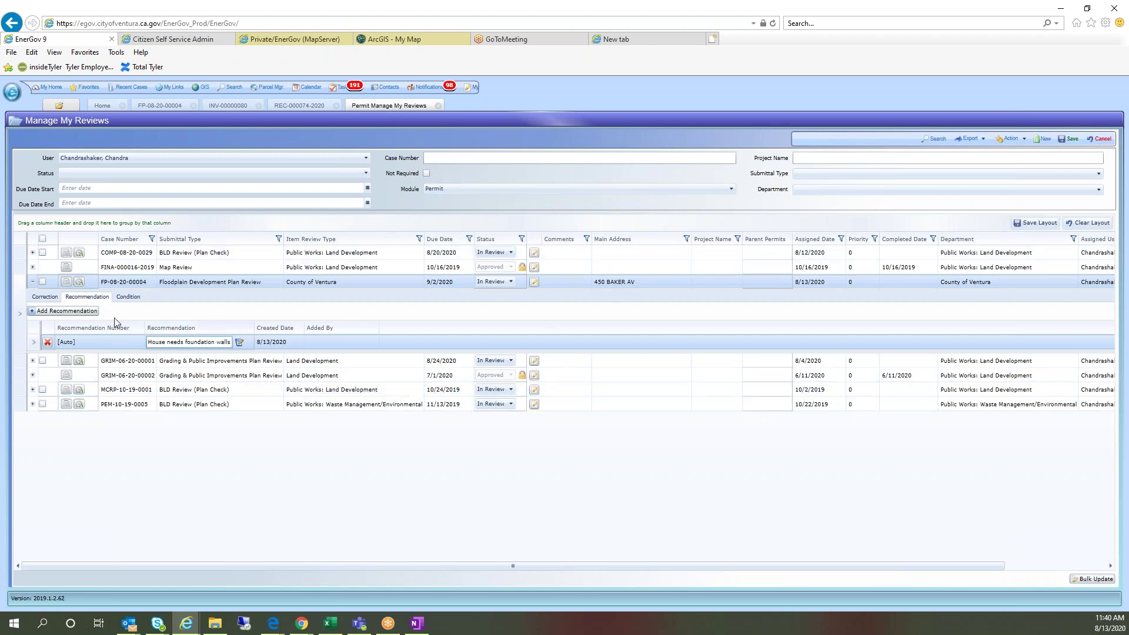
Step: Save the corrections, set the County of Ventura review to Requires Re-submit and save again
{"action": "left_click", "coordinate": [128, 297]}
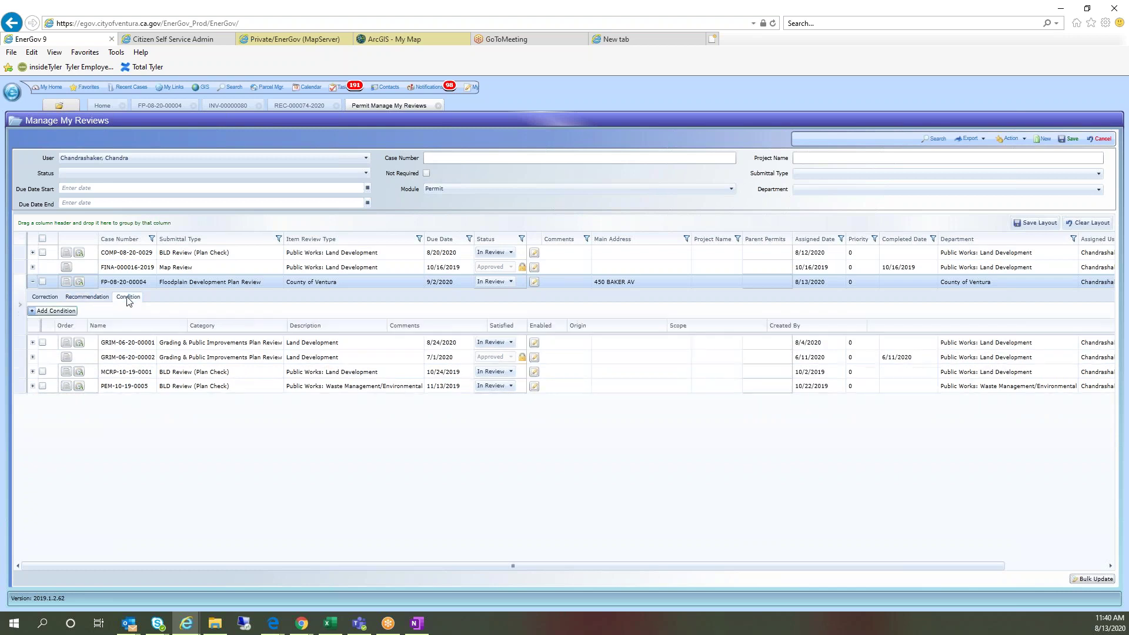
{"action": "left_click", "coordinate": [1068, 138]}
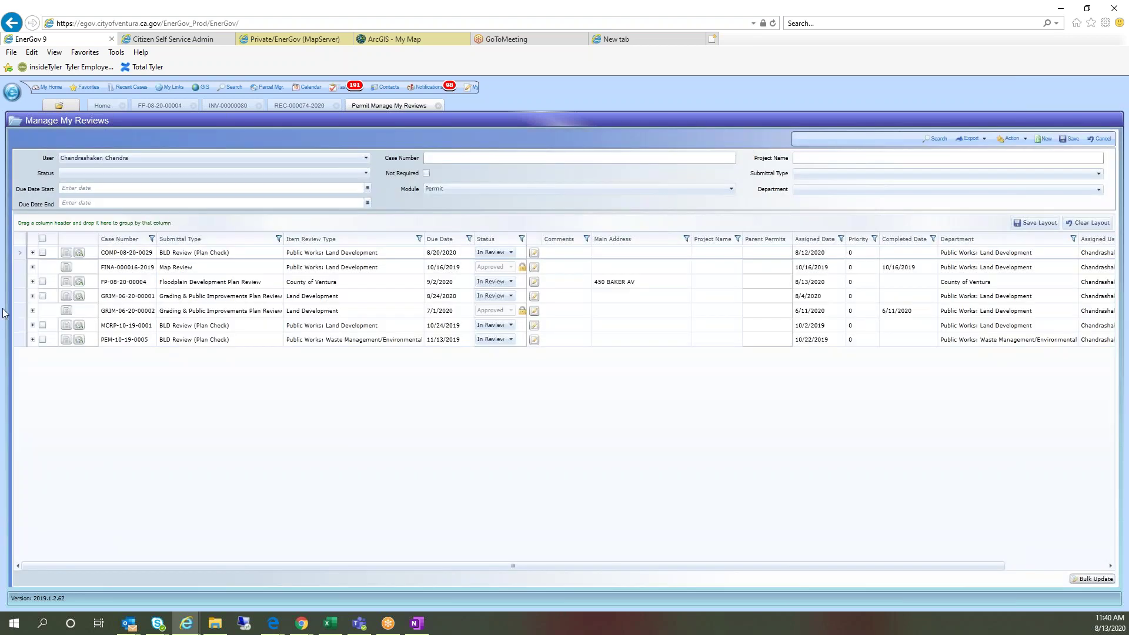
{"action": "left_click", "coordinate": [499, 281]}
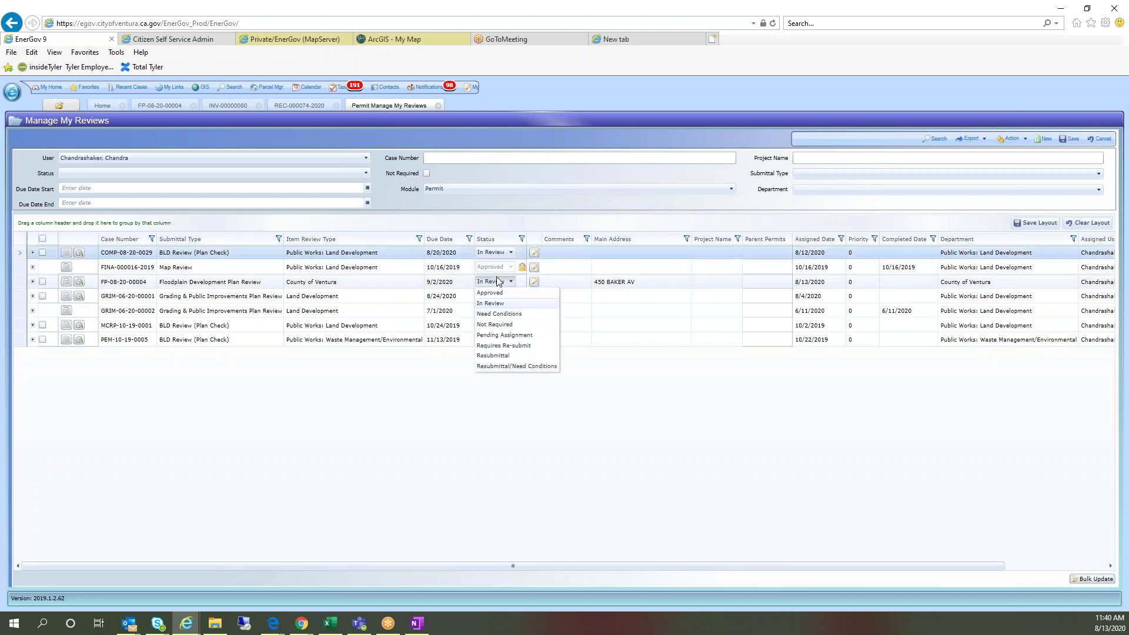
{"action": "left_click", "coordinate": [496, 346]}
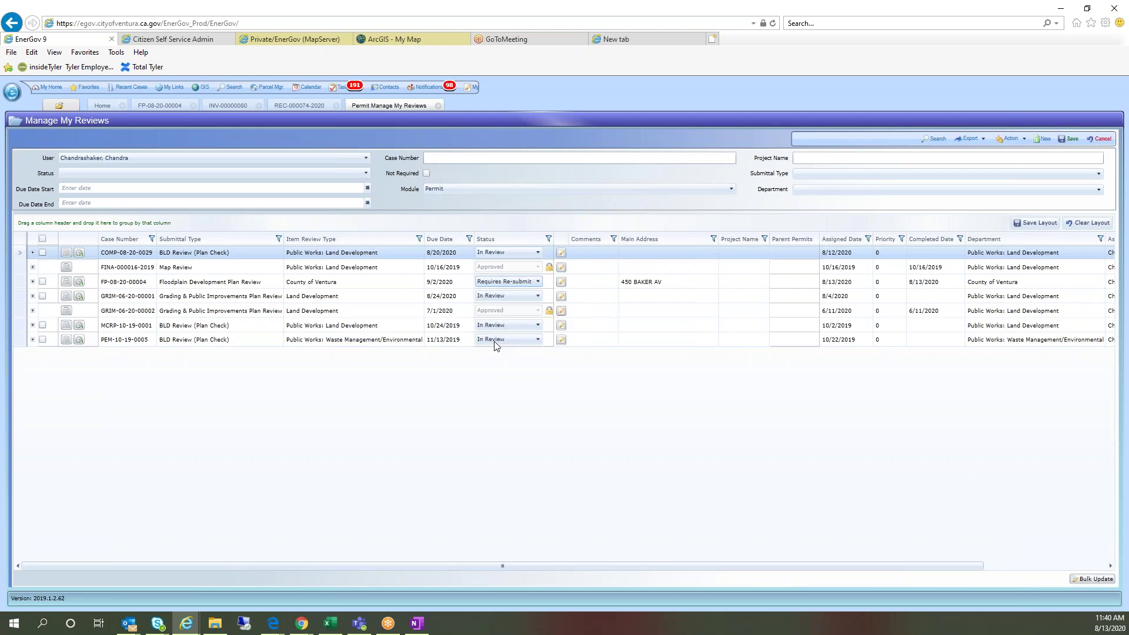
{"action": "left_click", "coordinate": [1069, 139]}
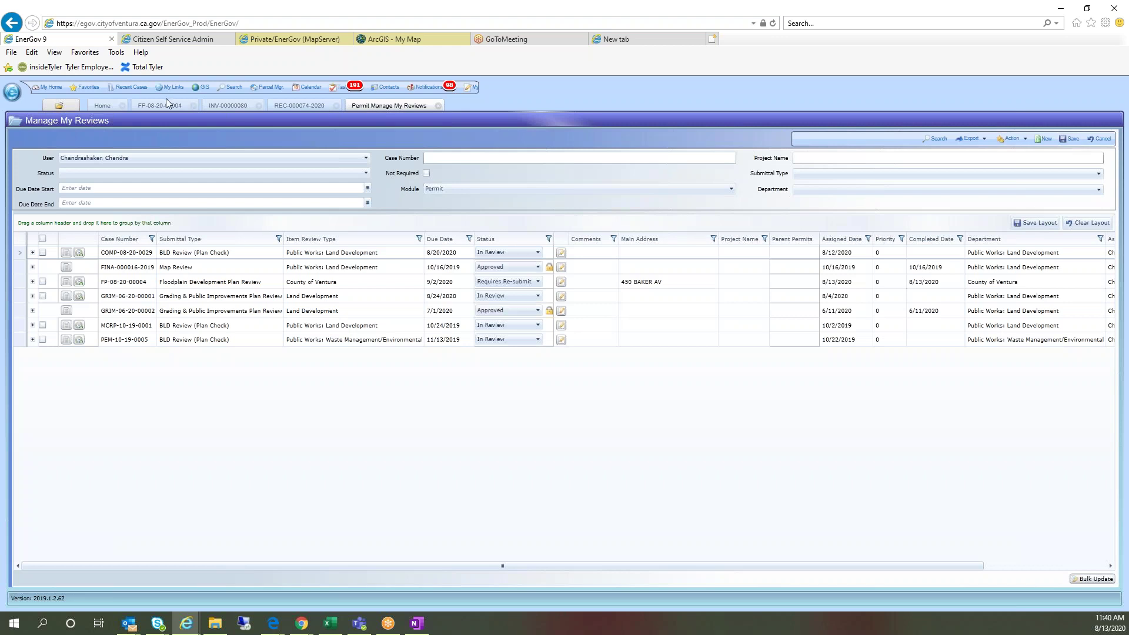
{"action": "left_click", "coordinate": [167, 102]}
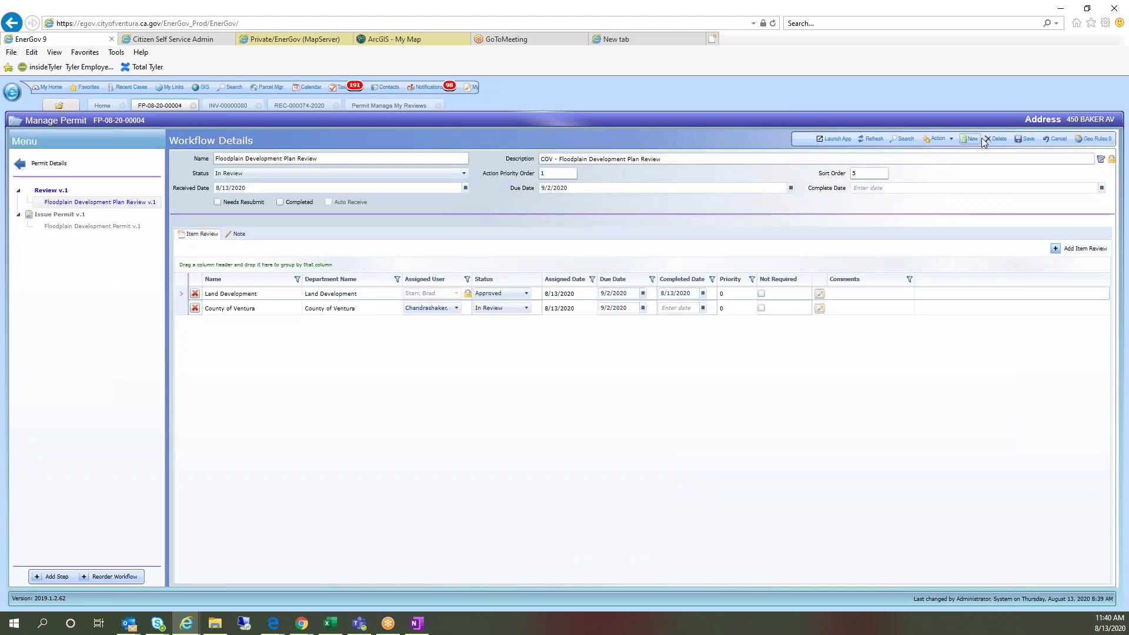
Step: Refresh the workflow and inspect the completed Floodplain Development Plan Review v.1 round
{"action": "left_click", "coordinate": [879, 141]}
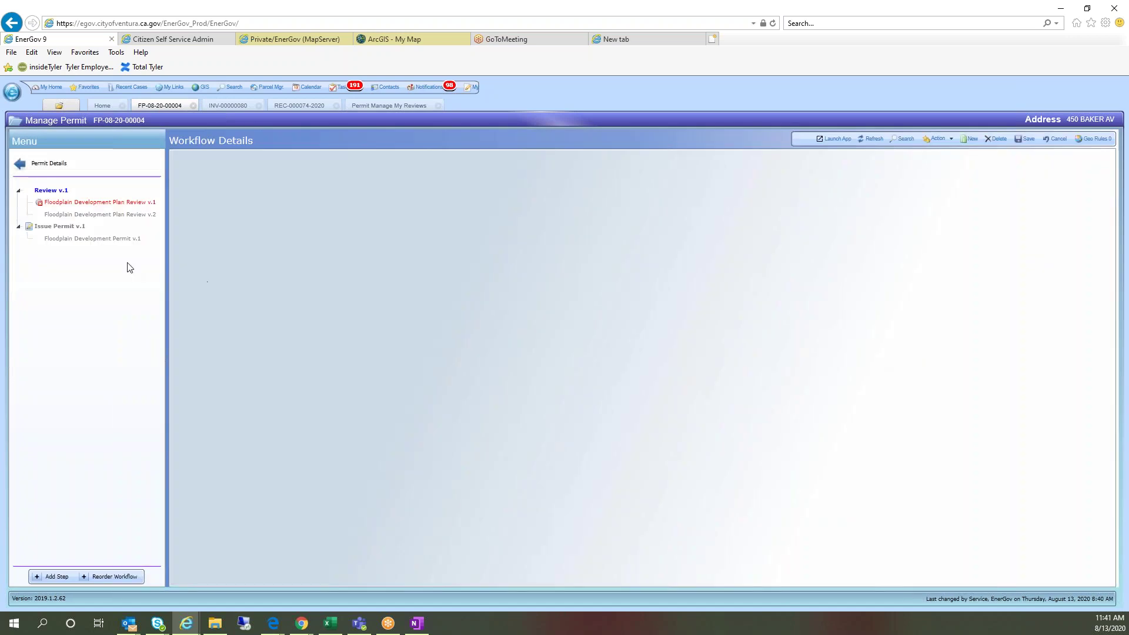
{"action": "left_click", "coordinate": [53, 203]}
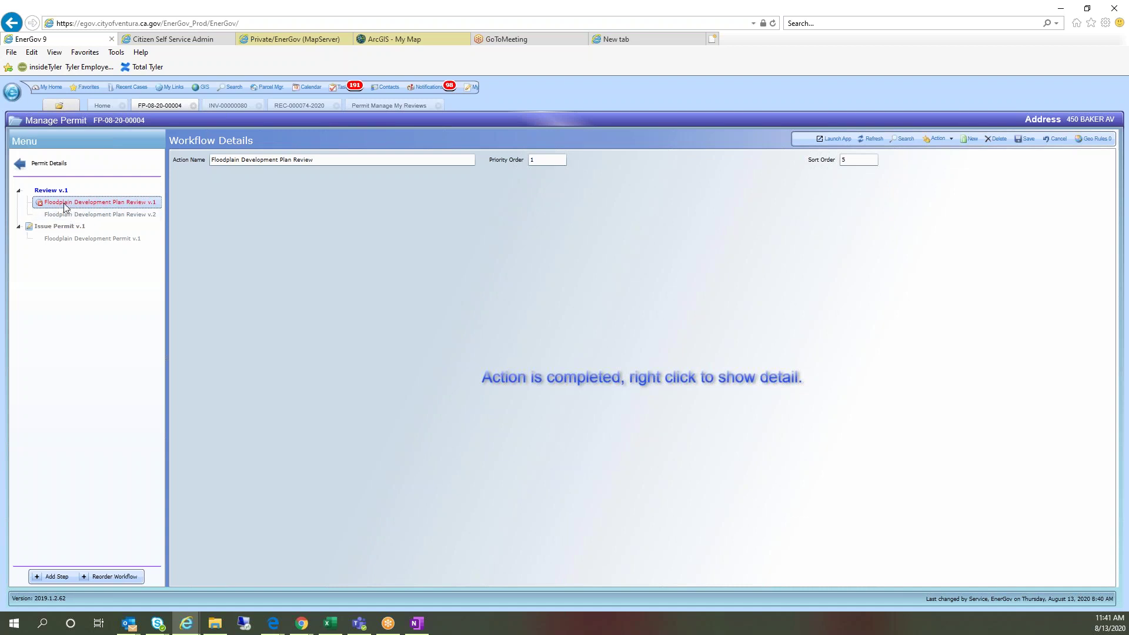
{"action": "right_click", "coordinate": [64, 203]}
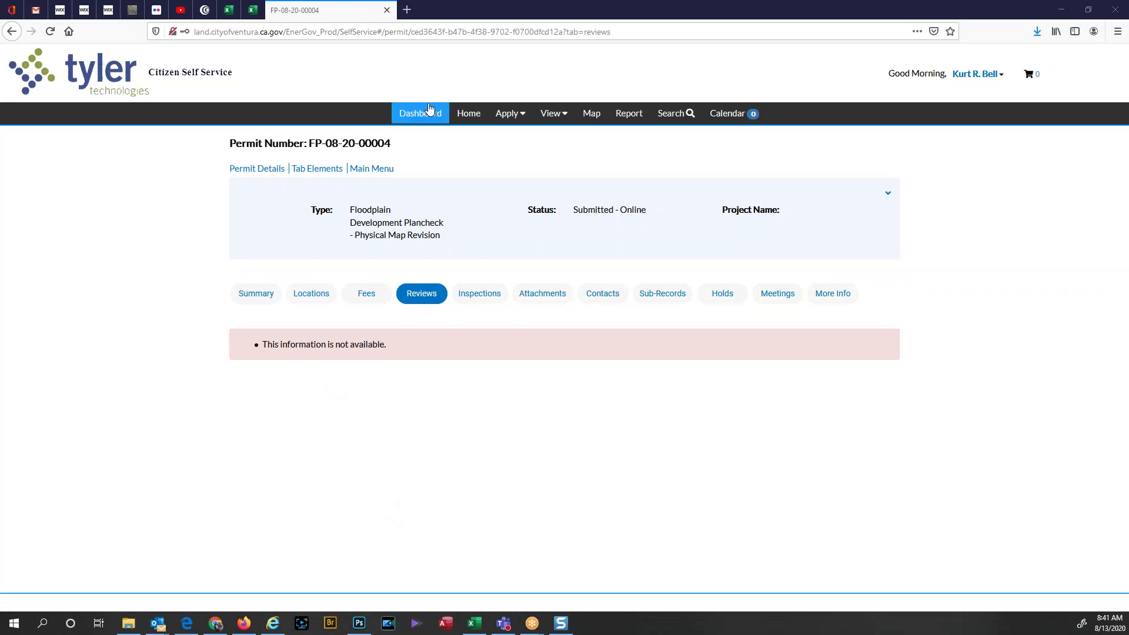
Step: From the portal dashboard's attention list, open FP-08-20-00004's Failed Reviews
{"action": "left_click", "coordinate": [428, 113]}
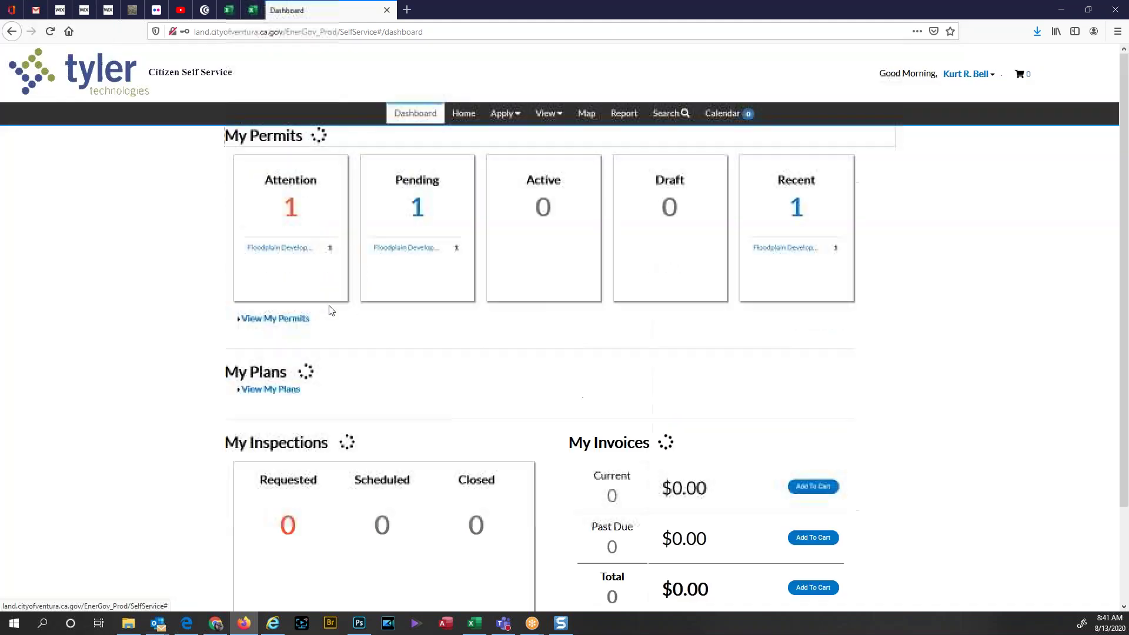
{"action": "left_click", "coordinate": [418, 210]}
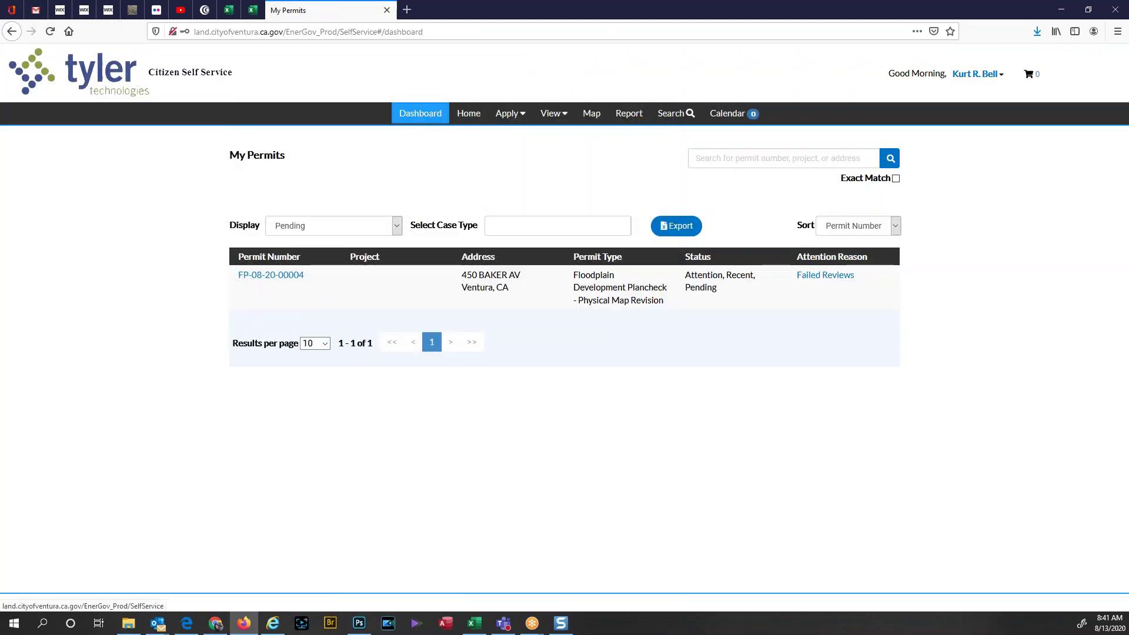
{"action": "left_click", "coordinate": [420, 113]}
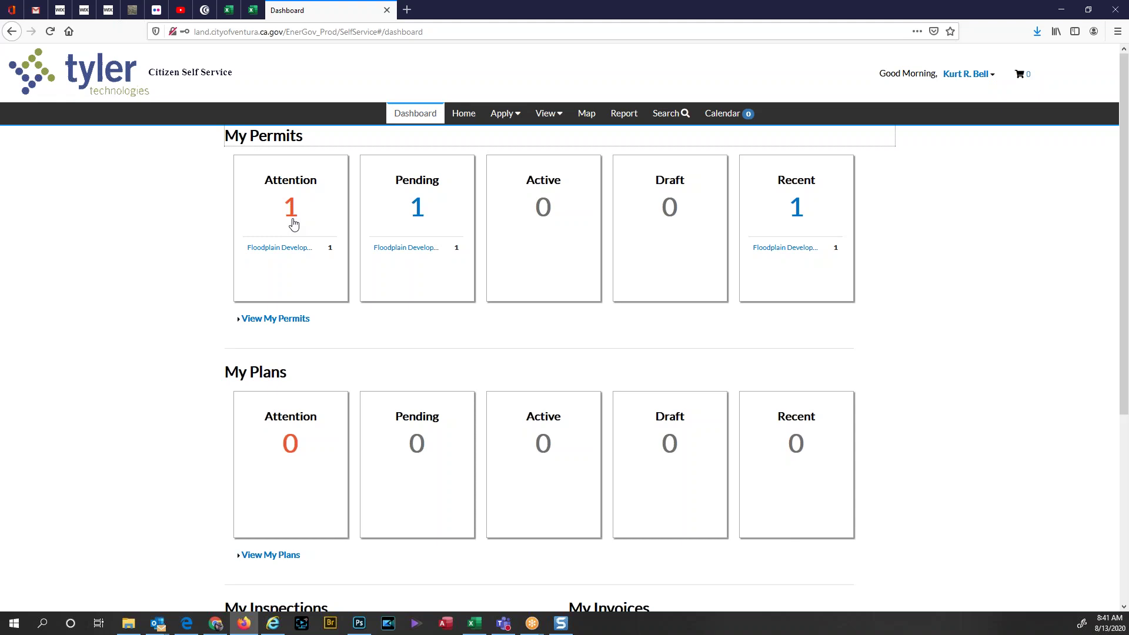
{"action": "left_click", "coordinate": [290, 209]}
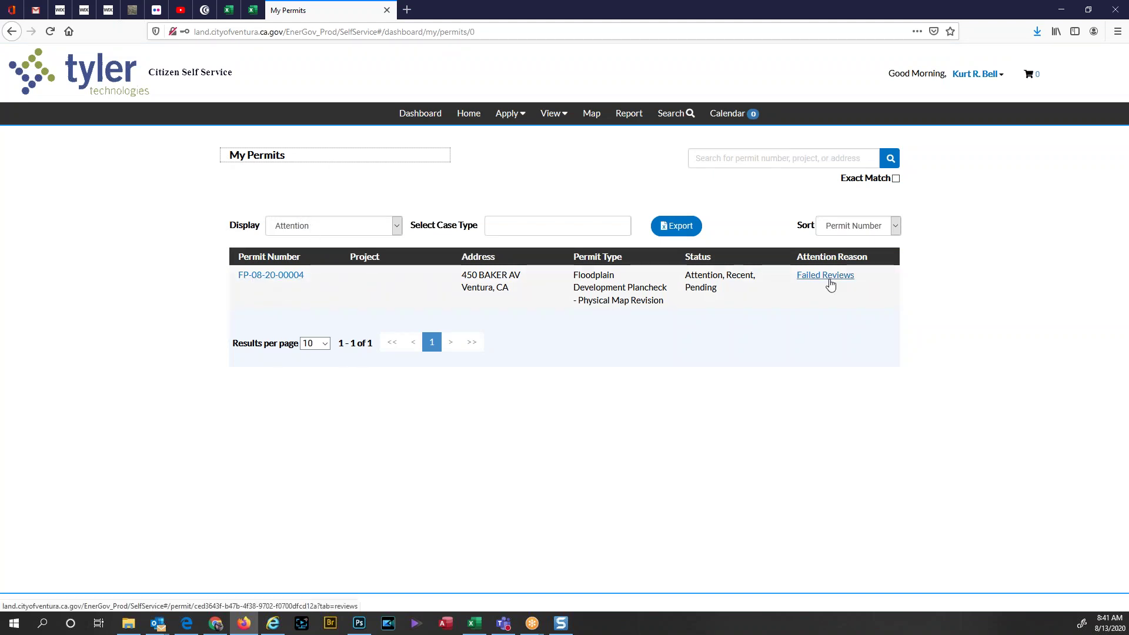
{"action": "left_click", "coordinate": [283, 281]}
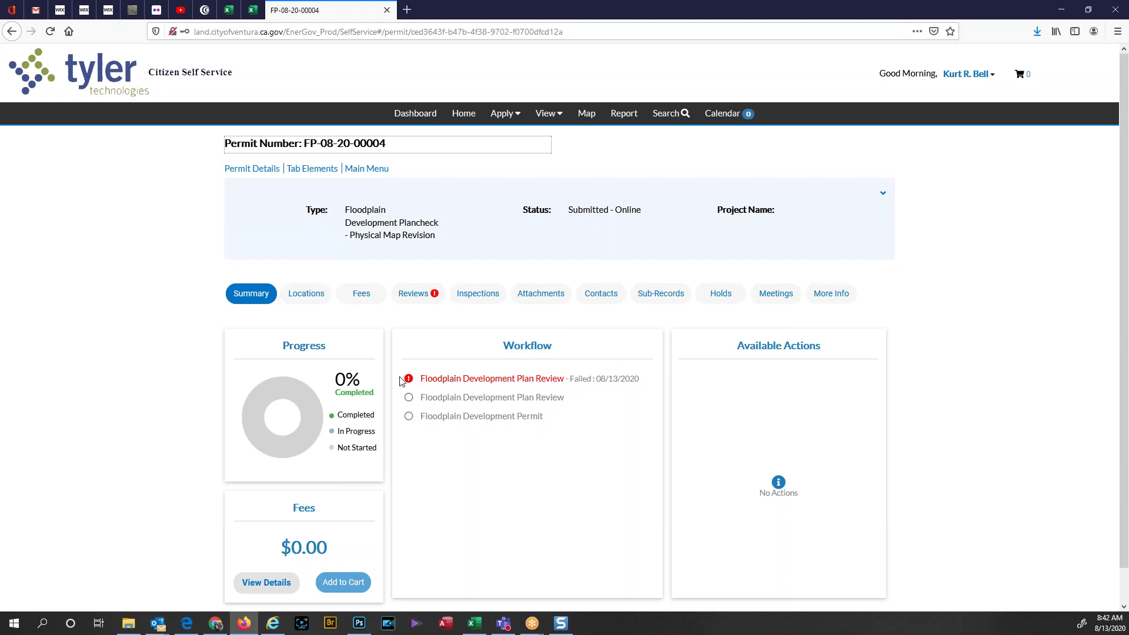
Step: View FP-08-20-00004's review results on the portal Reviews tab
{"action": "left_click", "coordinate": [411, 298]}
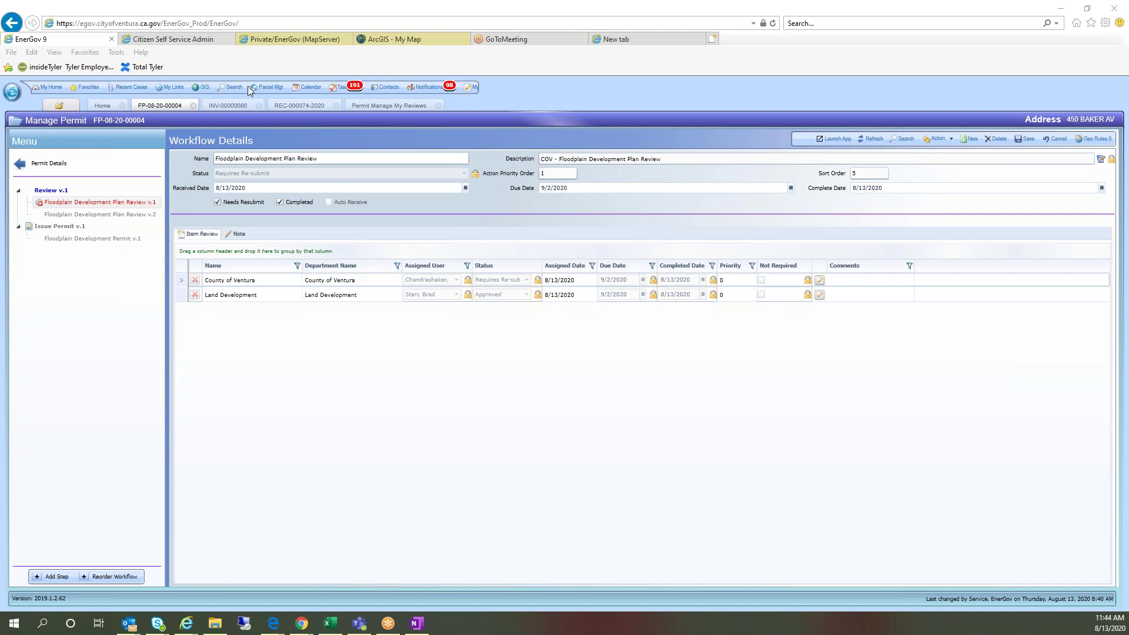
Step: Select FP-08-20-00004's Requires Re-submit review in Manage My Reviews, then switch to Chrome
{"action": "left_click", "coordinate": [387, 107]}
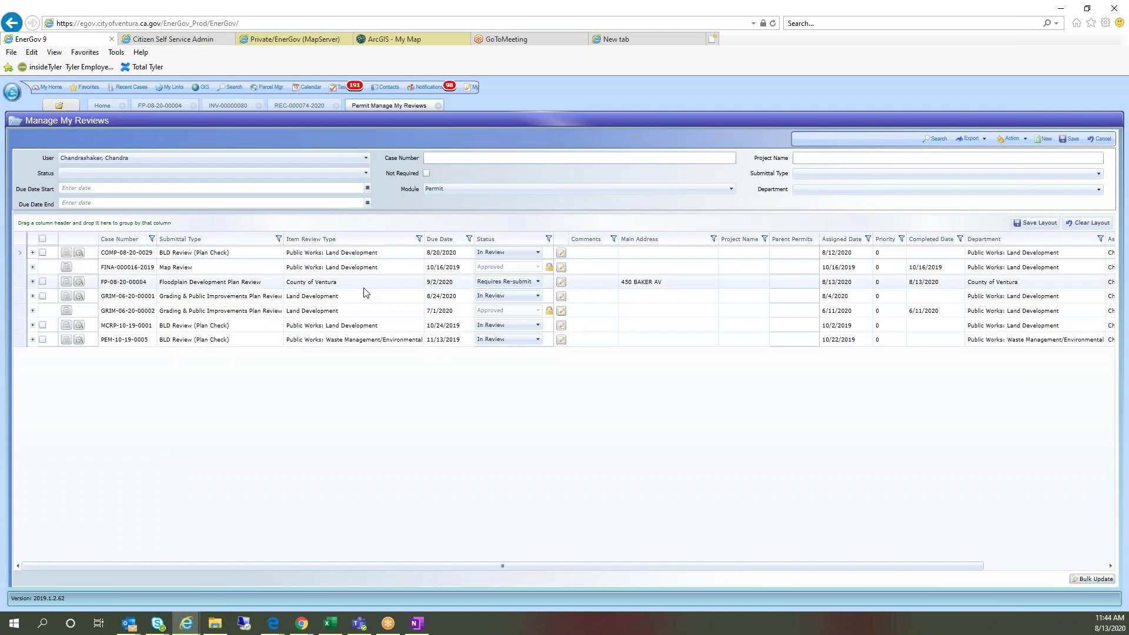
{"action": "left_click", "coordinate": [36, 282]}
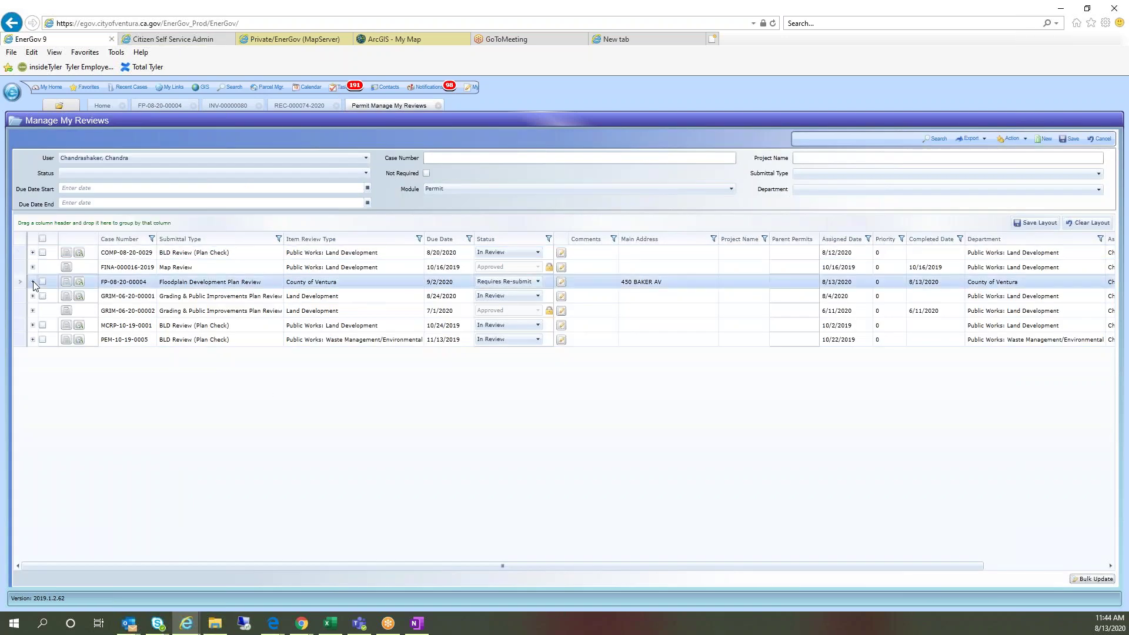
{"action": "key", "text": "alt+Tab"}
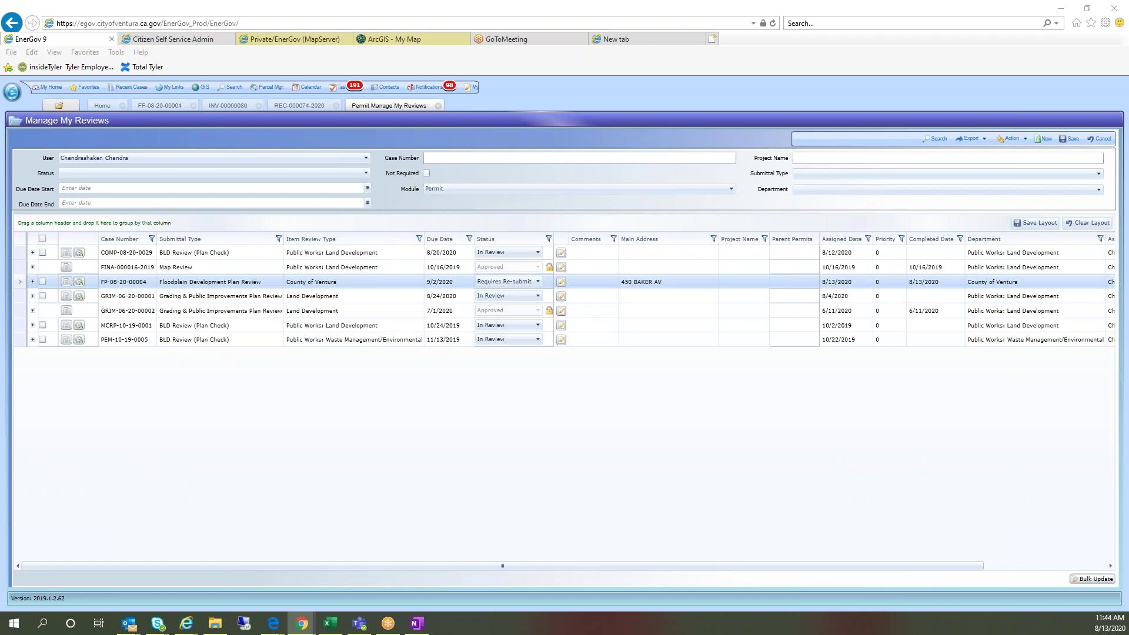
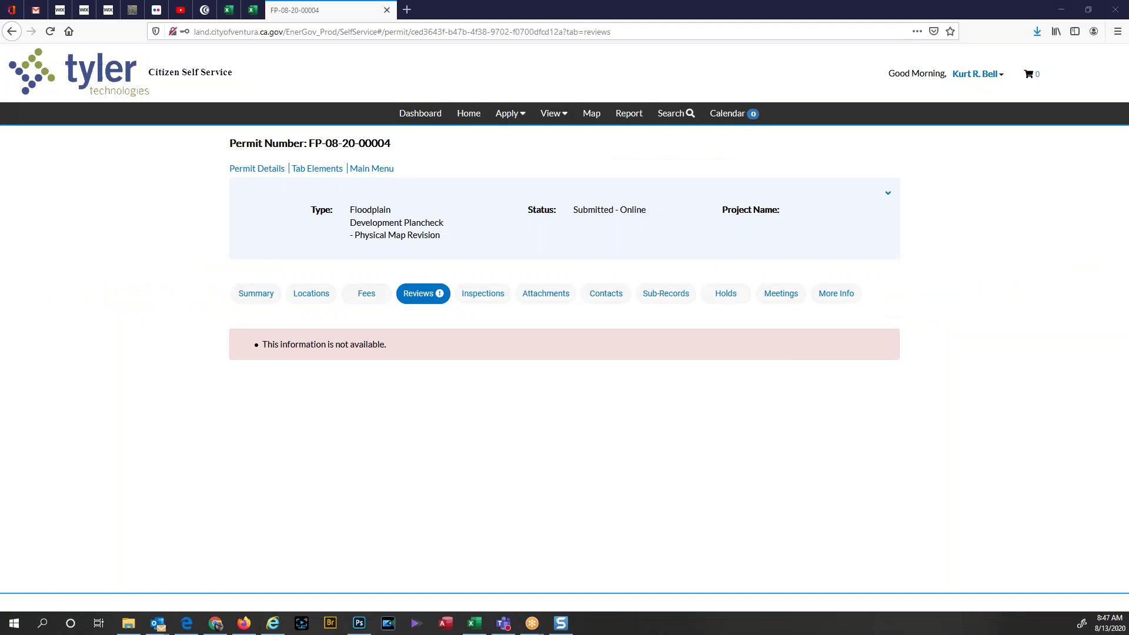
Step: Open the Dashboard and scroll through its My Inspections and My Invoices summaries
{"action": "left_click", "coordinate": [410, 120]}
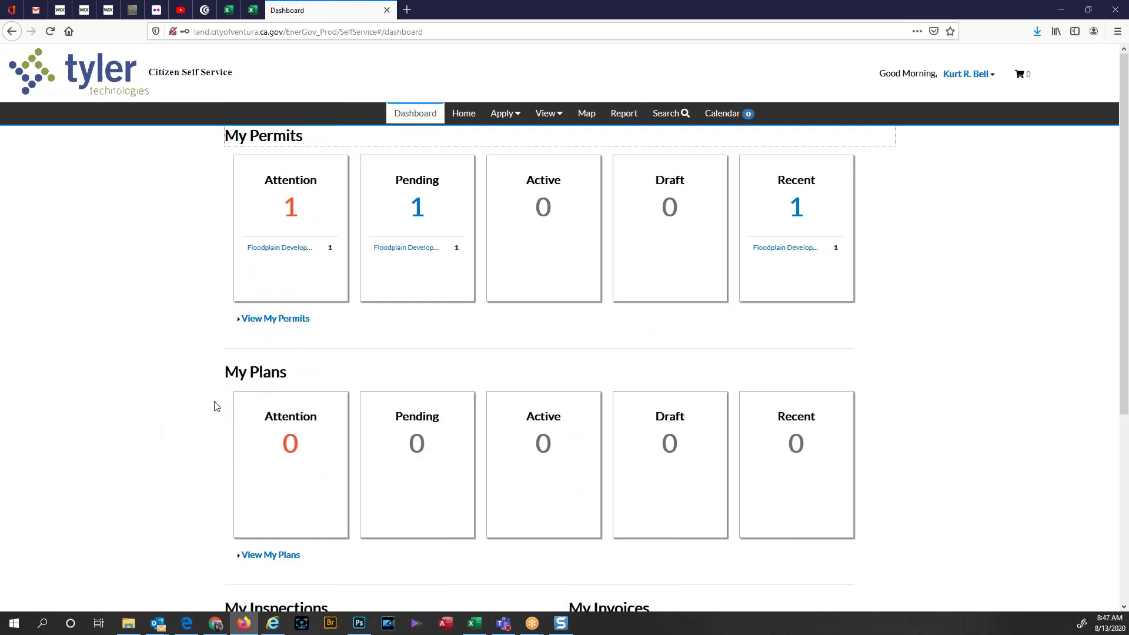
{"action": "scroll", "coordinate": [297, 468], "scroll_direction": "down", "scroll_amount": 5}
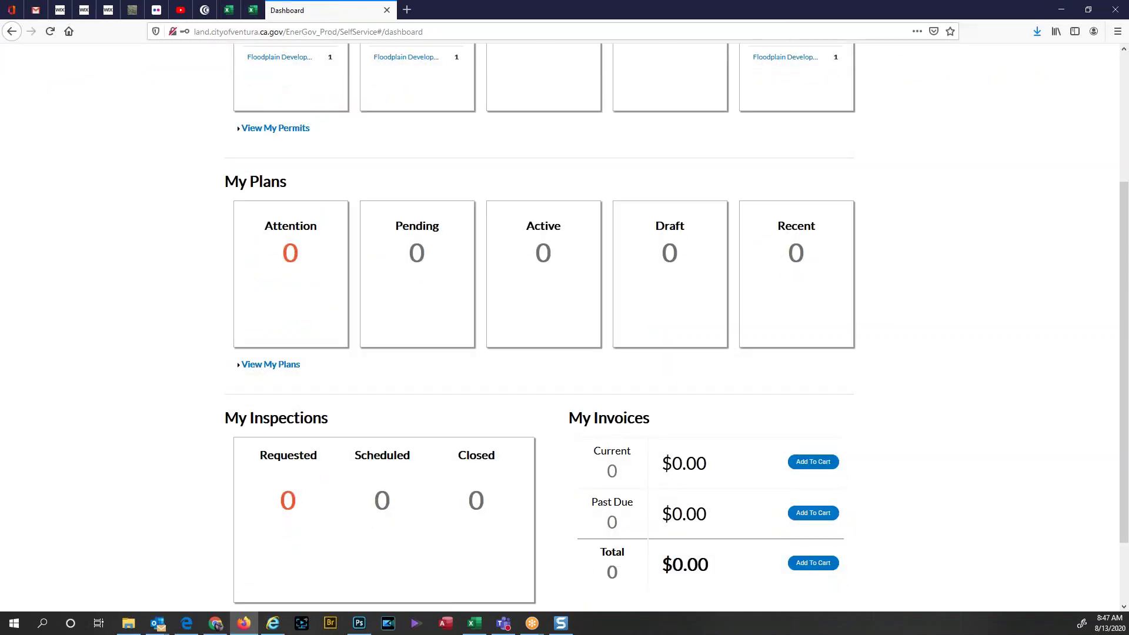
{"action": "scroll", "coordinate": [295, 479], "scroll_direction": "up", "scroll_amount": 5}
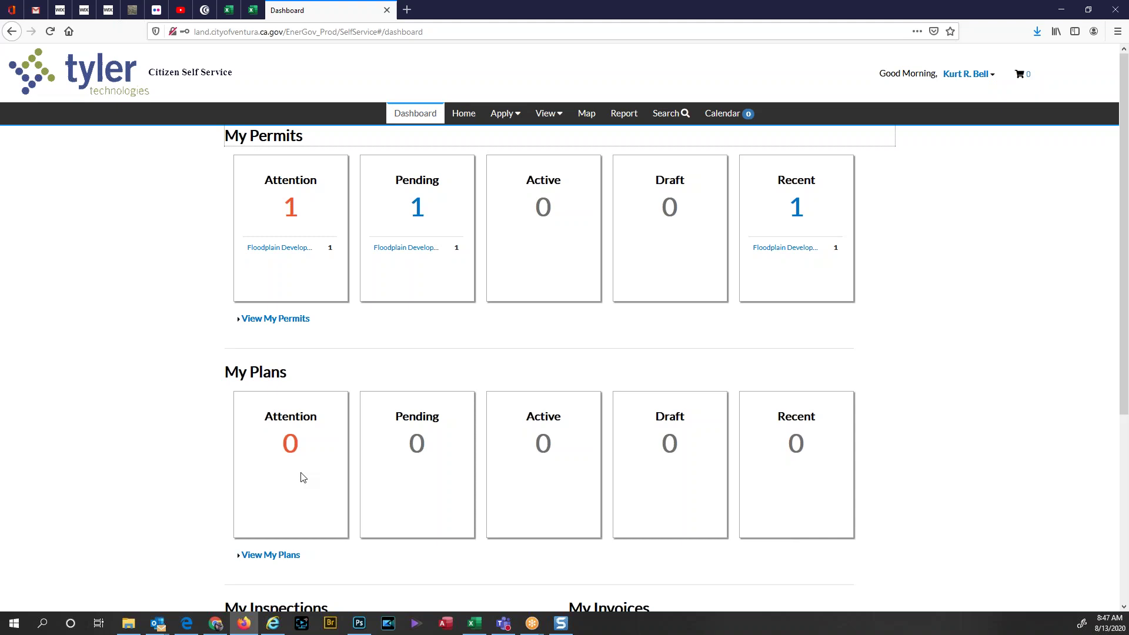
Step: Open Public Reports and look through the Report Type and Report dropdown lists
{"action": "left_click", "coordinate": [623, 113]}
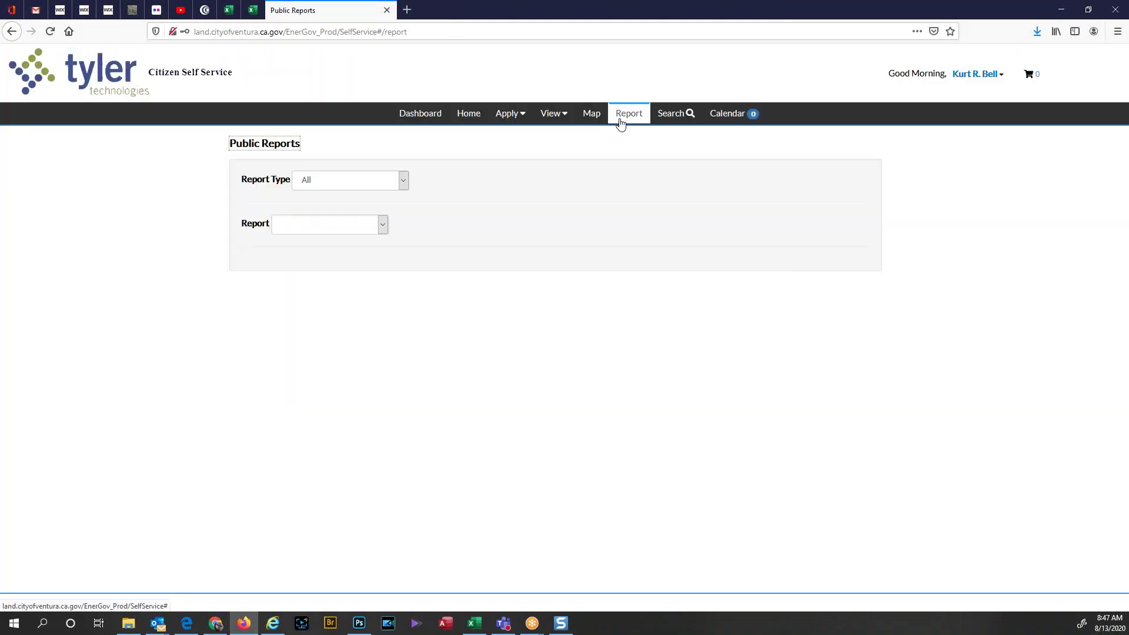
{"action": "left_click", "coordinate": [404, 181]}
{"action": "left_click", "coordinate": [405, 180]}
{"action": "left_click", "coordinate": [382, 225]}
{"action": "left_click", "coordinate": [383, 229]}
Step: Open and close the View records menu, then return to the Home page
{"action": "left_click", "coordinate": [564, 118]}
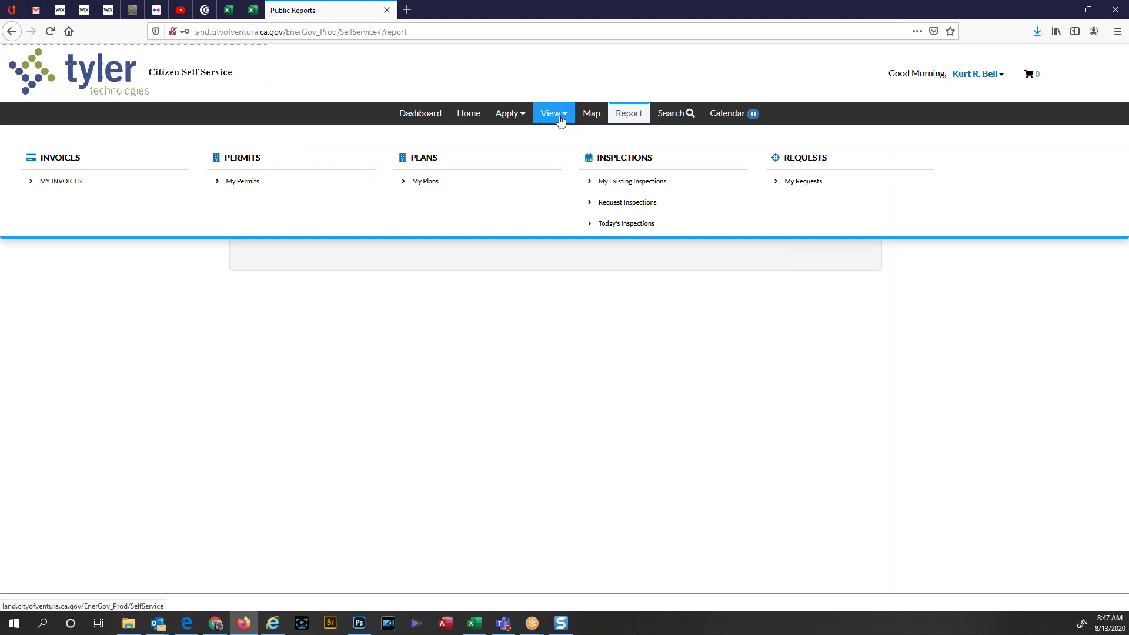
{"action": "left_click", "coordinate": [615, 160]}
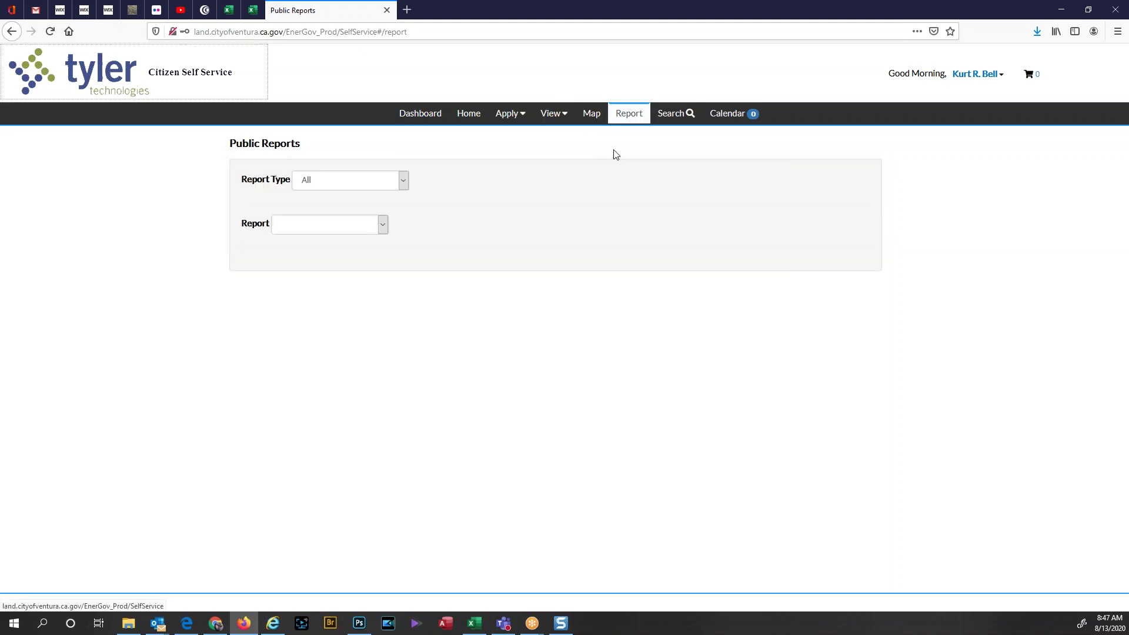
{"action": "left_click", "coordinate": [563, 114]}
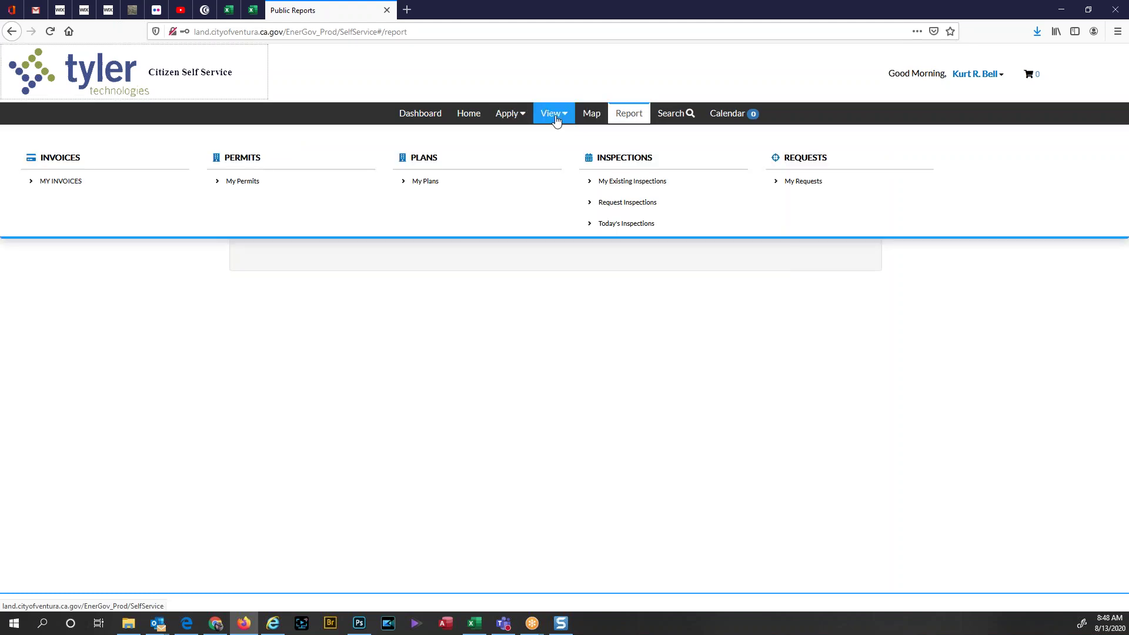
{"action": "left_click", "coordinate": [600, 157]}
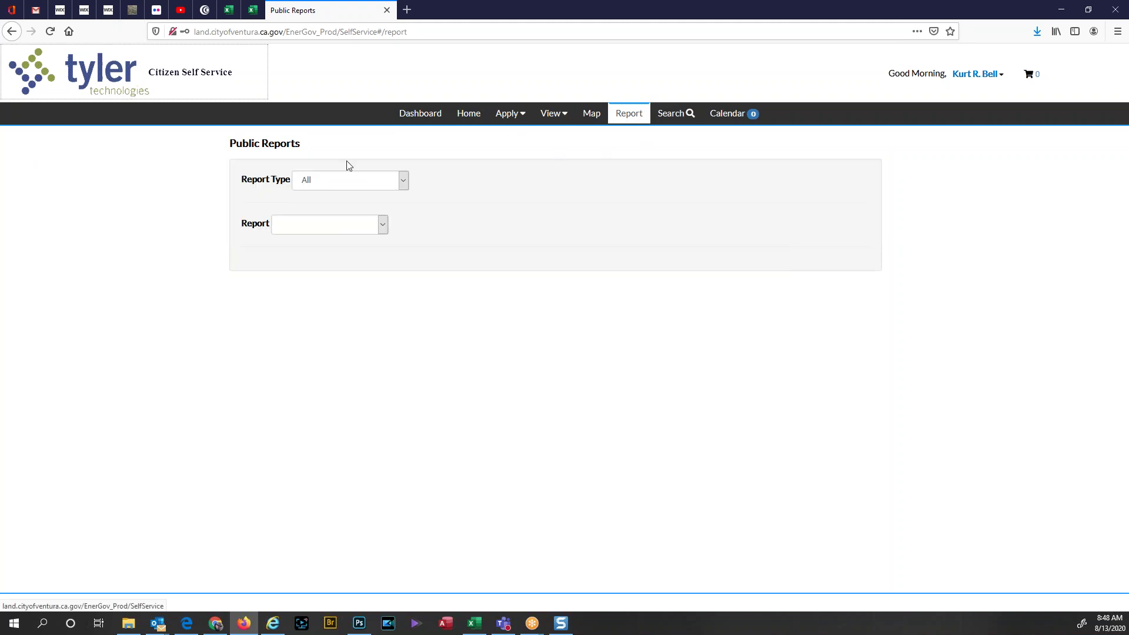
{"action": "left_click", "coordinate": [488, 120]}
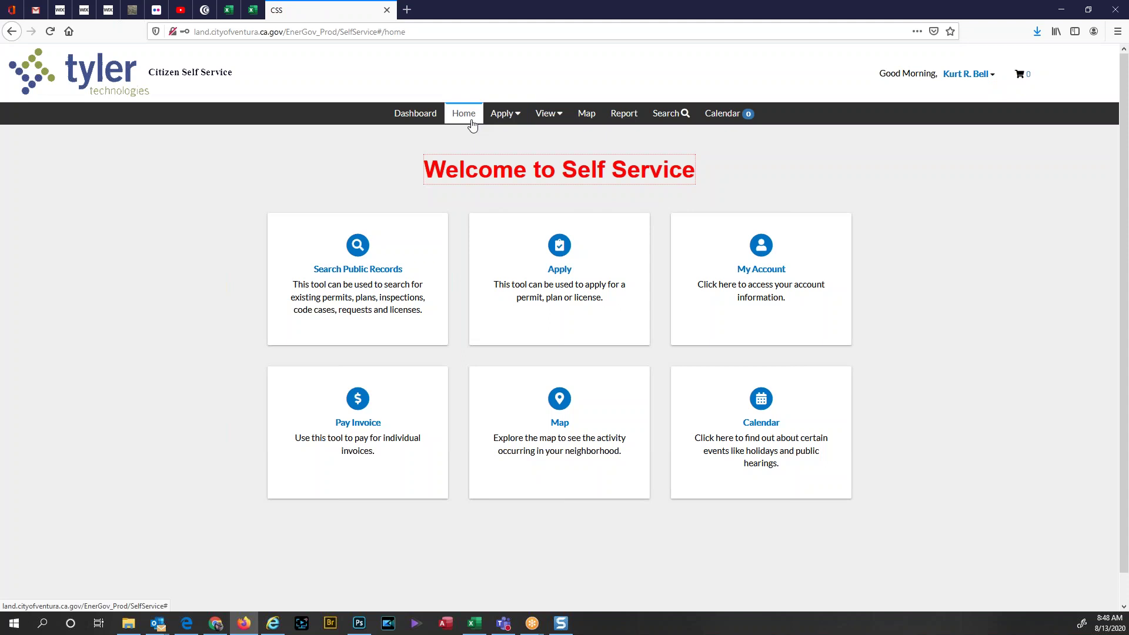
Step: Look over the August 2020 Calendar Events month view, then go to the Public Information search
{"action": "left_click", "coordinate": [754, 421]}
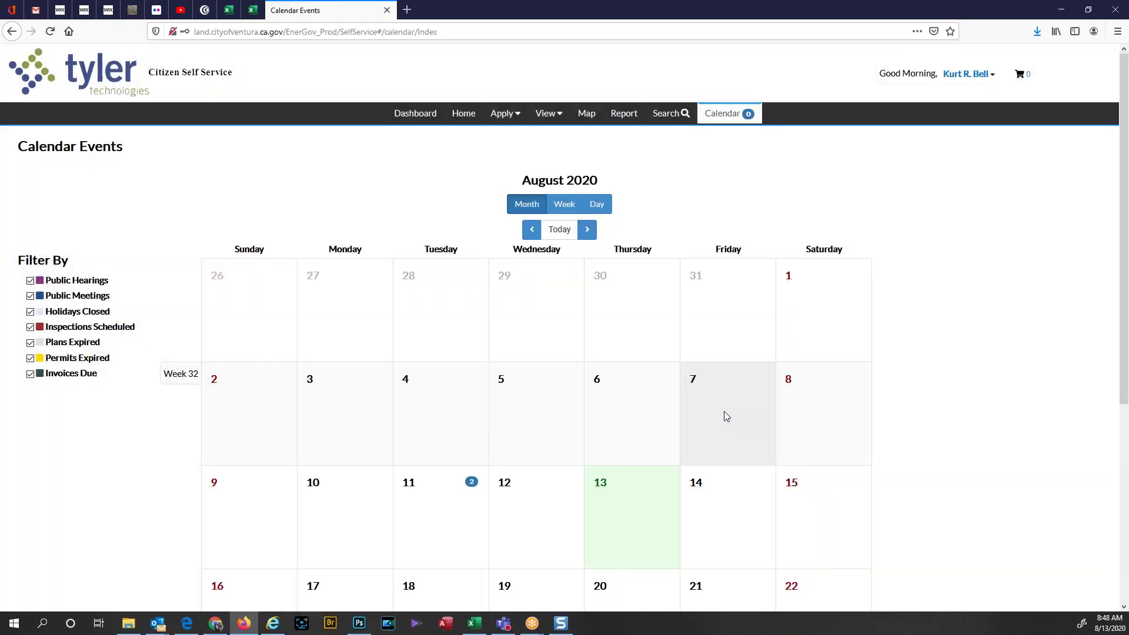
{"action": "scroll", "coordinate": [720, 410], "scroll_direction": "down", "scroll_amount": 5}
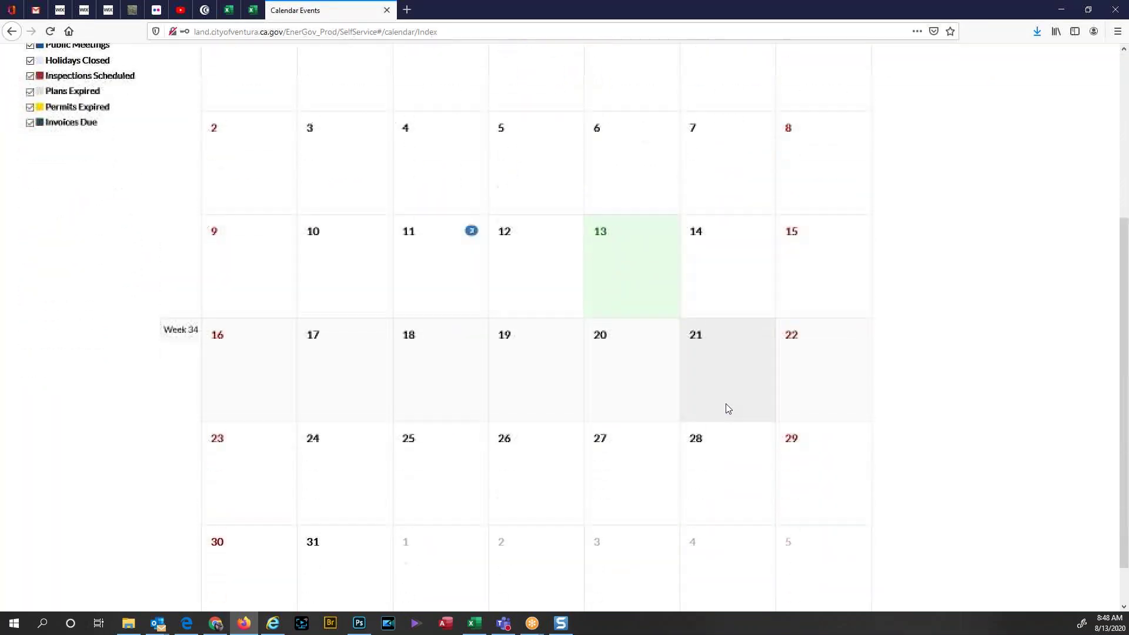
{"action": "scroll", "coordinate": [725, 410], "scroll_direction": "up", "scroll_amount": 5}
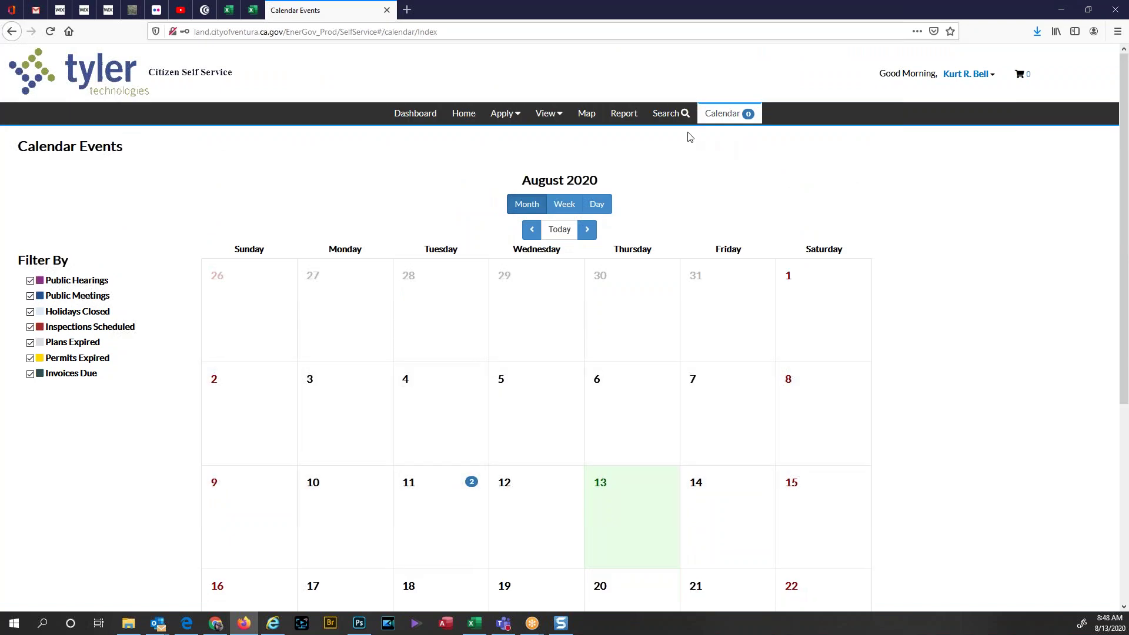
{"action": "left_click", "coordinate": [674, 113]}
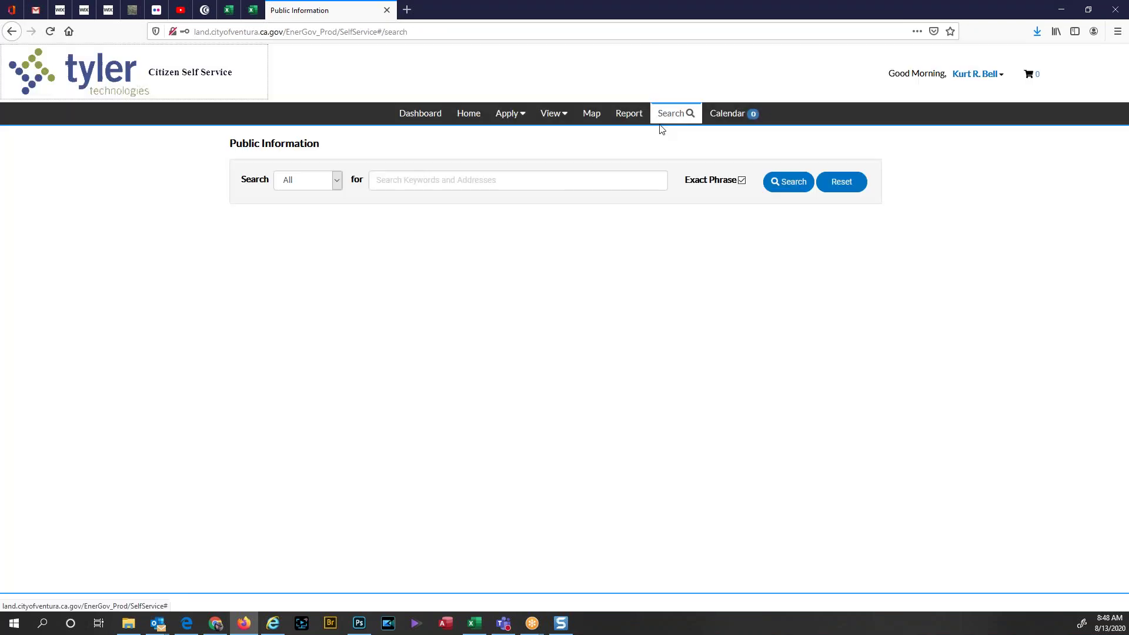
Step: Set the search type to Inspection and reveal its advanced fields, then return to Calendar
{"action": "left_click", "coordinate": [337, 181]}
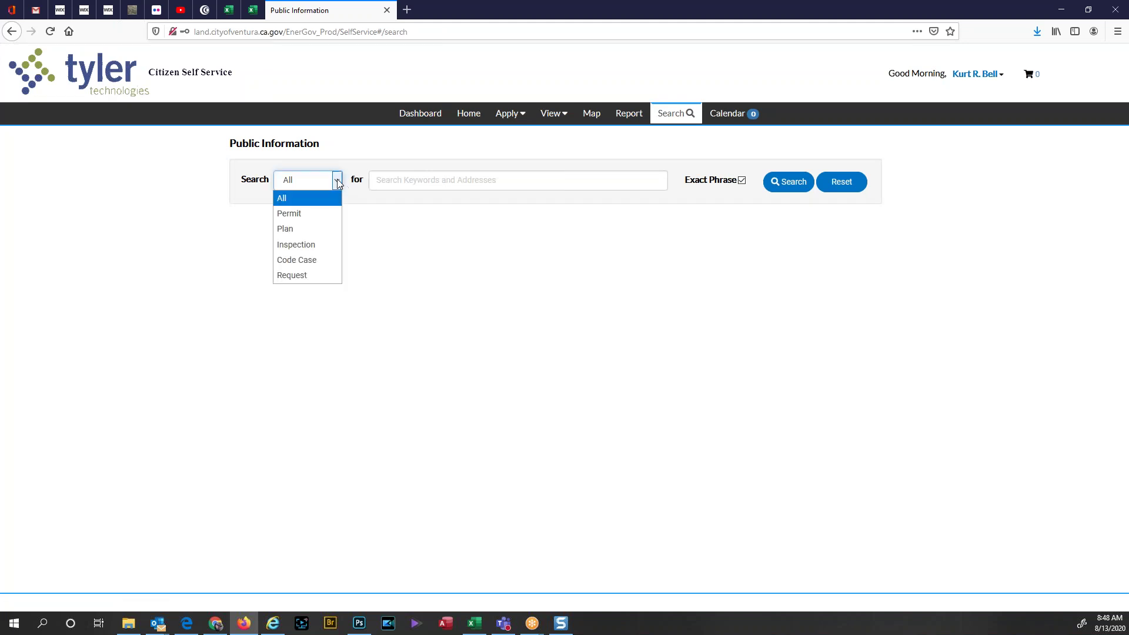
{"action": "left_click", "coordinate": [297, 245]}
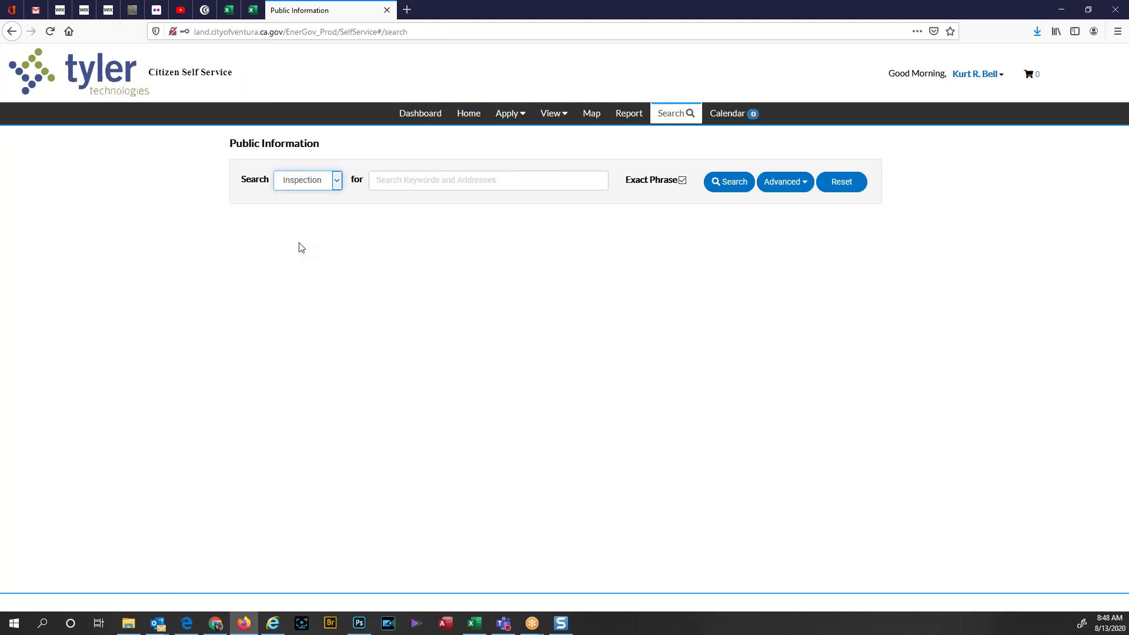
{"action": "left_click", "coordinate": [391, 184]}
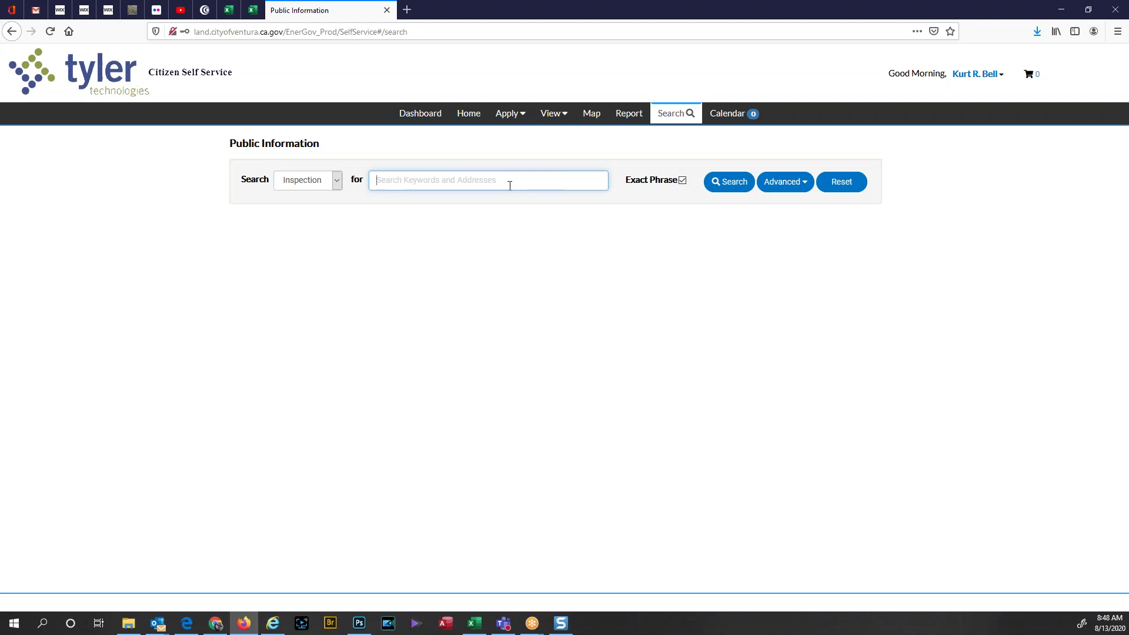
{"action": "left_click", "coordinate": [802, 185]}
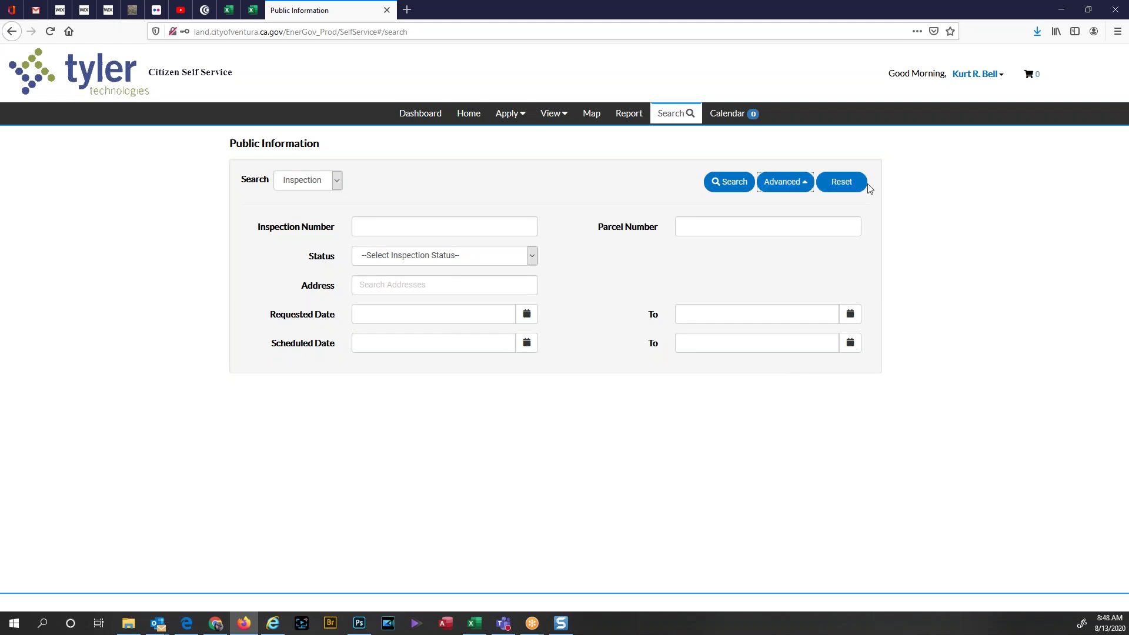
{"action": "left_click", "coordinate": [753, 116]}
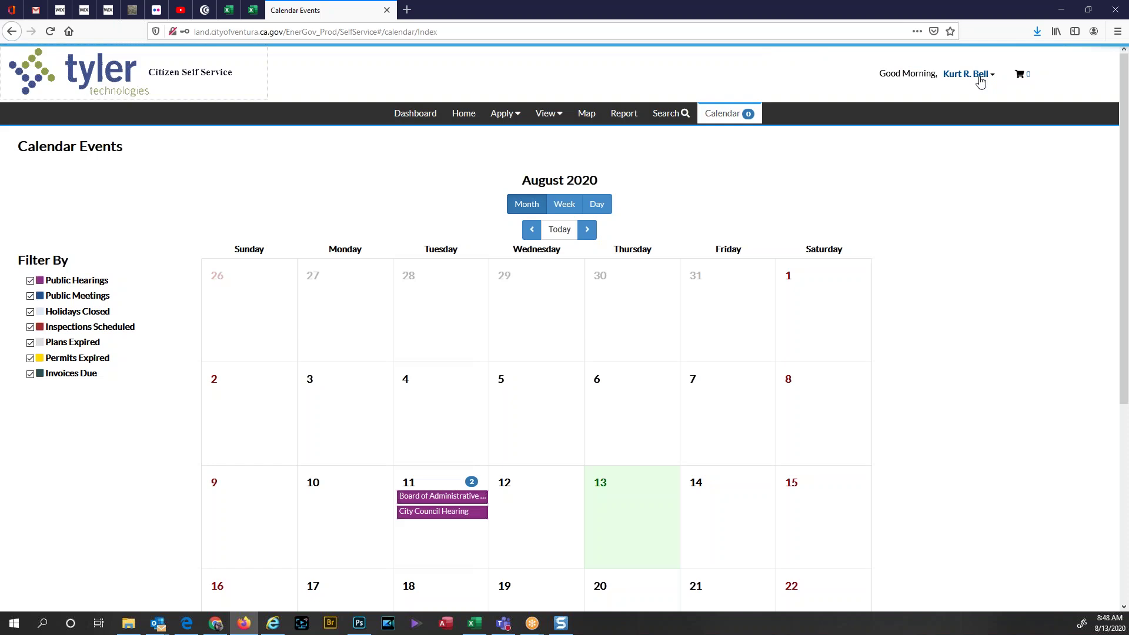
{"action": "left_click", "coordinate": [586, 113]}
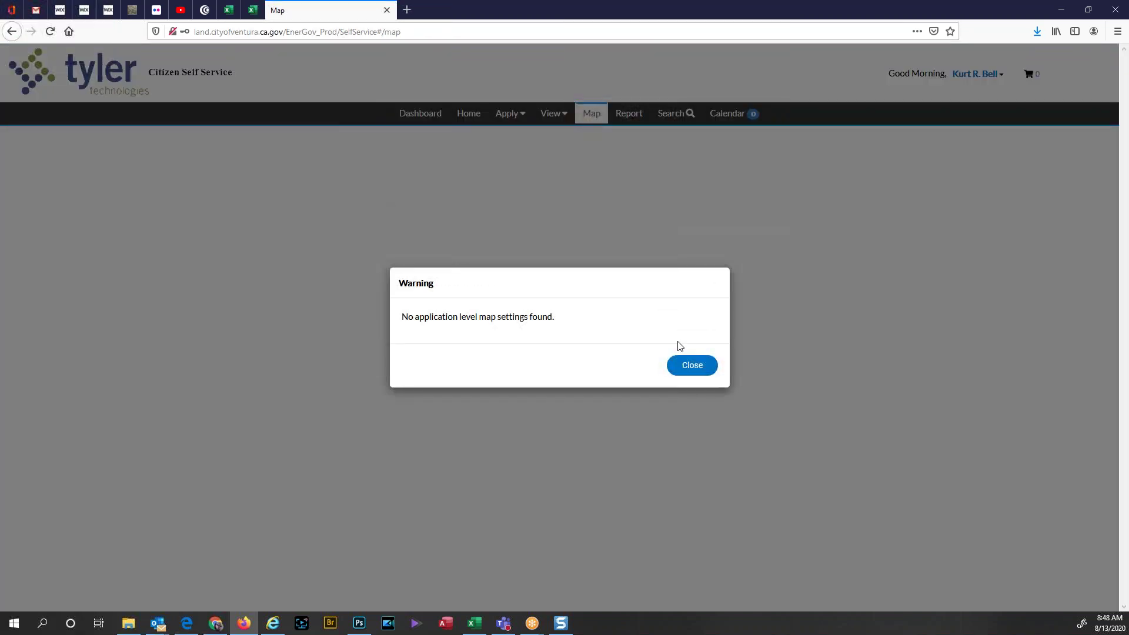
{"action": "left_click", "coordinate": [684, 367]}
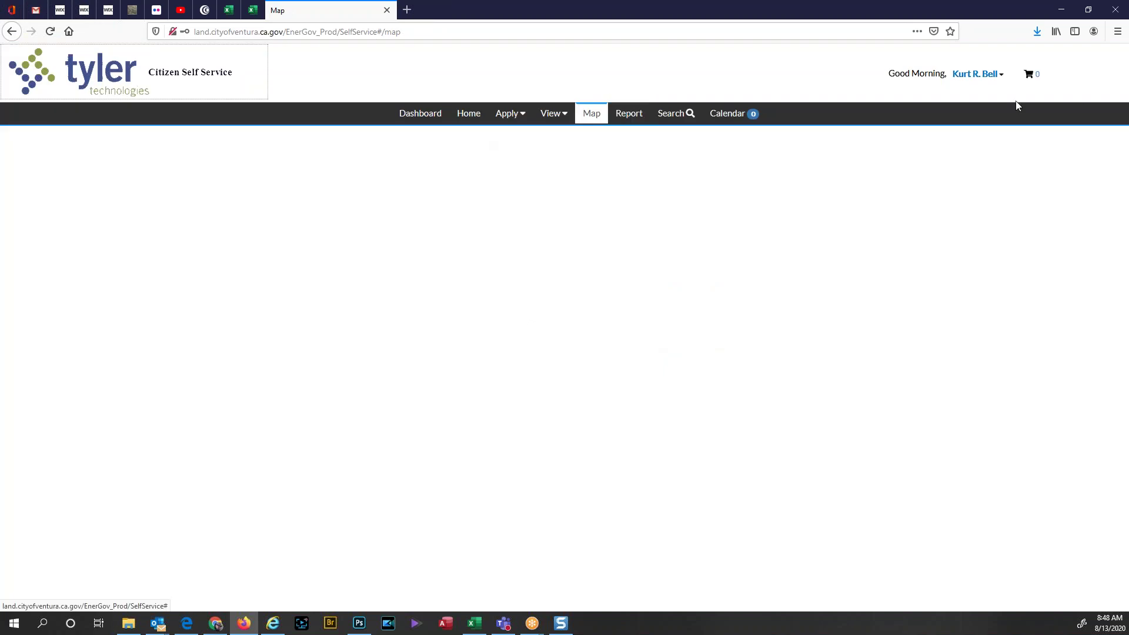
{"action": "left_click", "coordinate": [998, 76]}
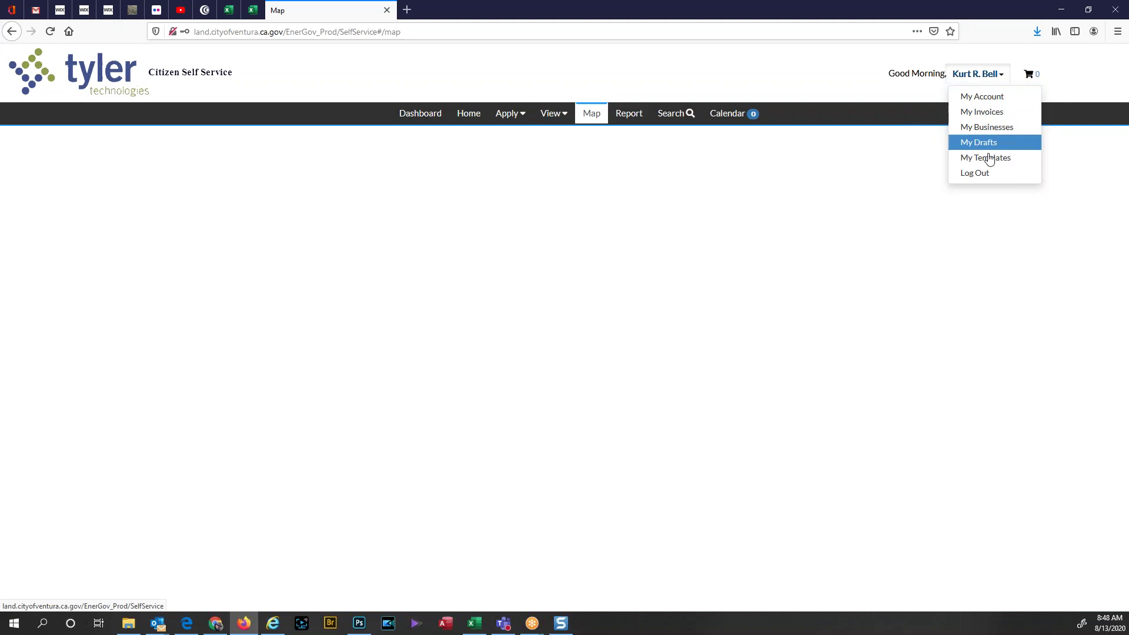
{"action": "left_click", "coordinate": [996, 100]}
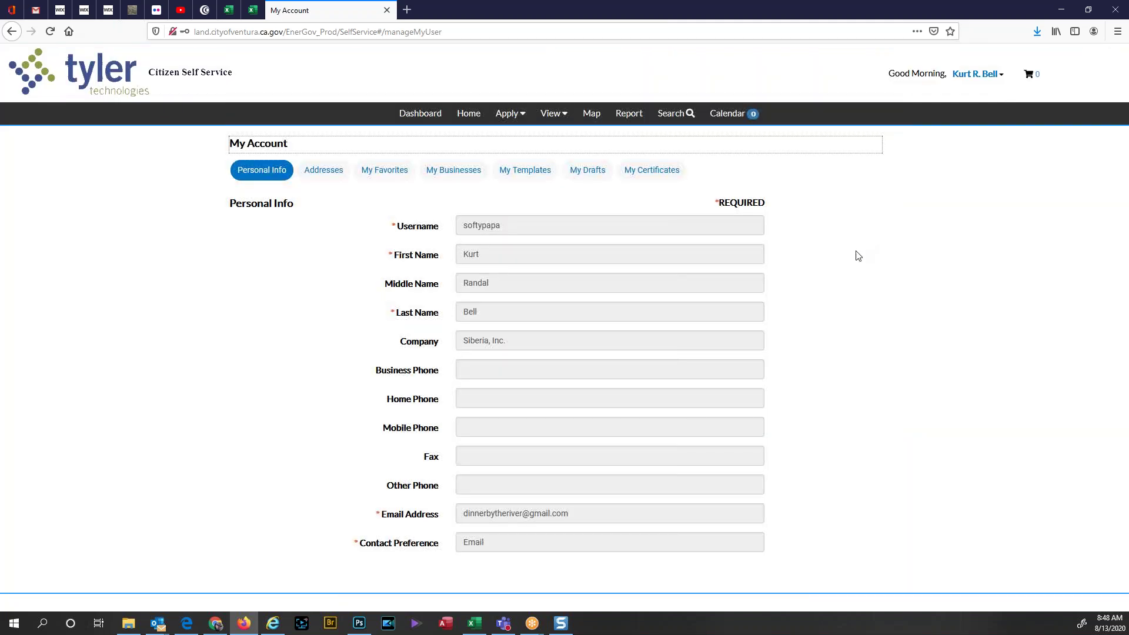
{"action": "right_click", "coordinate": [446, 577]}
{"action": "left_click", "coordinate": [291, 462]}
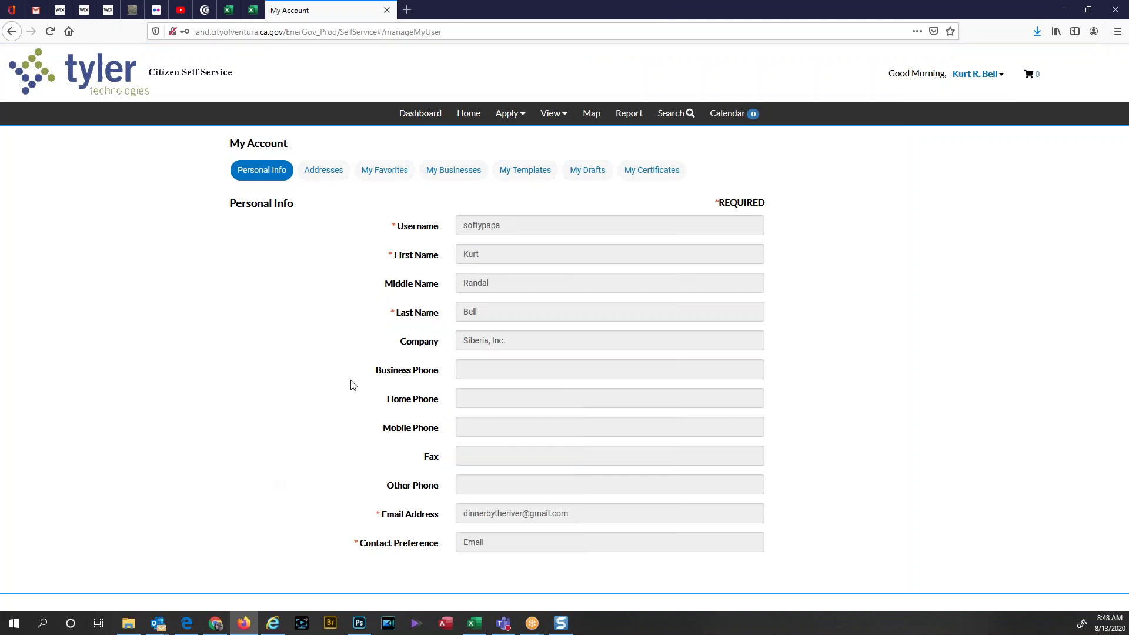
{"action": "left_click", "coordinate": [494, 251]}
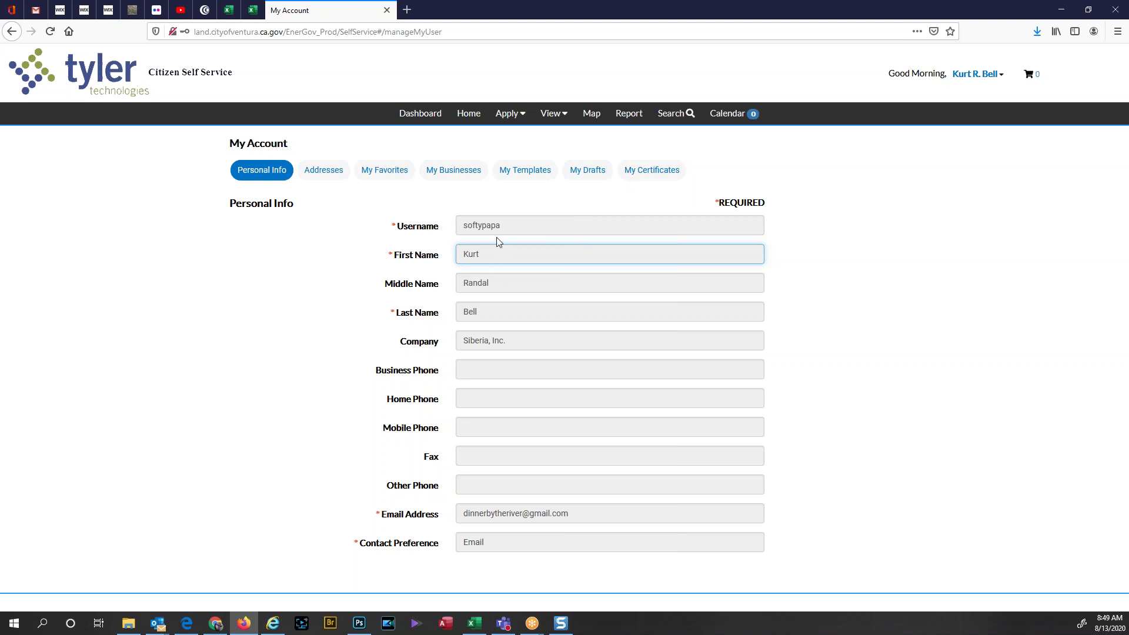
{"action": "left_click", "coordinate": [479, 372]}
{"action": "left_click", "coordinate": [492, 341]}
{"action": "left_click", "coordinate": [486, 368]}
{"action": "left_click", "coordinate": [481, 398]}
{"action": "left_click", "coordinate": [481, 428]}
{"action": "left_click", "coordinate": [481, 456]}
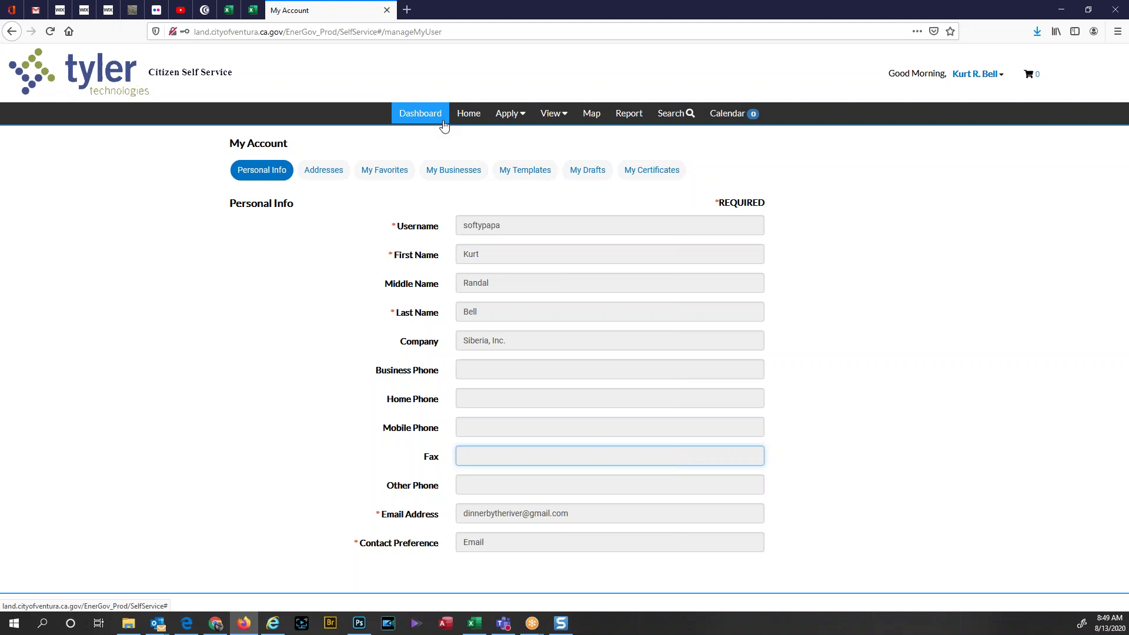
Step: Go from Dashboard via Home to the Public Information search and view its record-type list, left at All
{"action": "left_click", "coordinate": [476, 113]}
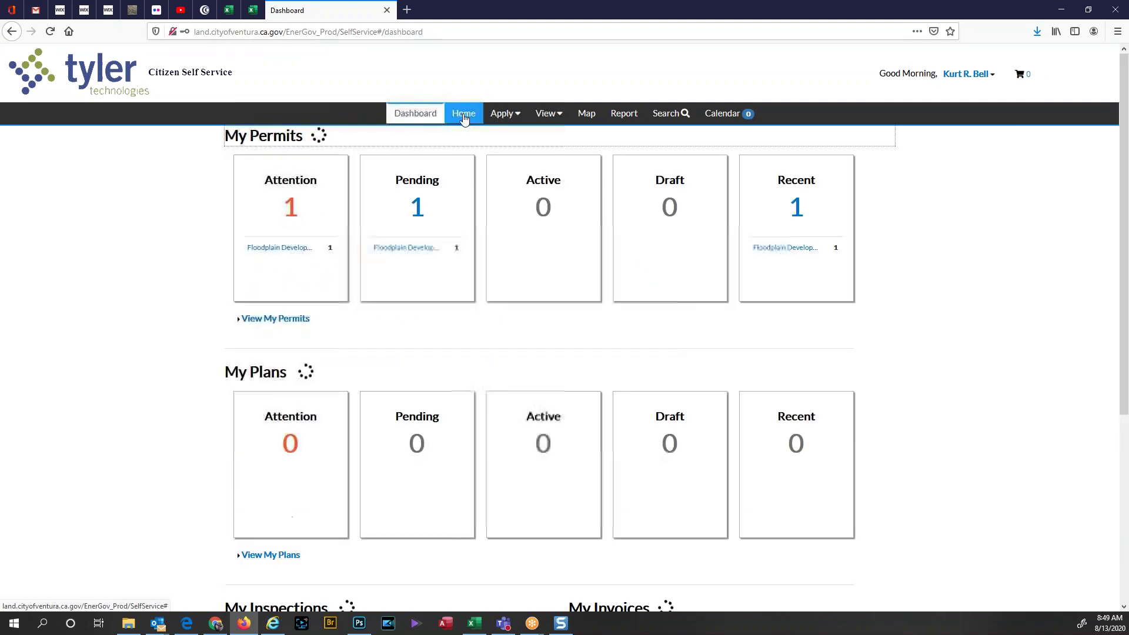
{"action": "left_click", "coordinate": [464, 116]}
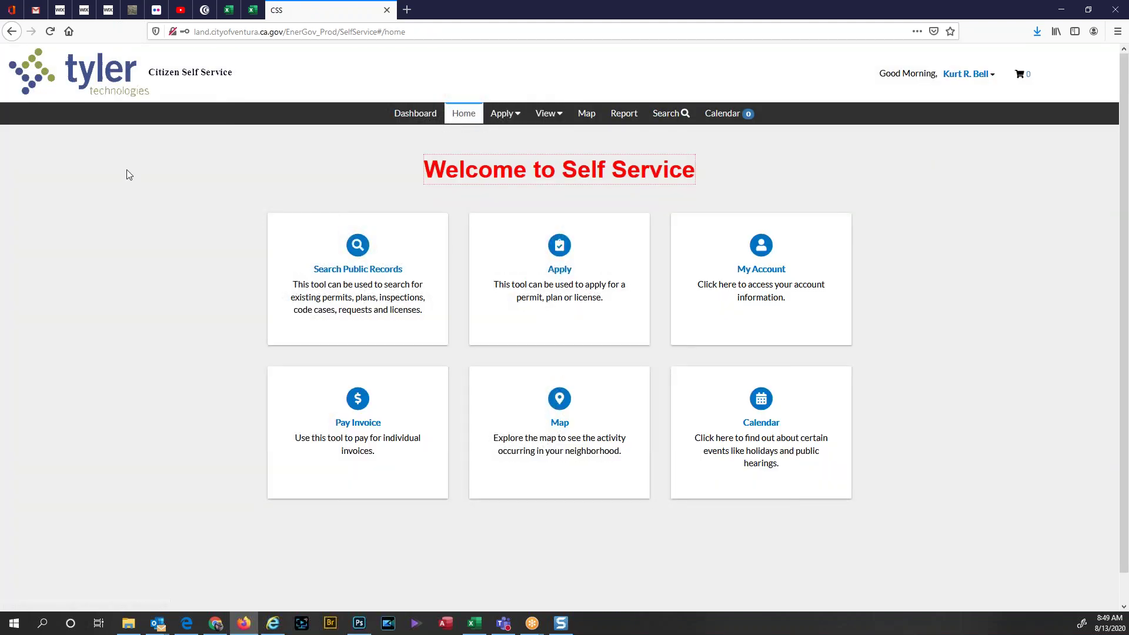
{"action": "left_click", "coordinate": [373, 270]}
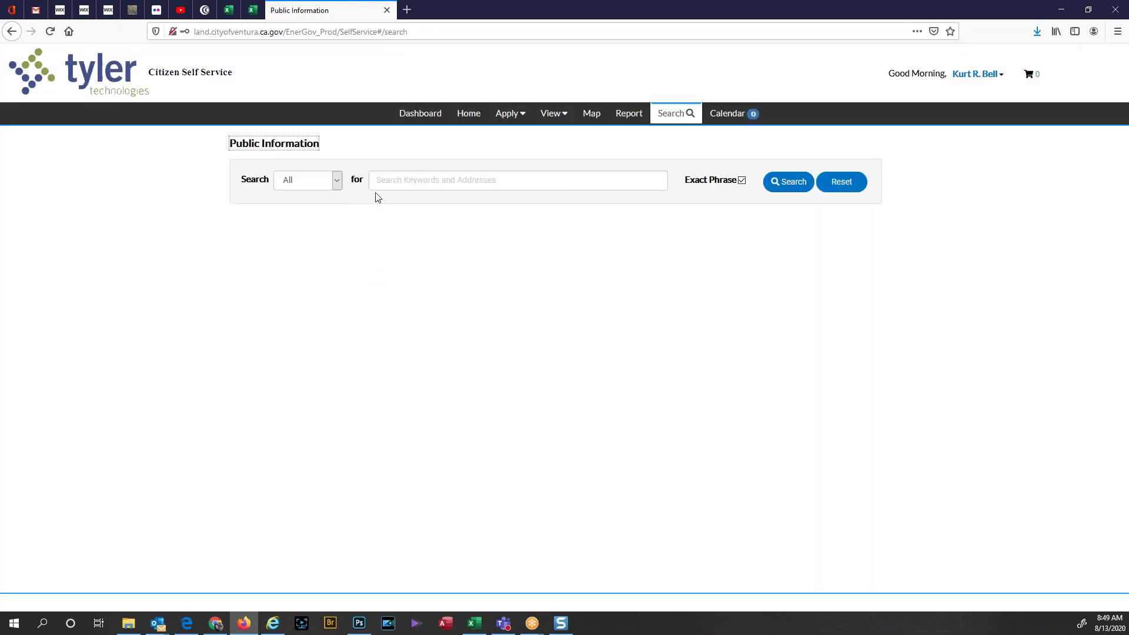
{"action": "left_click", "coordinate": [377, 180]}
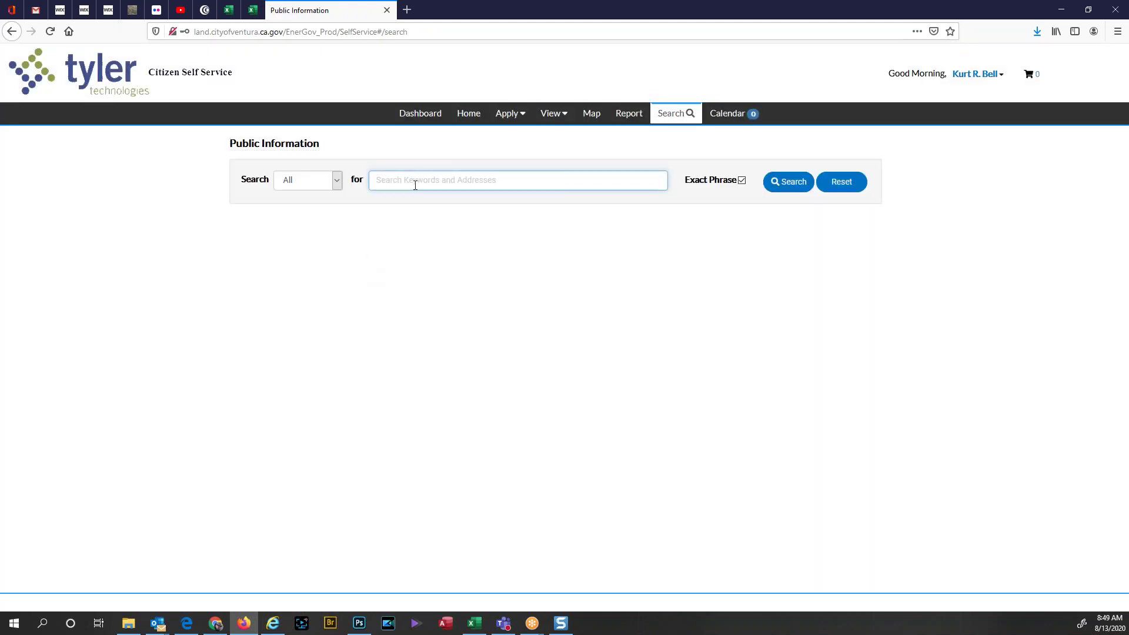
{"action": "left_click", "coordinate": [337, 181]}
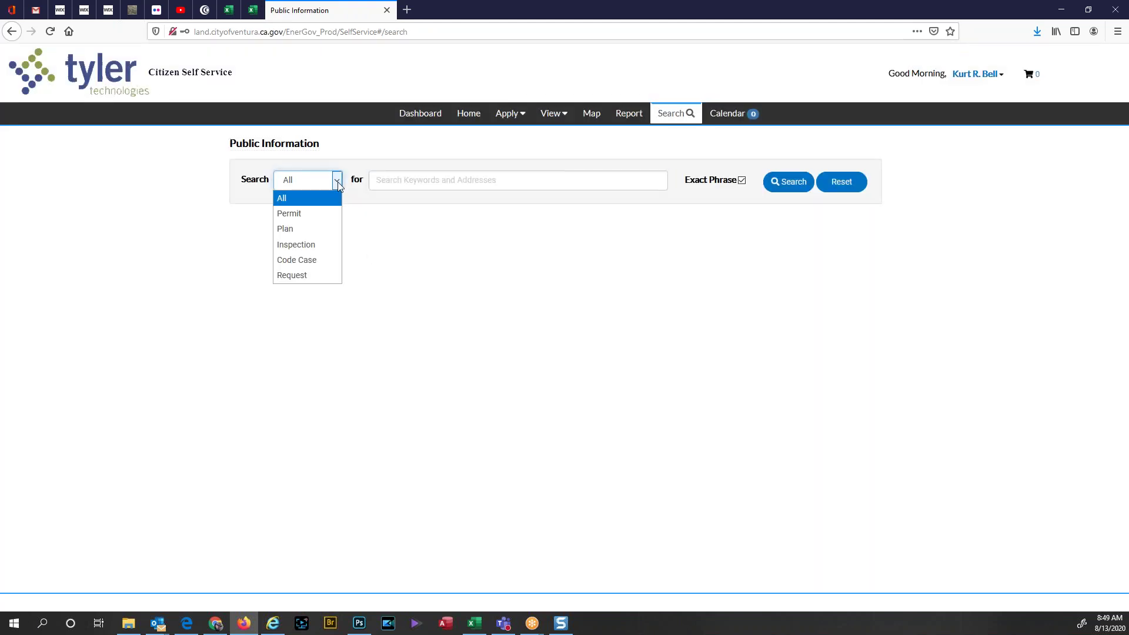
{"action": "left_click", "coordinate": [422, 117]}
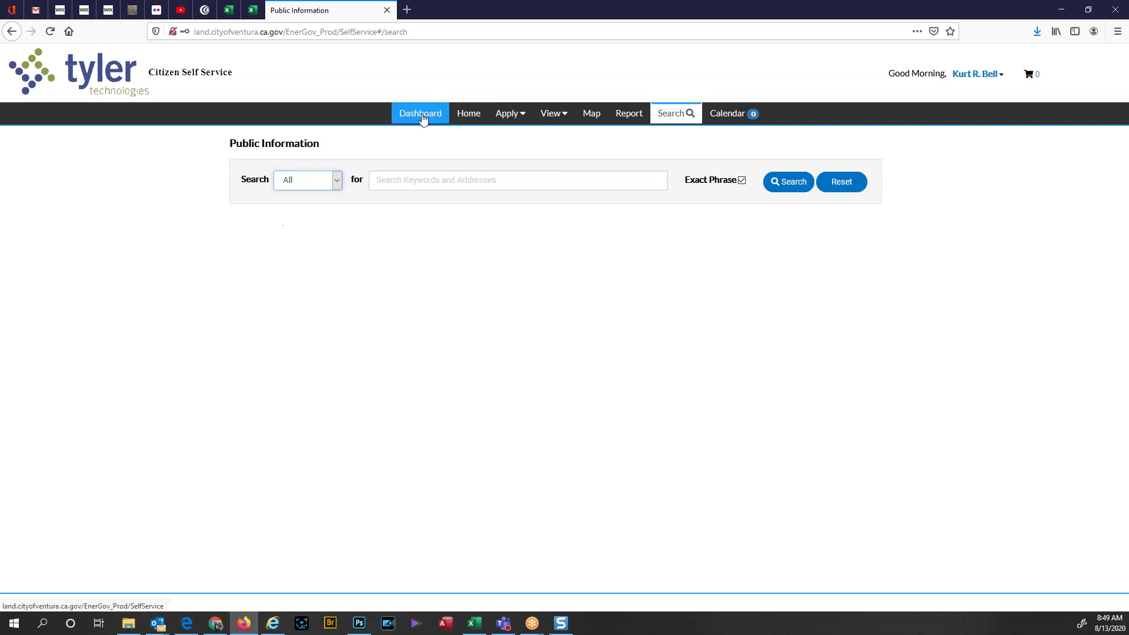
{"action": "left_click", "coordinate": [423, 115]}
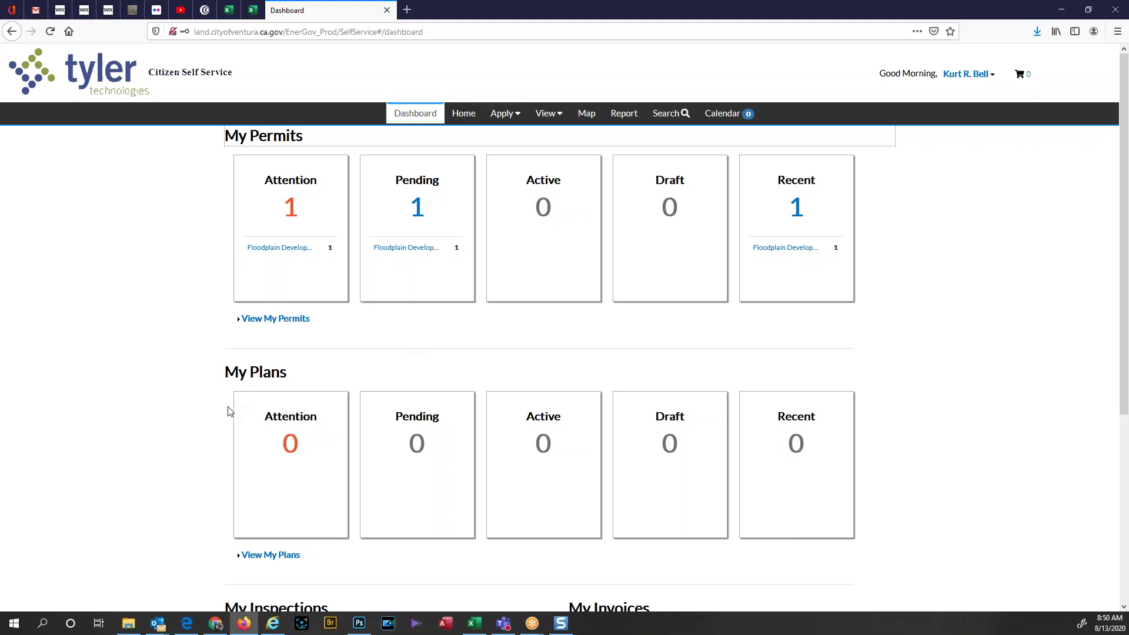
Step: Scroll the Dashboard down to the zero My Inspections and My Invoices, then back up
{"action": "scroll", "coordinate": [227, 412], "scroll_direction": "down", "scroll_amount": 2}
{"action": "scroll", "coordinate": [220, 437], "scroll_direction": "down", "scroll_amount": 2}
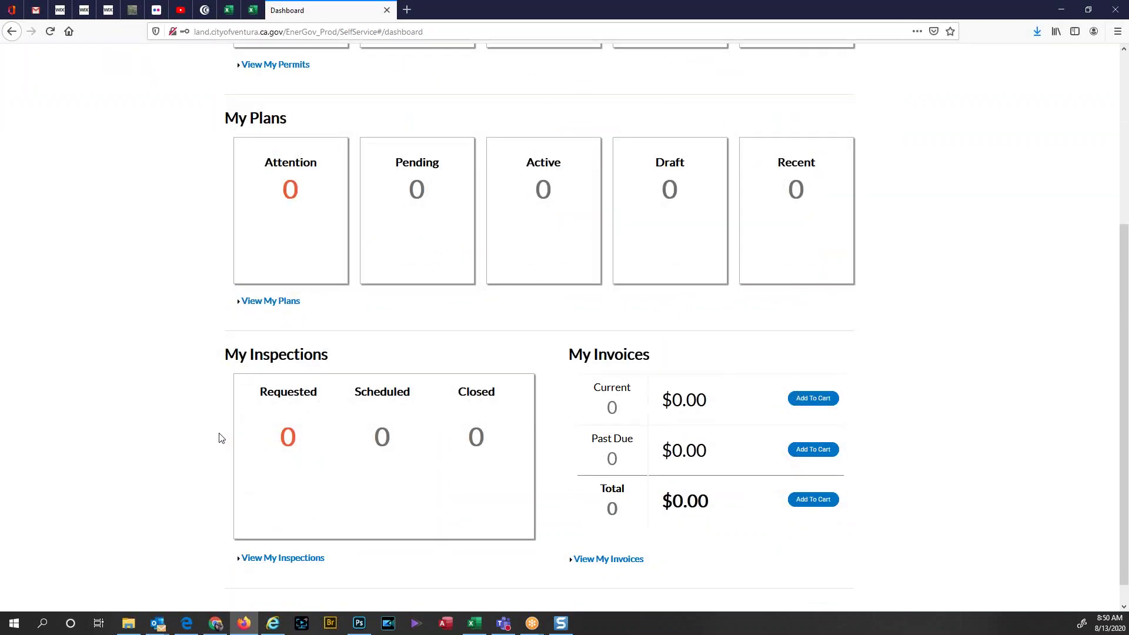
{"action": "scroll", "coordinate": [217, 453], "scroll_direction": "down", "scroll_amount": 1}
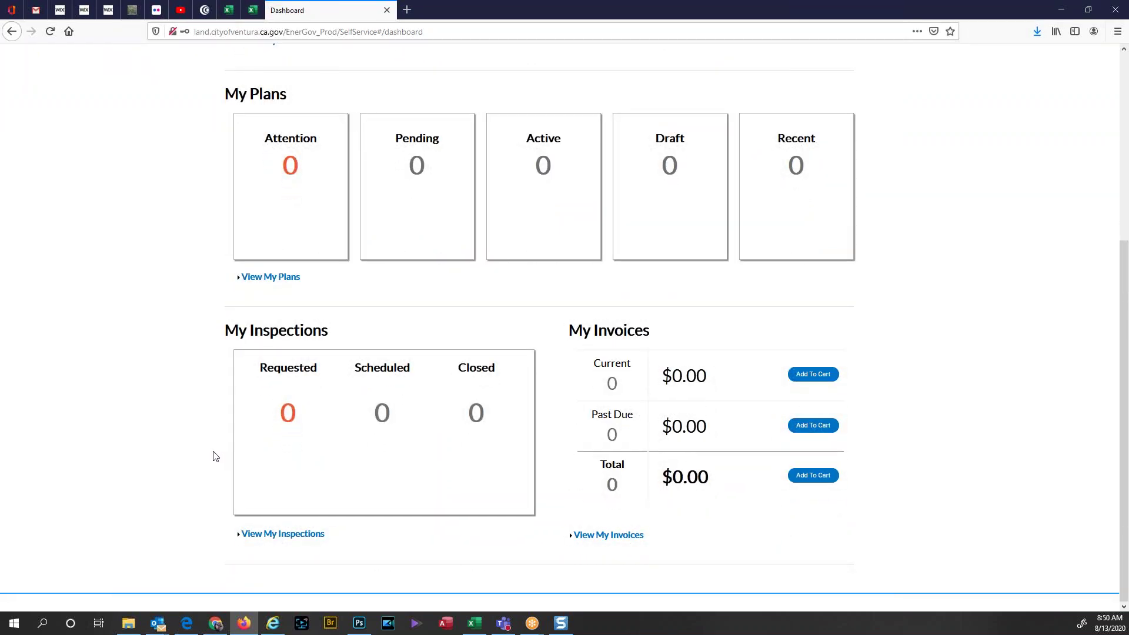
{"action": "scroll", "coordinate": [216, 454], "scroll_direction": "up", "scroll_amount": 3}
{"action": "scroll", "coordinate": [215, 457], "scroll_direction": "up", "scroll_amount": 1}
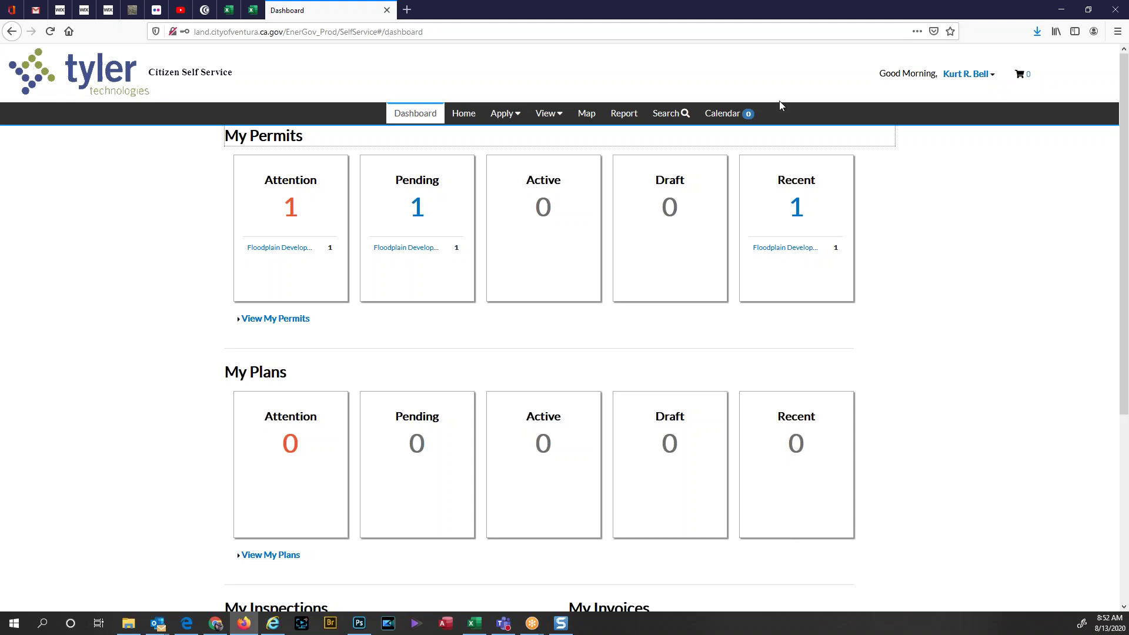
Step: Check the empty Shopping Cart, then return to the Dashboard
{"action": "left_click", "coordinate": [1020, 76]}
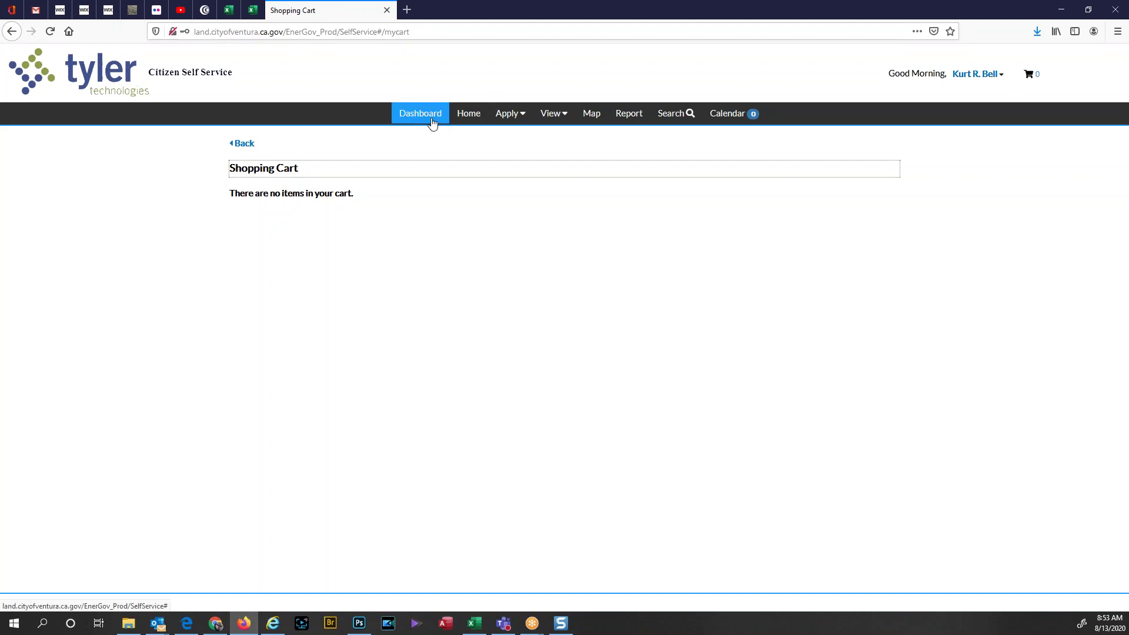
{"action": "left_click", "coordinate": [432, 122]}
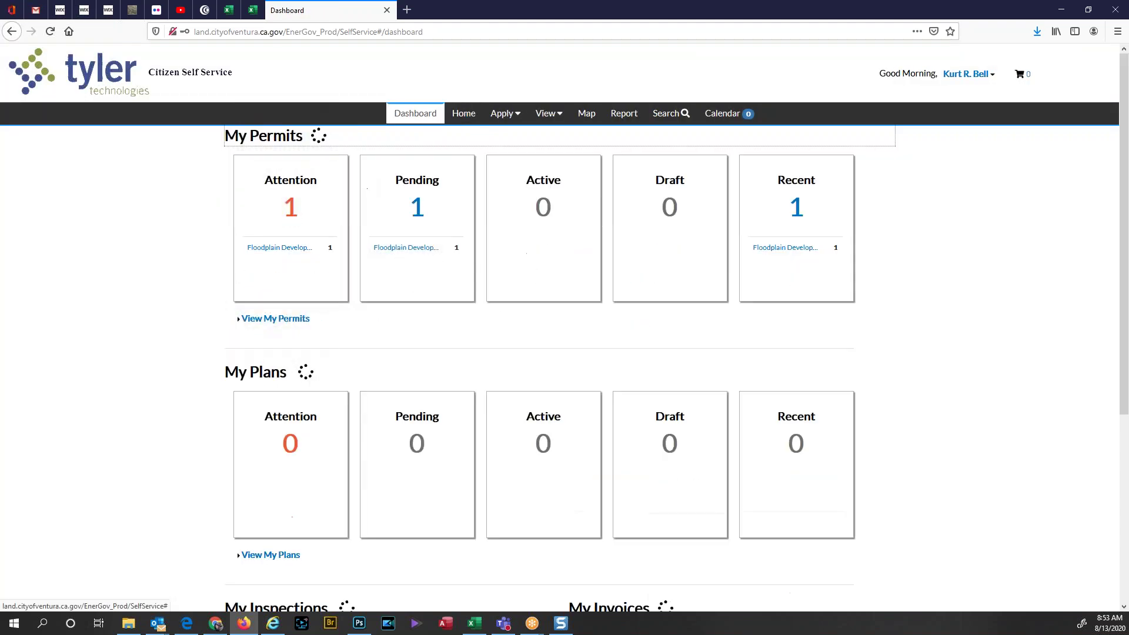
Step: From the Apply menu, list the Application Assistant's PERMITS category application types
{"action": "left_click", "coordinate": [516, 114]}
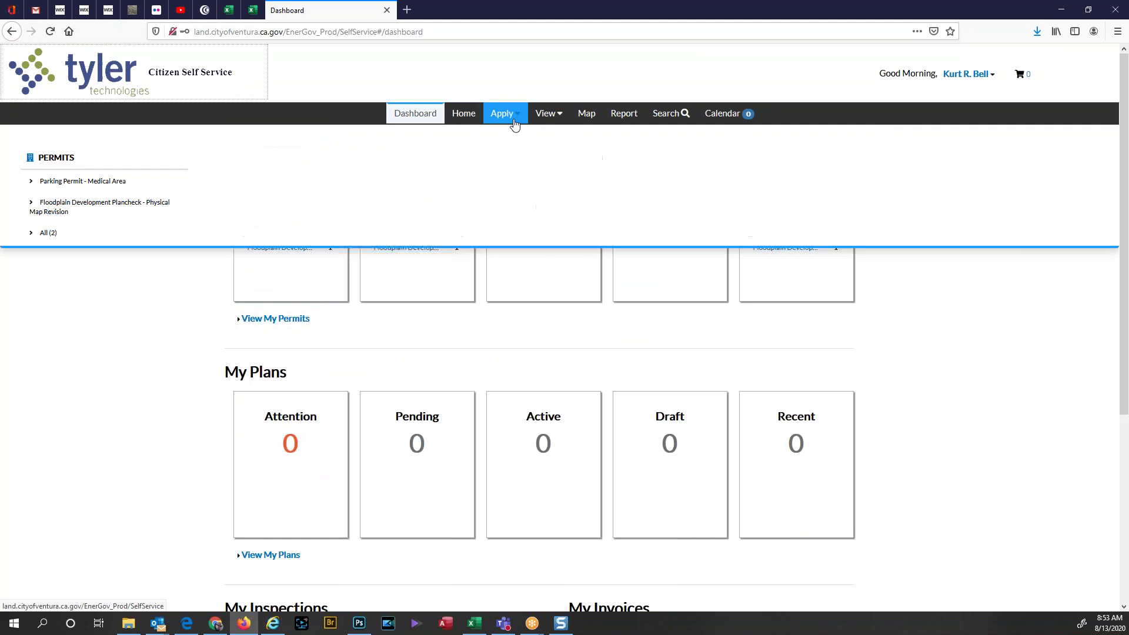
{"action": "left_click", "coordinate": [49, 233]}
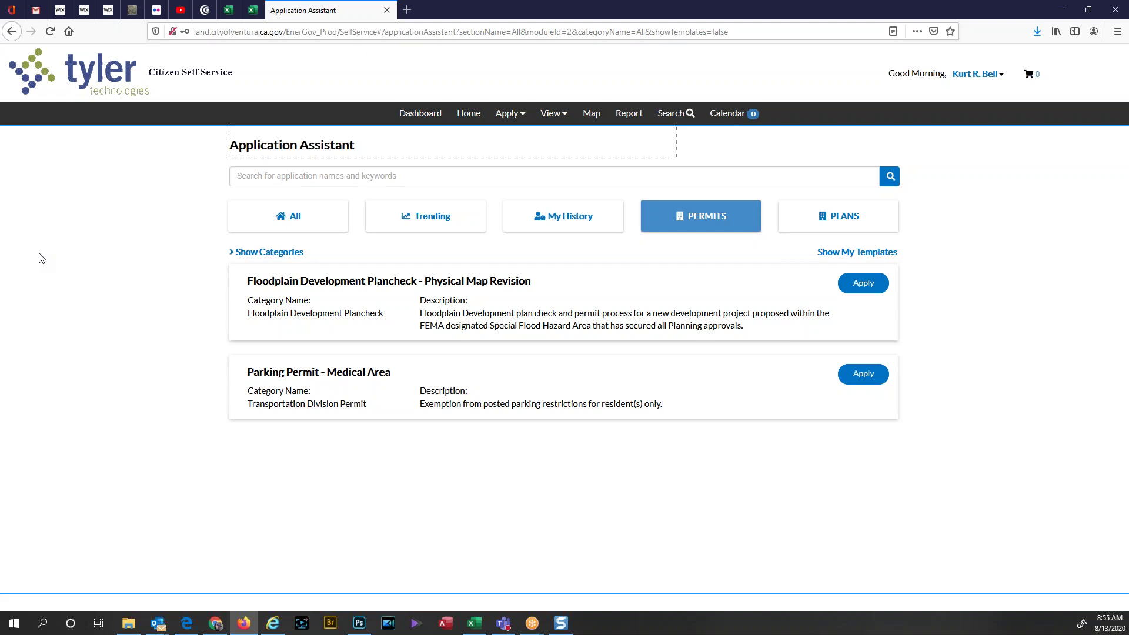
Step: From the Dashboard's My Permits Attention list, open permit FP-08-20-00004
{"action": "left_click", "coordinate": [422, 118]}
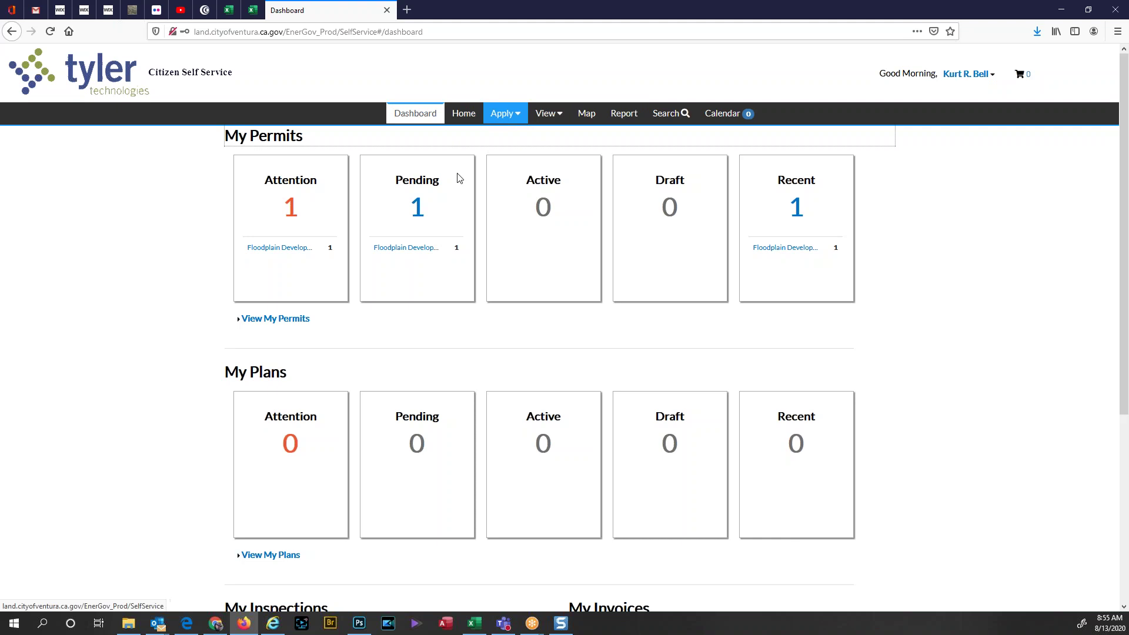
{"action": "left_click", "coordinate": [290, 215]}
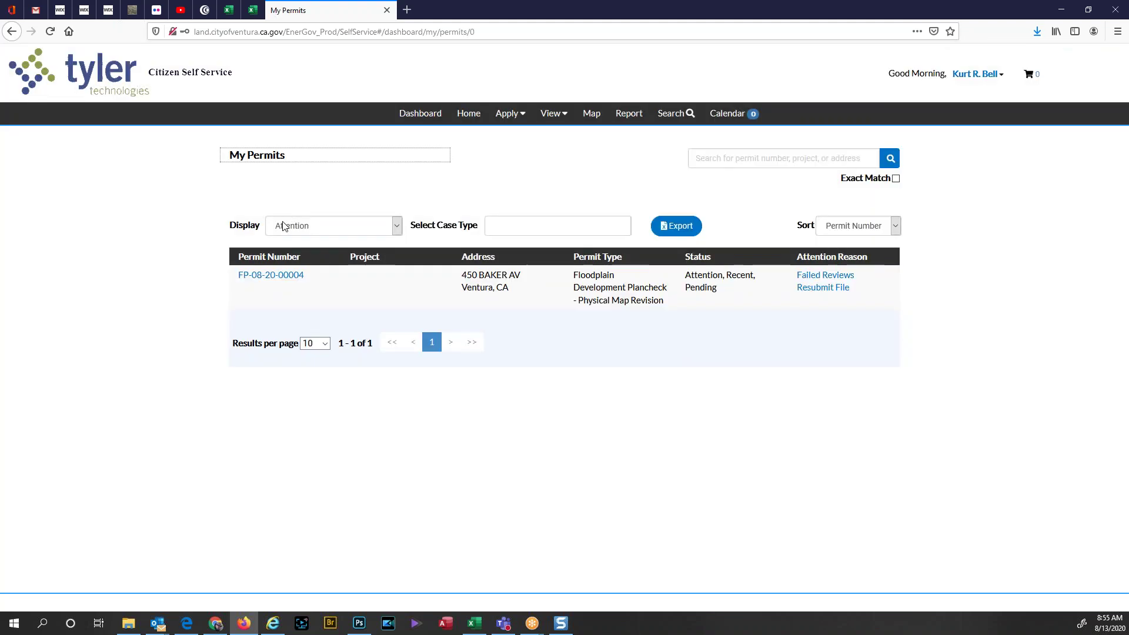
{"action": "left_click", "coordinate": [272, 276]}
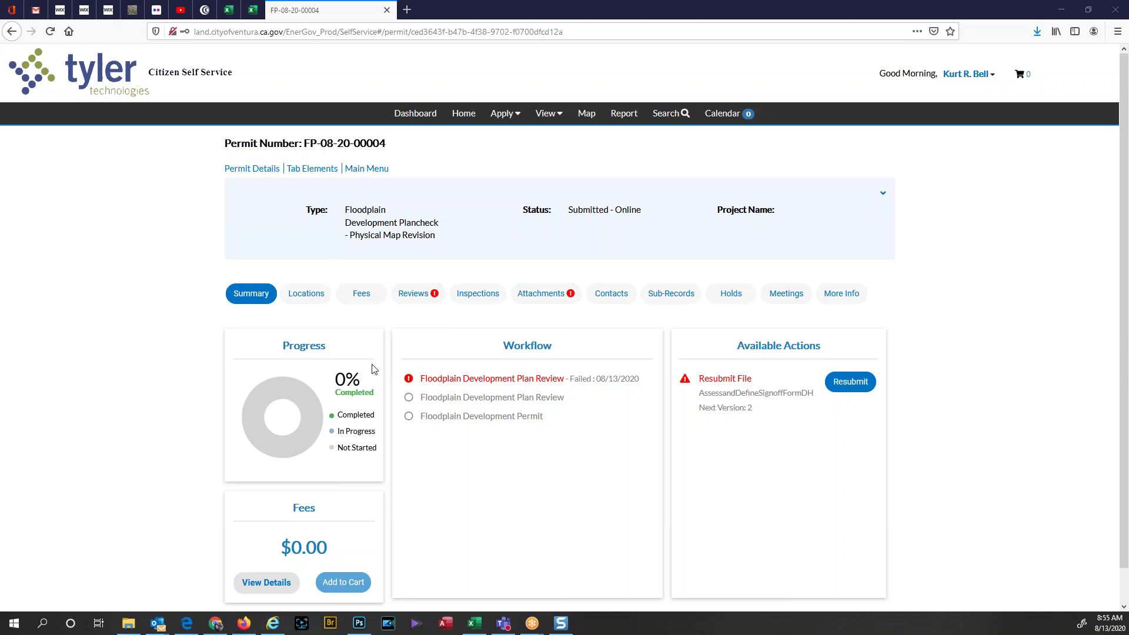
{"action": "left_click", "coordinate": [426, 295]}
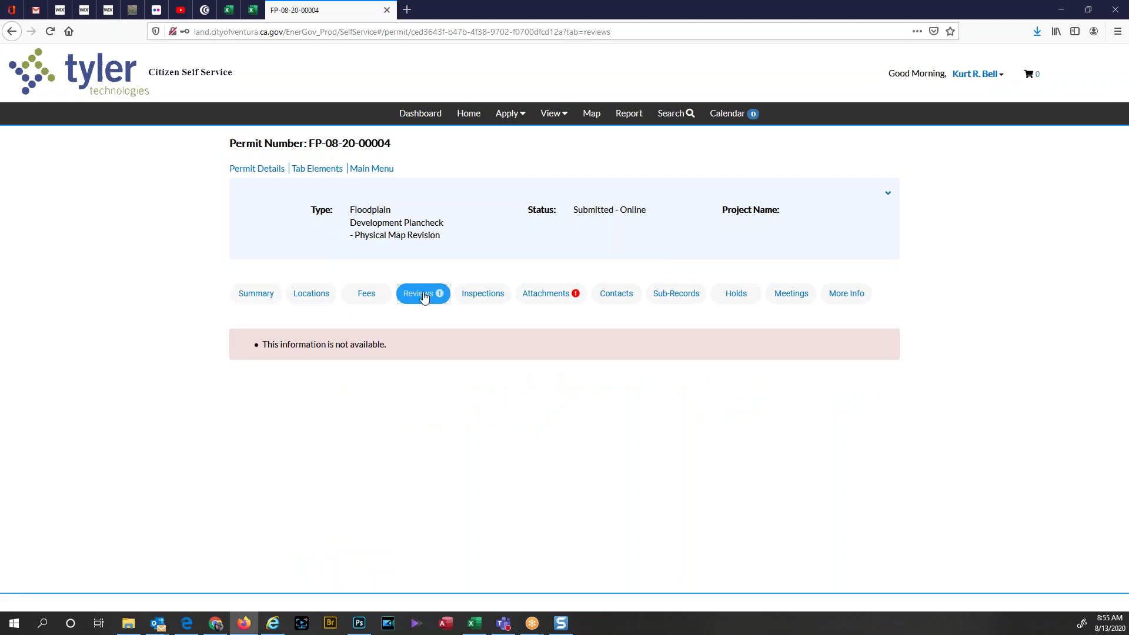
{"action": "left_click", "coordinate": [49, 33]}
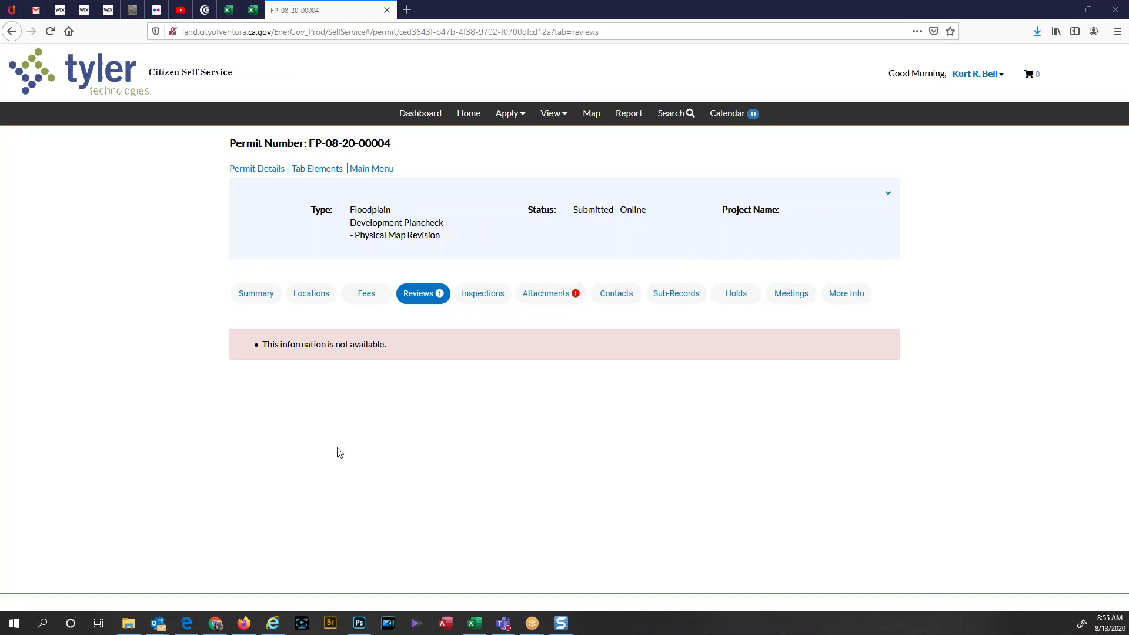
{"action": "left_click", "coordinate": [251, 294]}
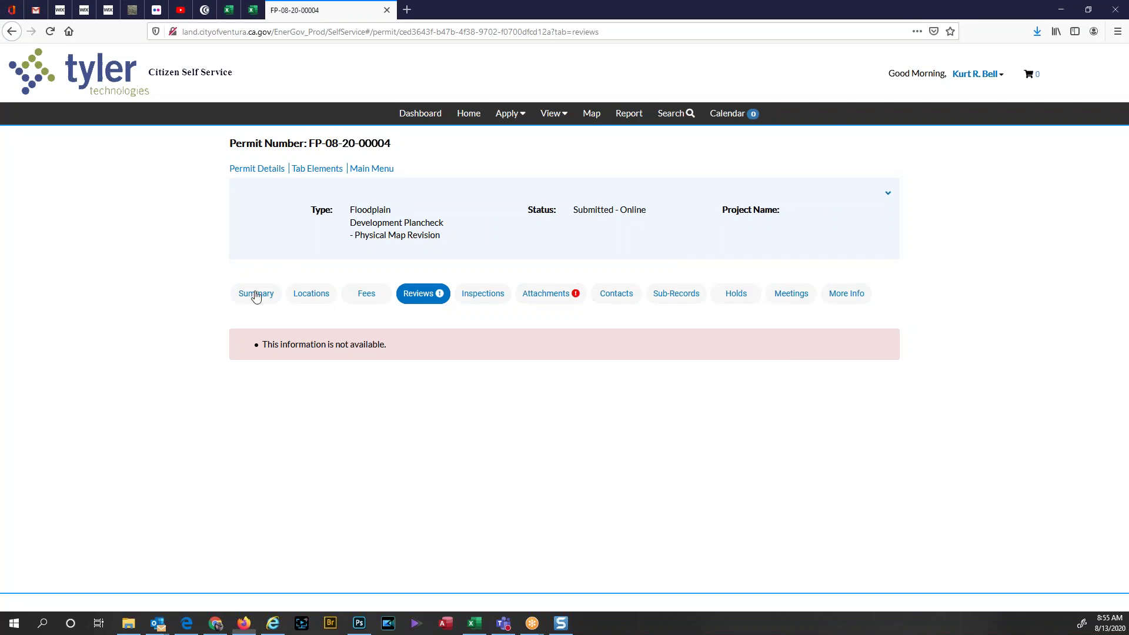